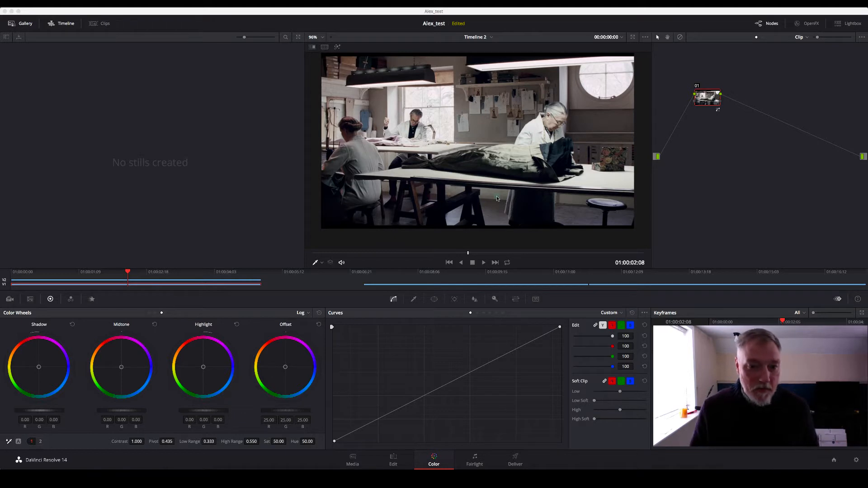
Display the video scopes in waveform view and place their window over the empty stills gallery
left_click(155, 6)
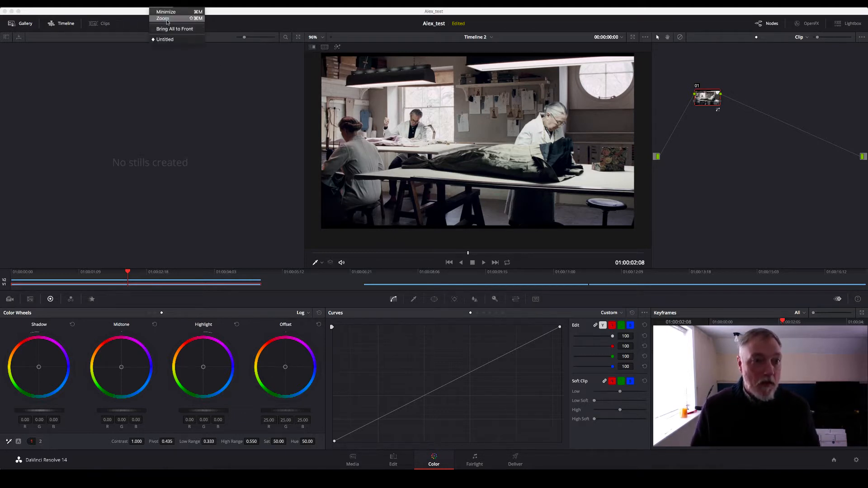
left_click(171, 84)
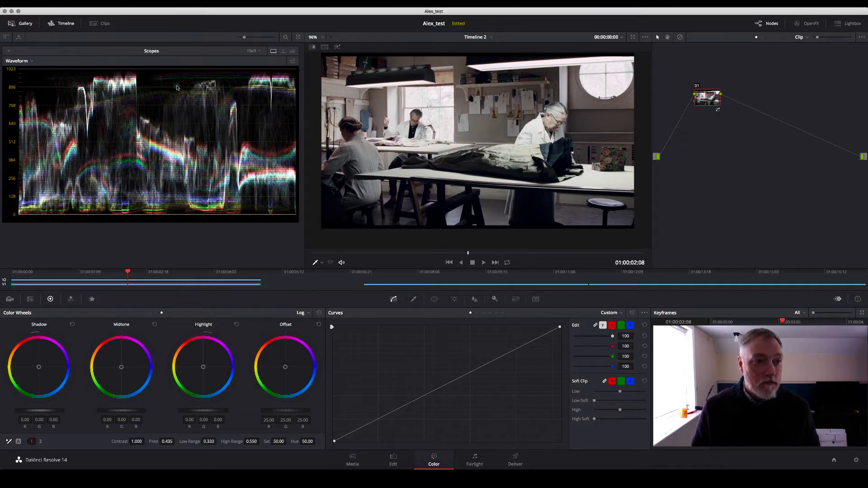
left_click_drag(194, 54, 197, 56)
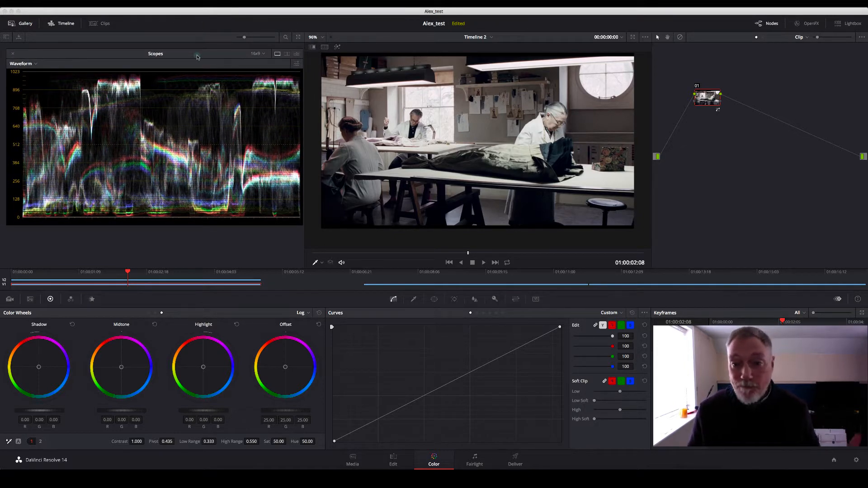
scroll(389, 116, "down", 2)
scroll(447, 152, "up", 6)
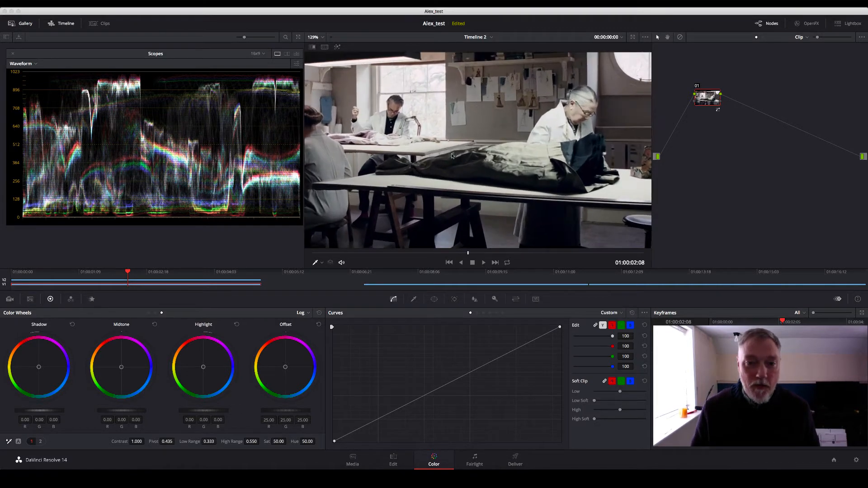
scroll(448, 150, "up", 2)
left_click_drag(433, 112, 519, 160)
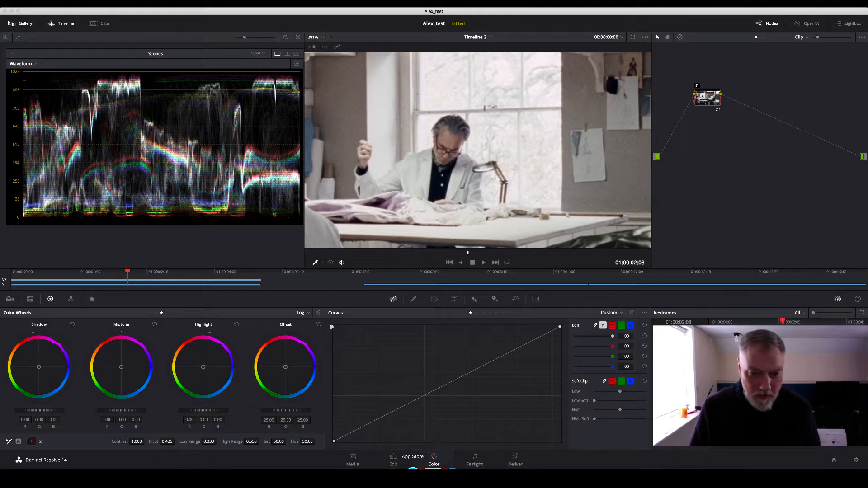
Switch to the Edit page and disable the IMDb technical specifications screenshot clip on the Video 2 track
left_click(392, 458)
left_click(380, 359)
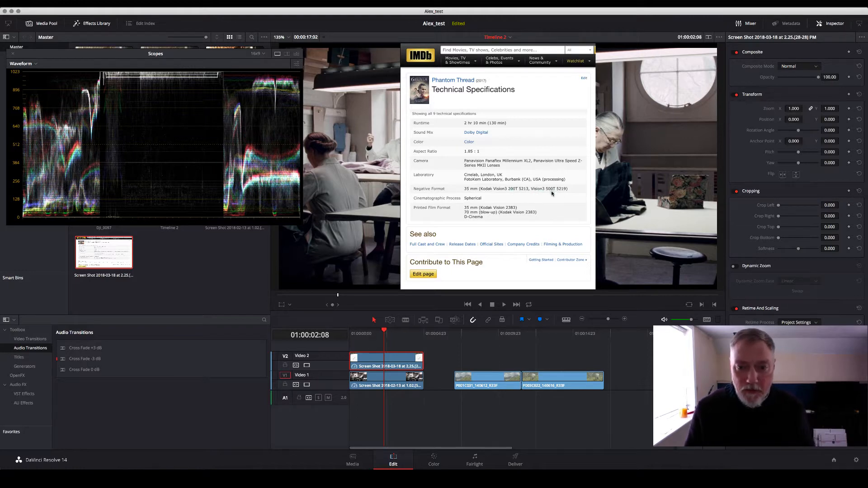
key("d")
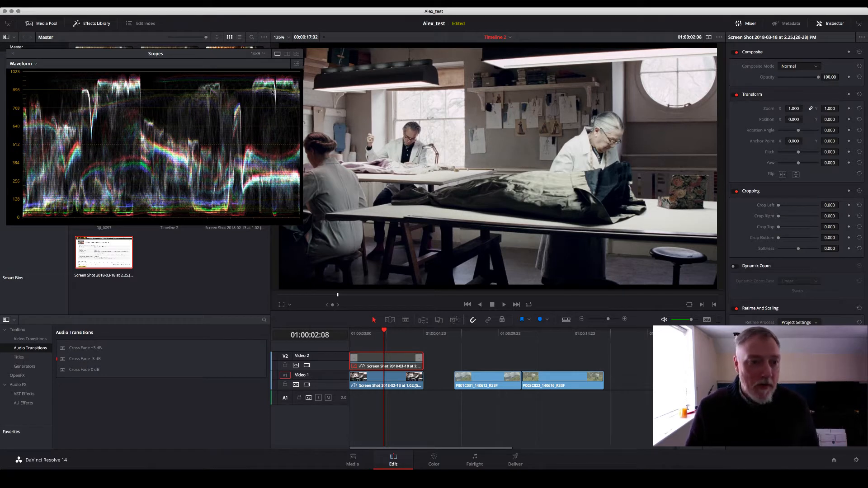
left_click_drag(228, 56, 226, 62)
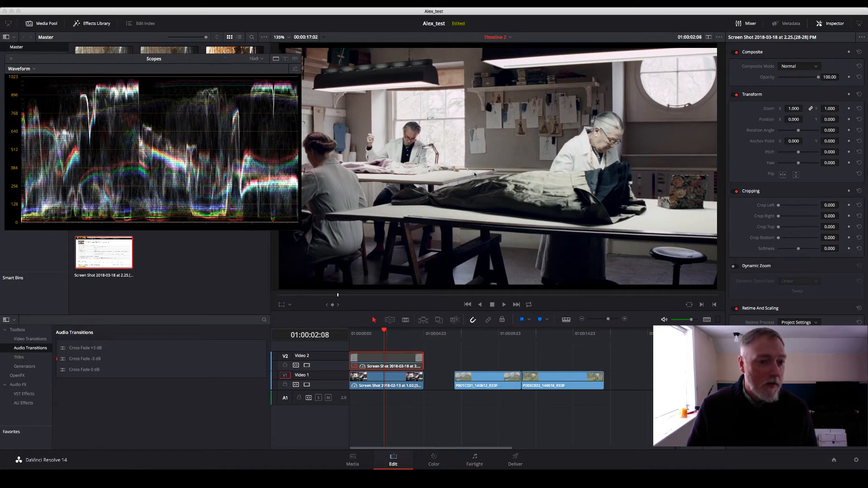
Examine the workroom still at 01:00:02:15 up close, checking the window wall, the man's skin and coat, the dark fabric and table legs
scroll(485, 173, "up", 6)
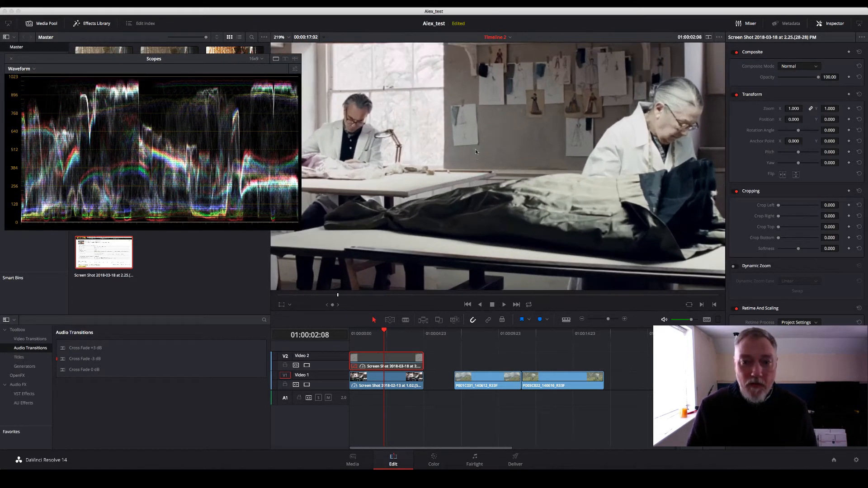
scroll(498, 190, "up", 2)
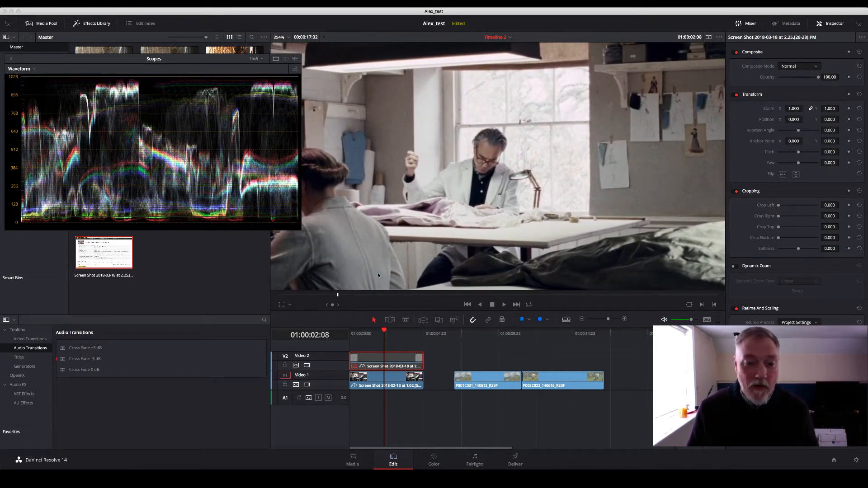
left_click_drag(383, 332, 388, 332)
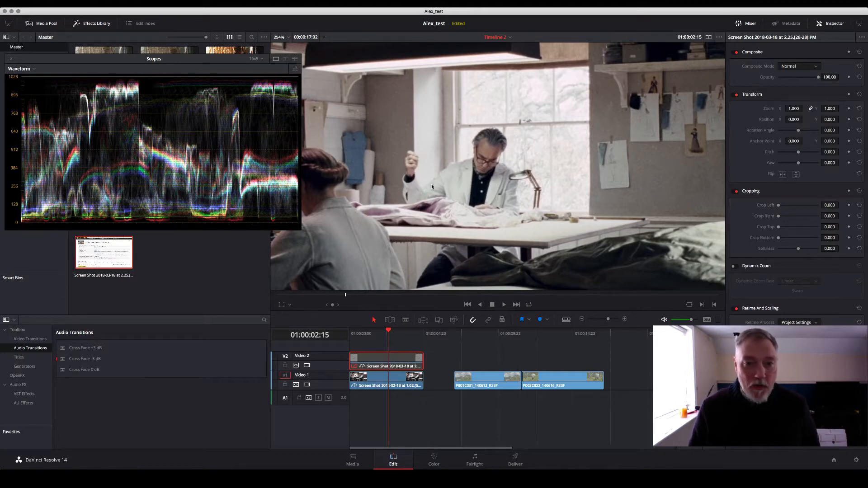
scroll(431, 184, "up", 3)
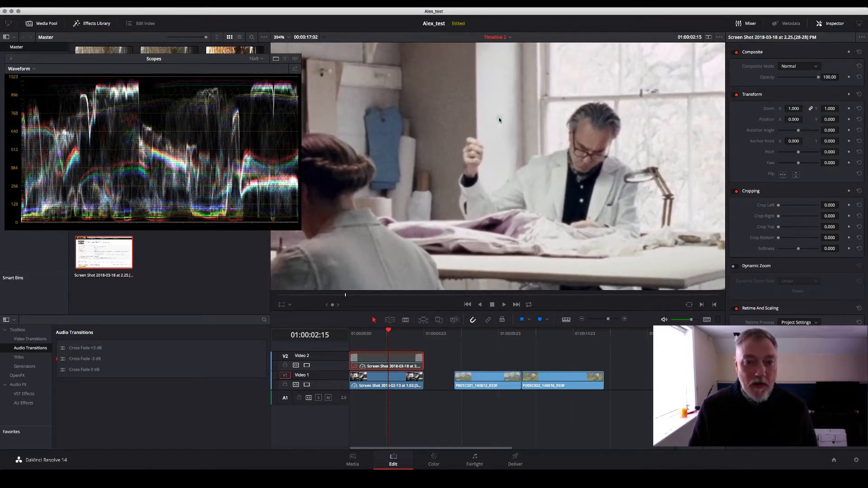
scroll(499, 120, "up", 1)
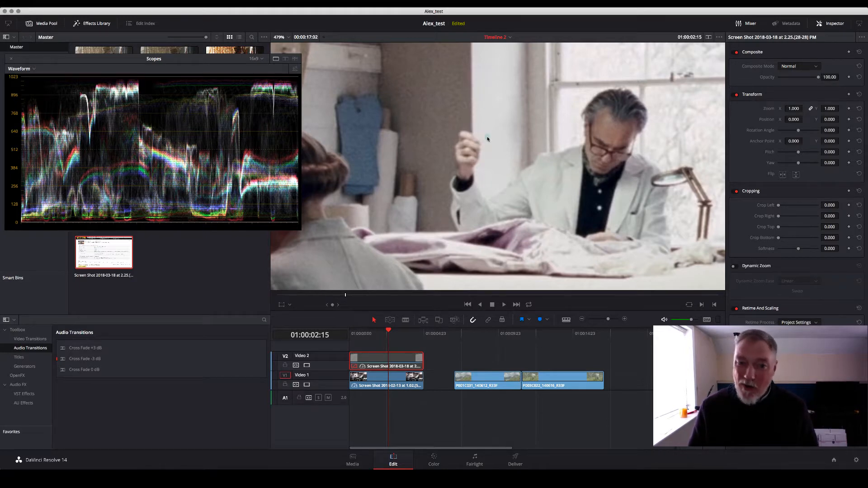
scroll(543, 205, "down", 10)
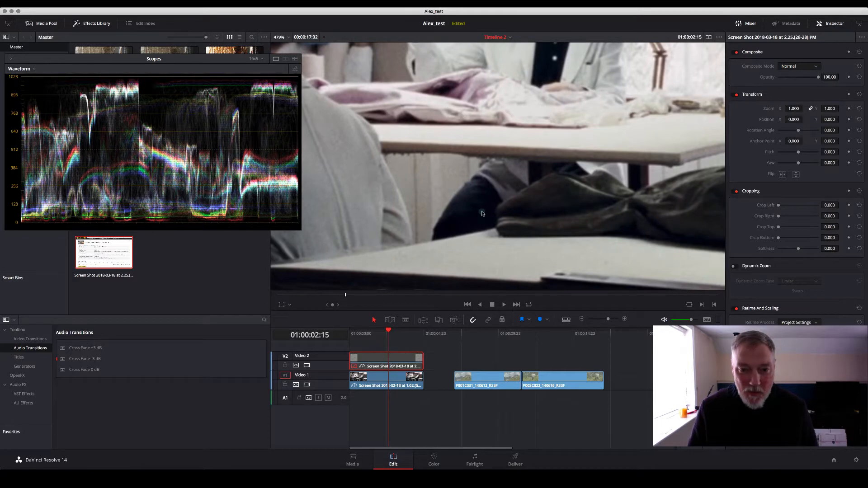
scroll(483, 212, "down", 10)
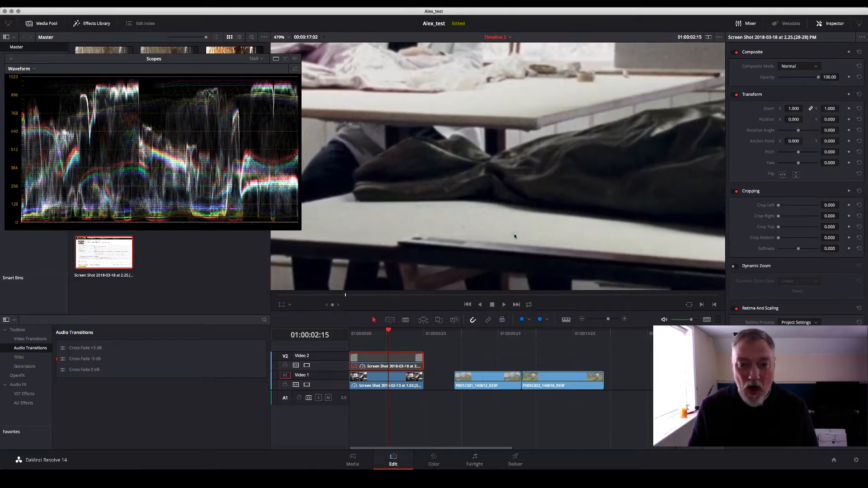
scroll(511, 162, "down", 1)
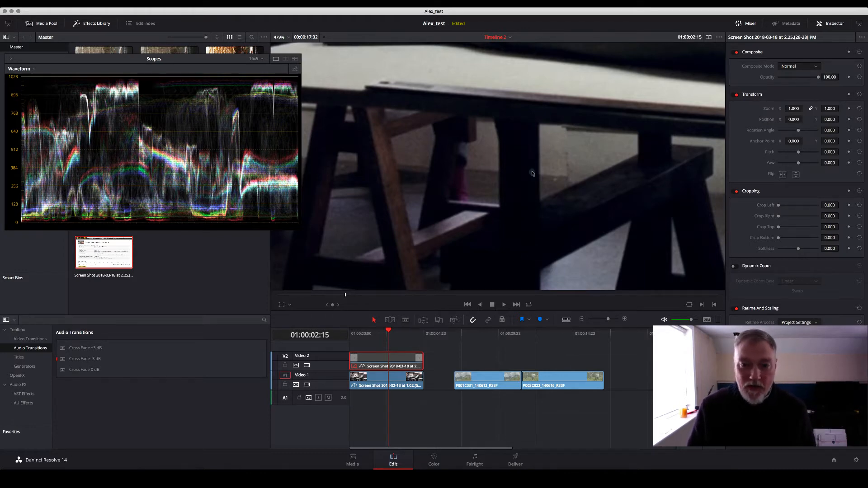
scroll(520, 176, "up", 3)
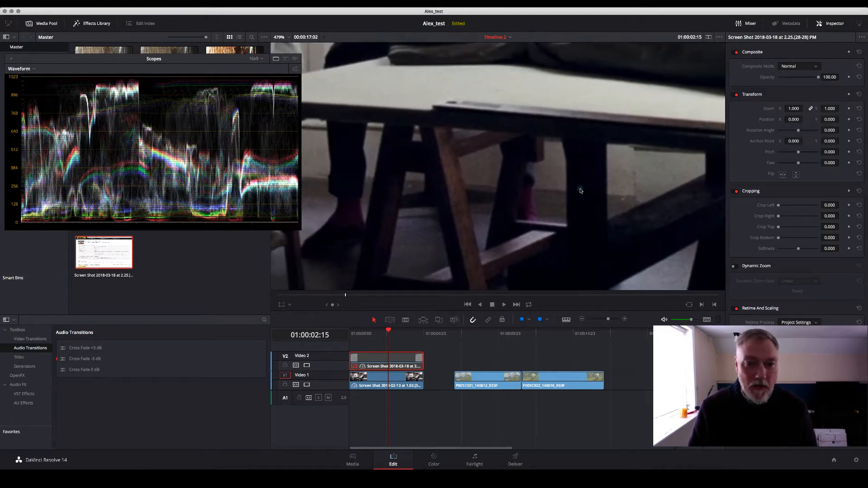
scroll(577, 189, "down", 8)
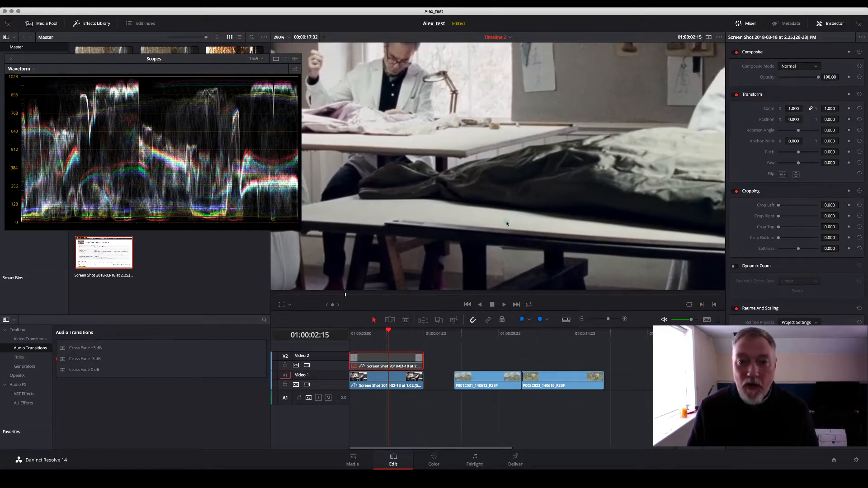
scroll(538, 181, "down", 3)
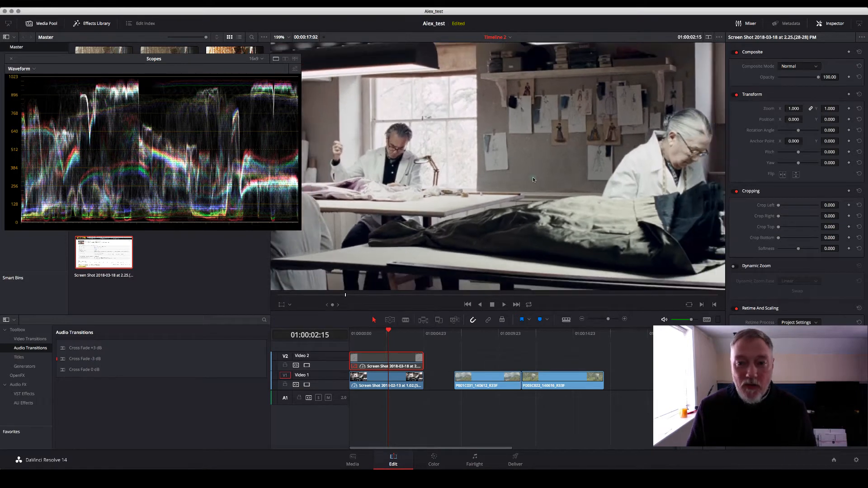
left_click_drag(521, 161, 534, 159)
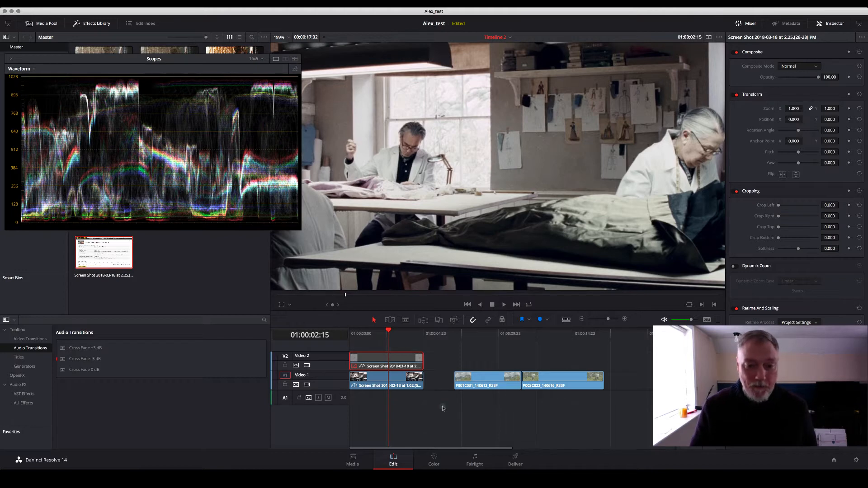
Return to the Color page and set the Qualifier to luminance-only (LUM) mode
left_click(433, 460)
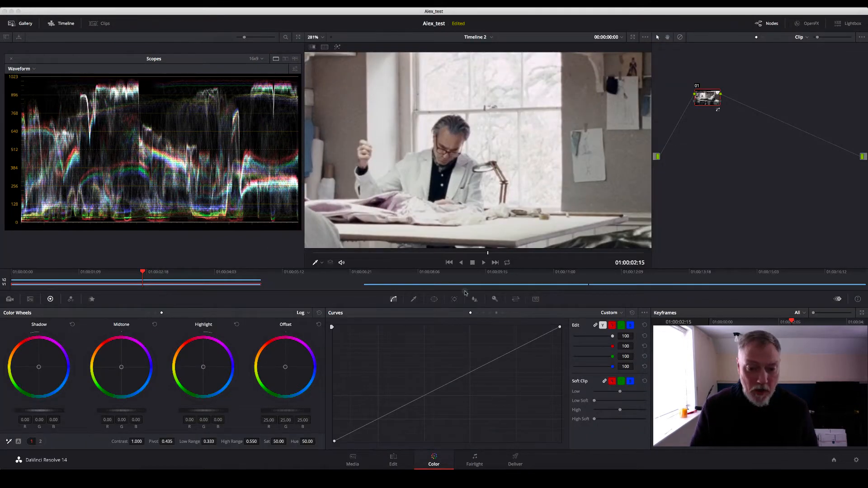
left_click(413, 299)
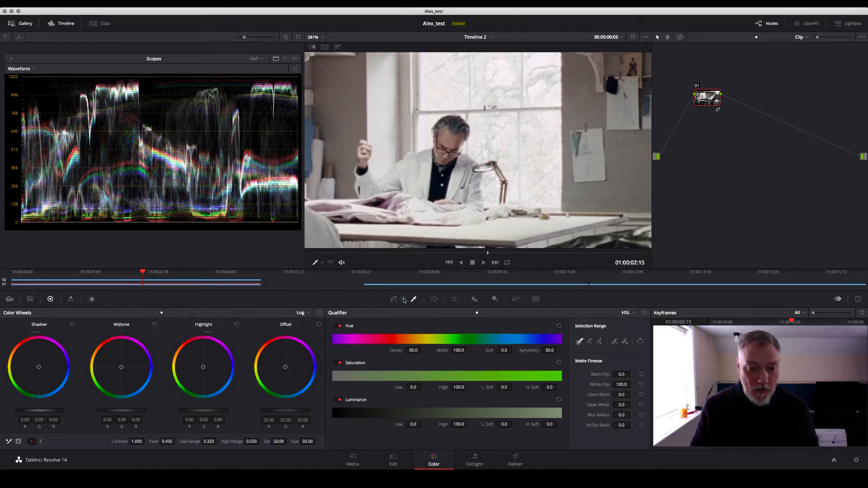
left_click(490, 313)
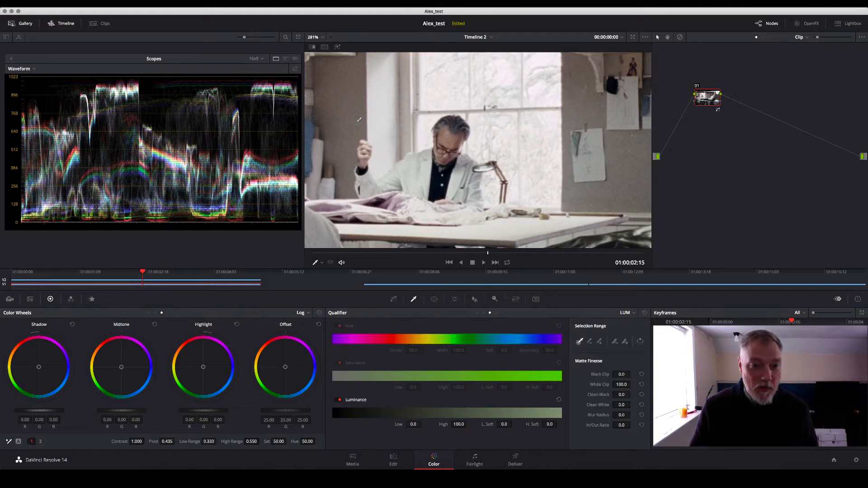
Sample the shaded grey wall beside the window, turn on the qualifier highlight and set the luminance Low to 54.7
left_click(353, 121)
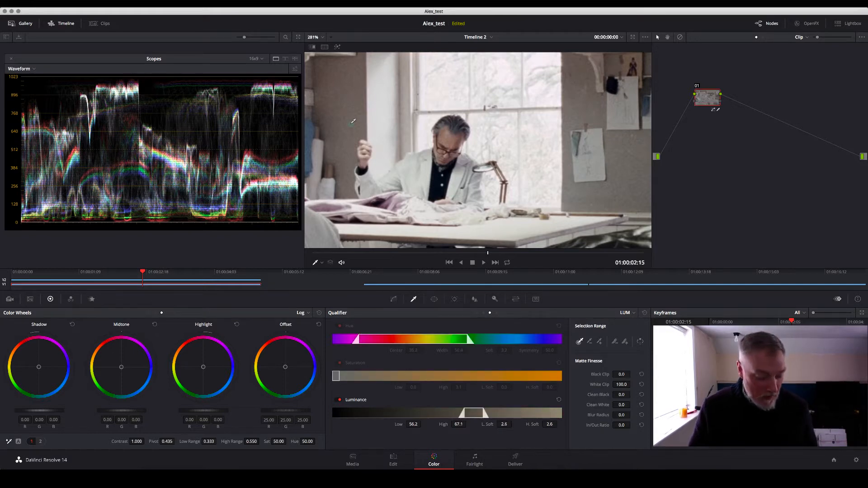
key("shift+h")
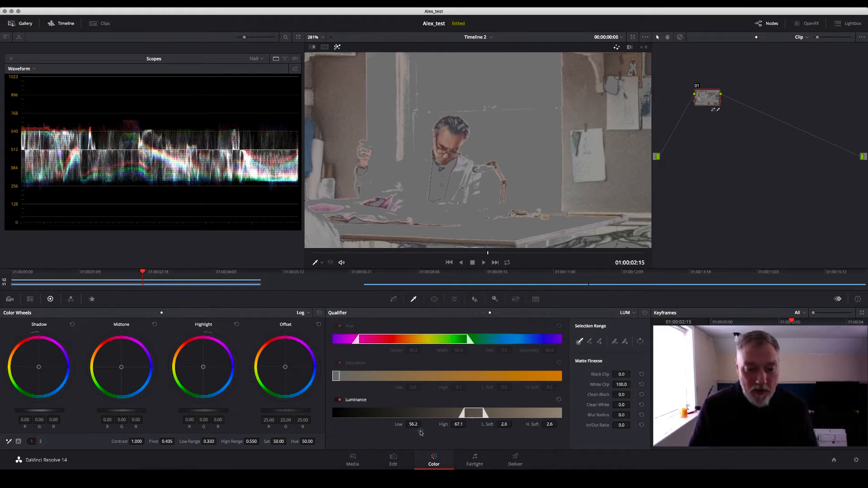
left_click_drag(415, 427, 421, 425)
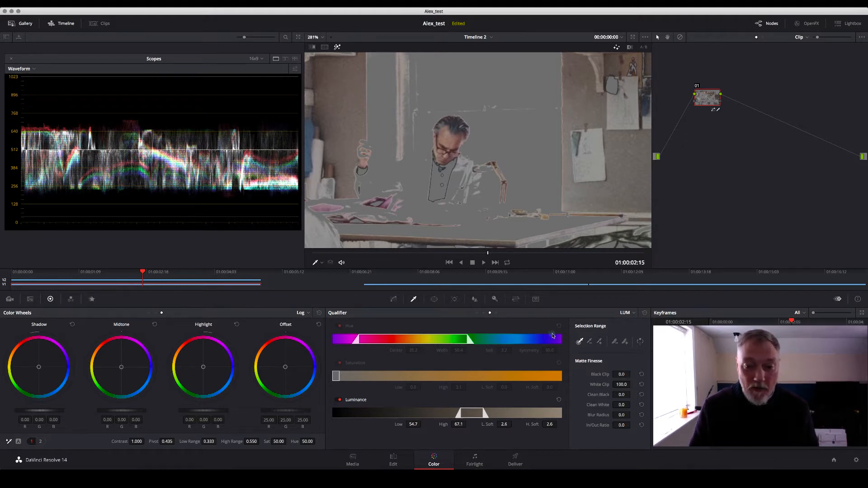
Reset the luminance range, sample the bright window recess beside the man and raise the luminance Low to 70.6
left_click(560, 400)
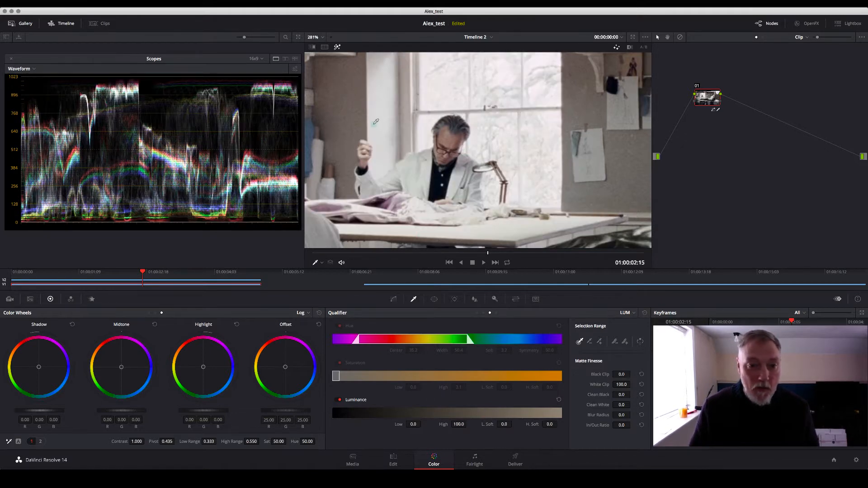
left_click(375, 120)
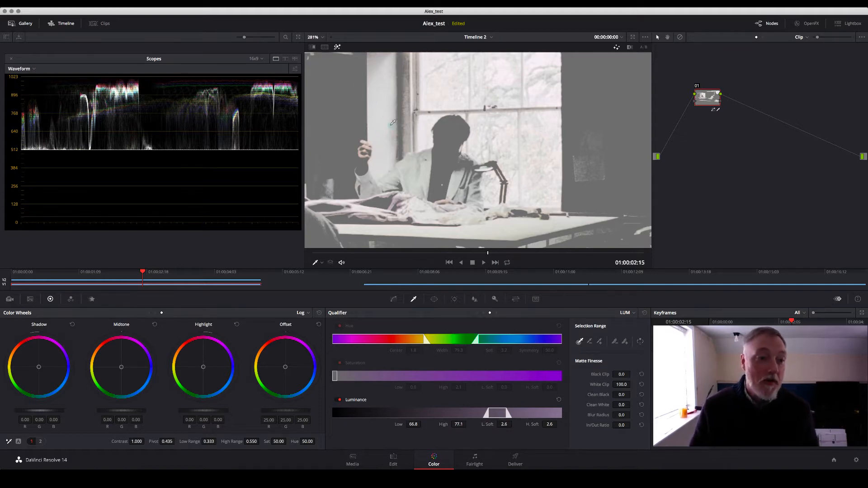
mouse_move(464, 469)
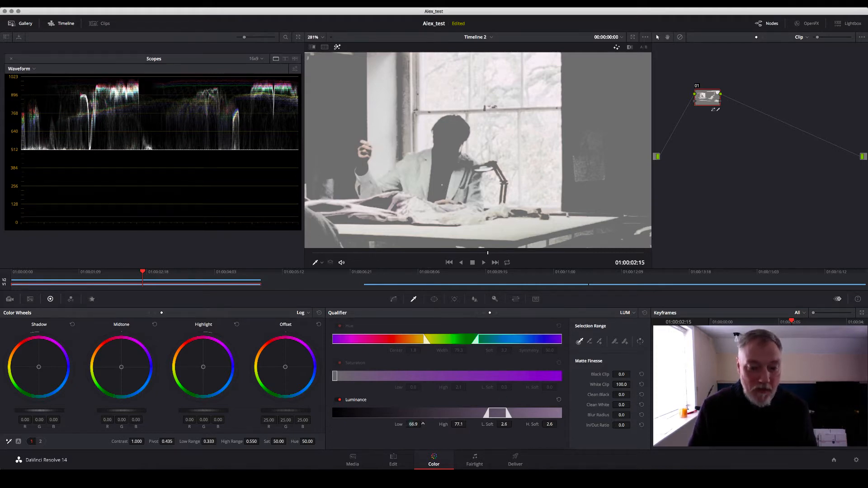
left_click_drag(423, 424, 423, 424)
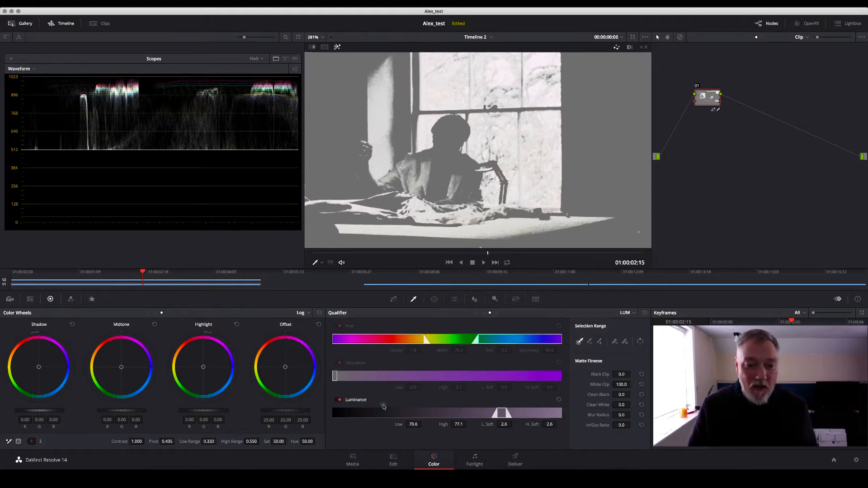
Reset the luminance range and sample the man's dark trousers beneath the table with the qualifier
left_click(559, 400)
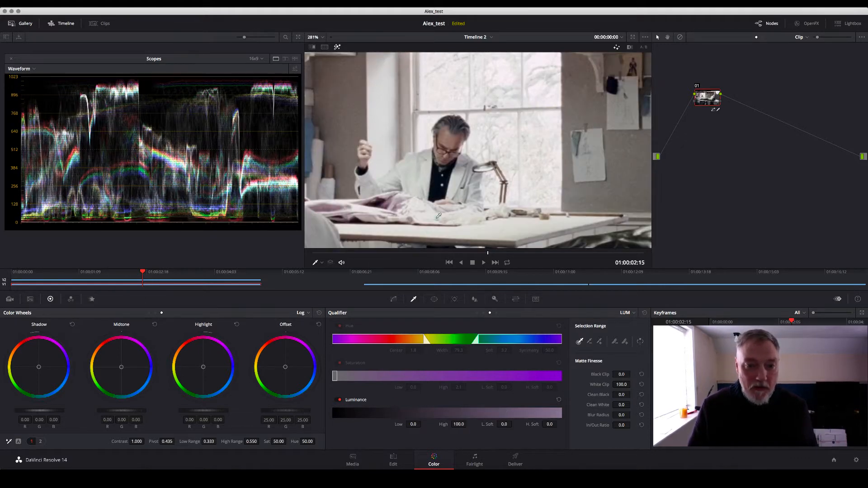
scroll(436, 215, "down", 2)
scroll(449, 112, "up", 5)
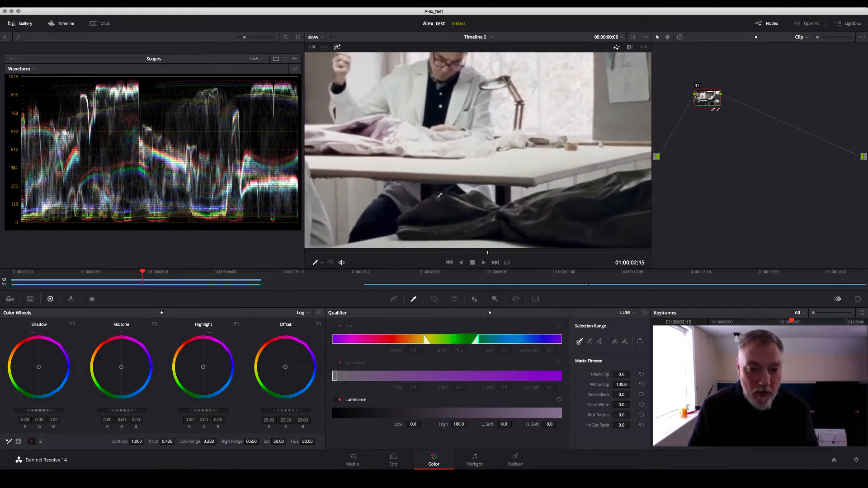
scroll(426, 180, "up", 2)
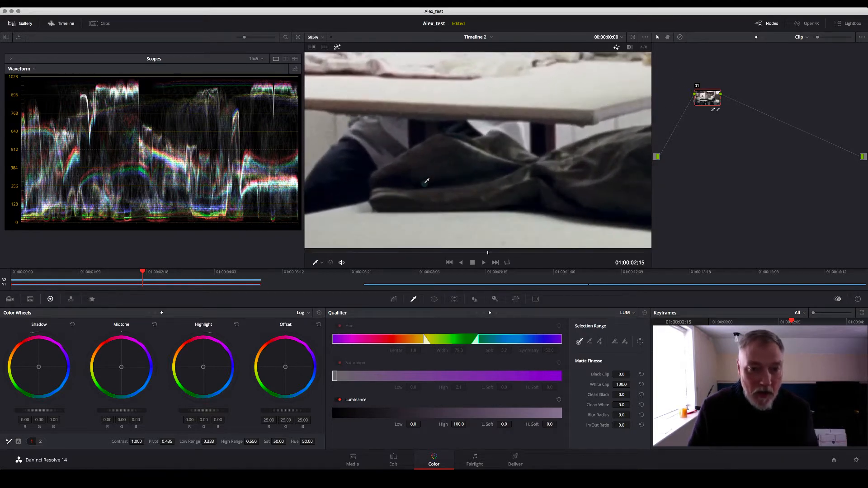
mouse_move(426, 181)
left_mouse_down()
mouse_move(360, 165)
mouse_move(329, 165)
left_mouse_up()
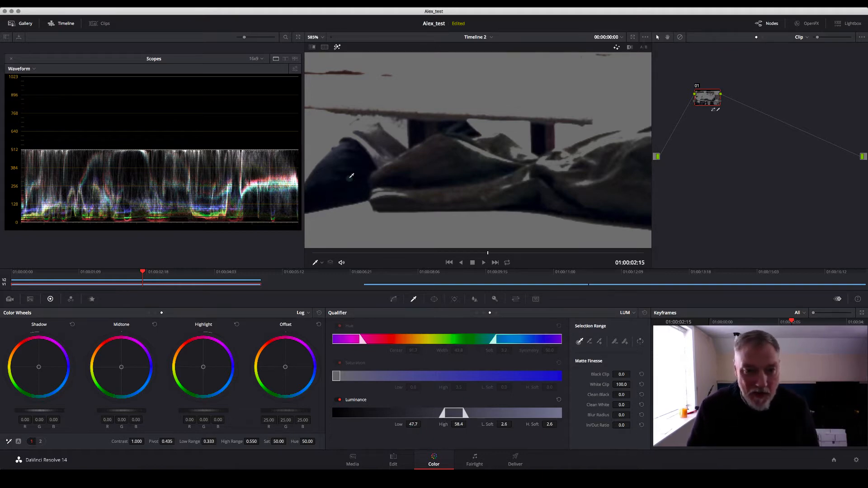
left_click(351, 176)
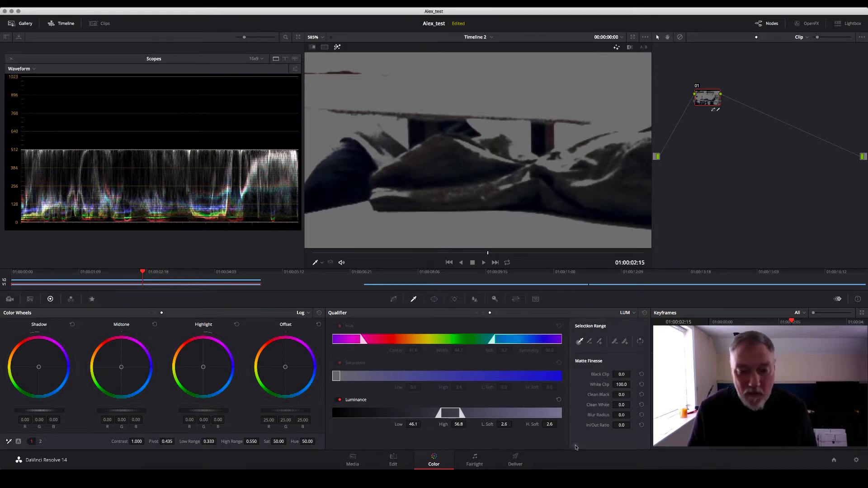
Reset the luminance range and examine the shadow detail in the man's dark trousers and the seamstress's coat up close
left_click(559, 401)
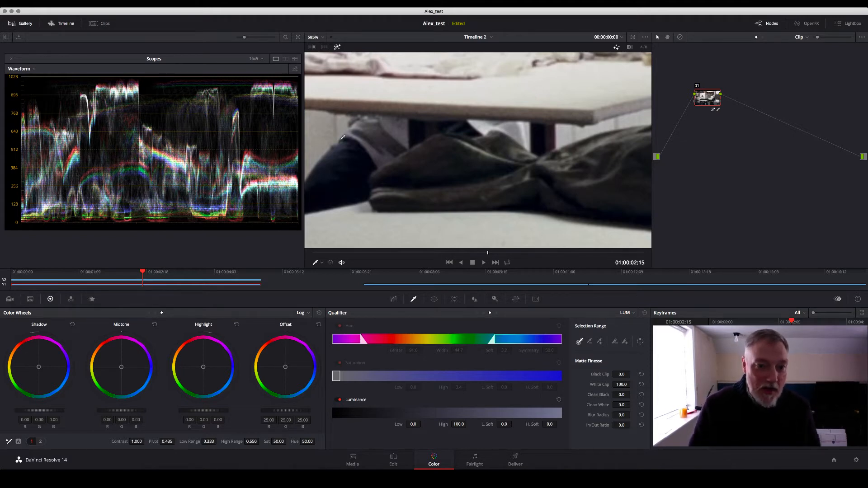
left_click_drag(375, 157, 504, 142)
scroll(384, 147, "up", 3)
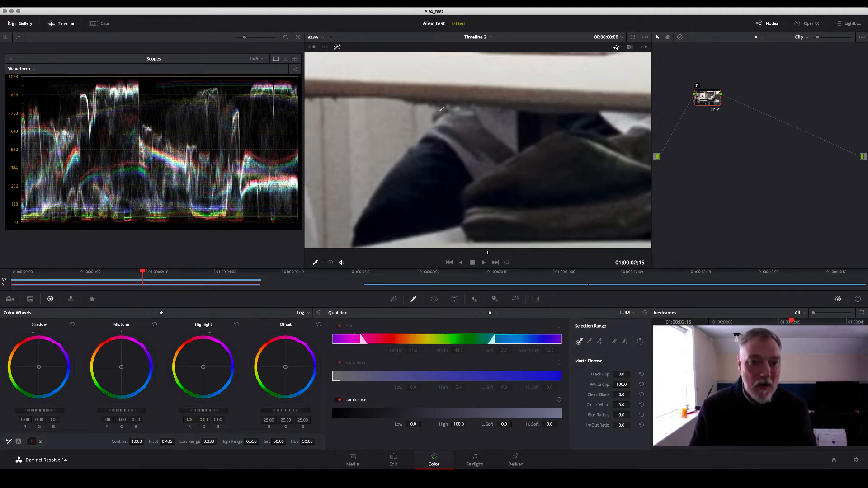
scroll(462, 183, "down", 6)
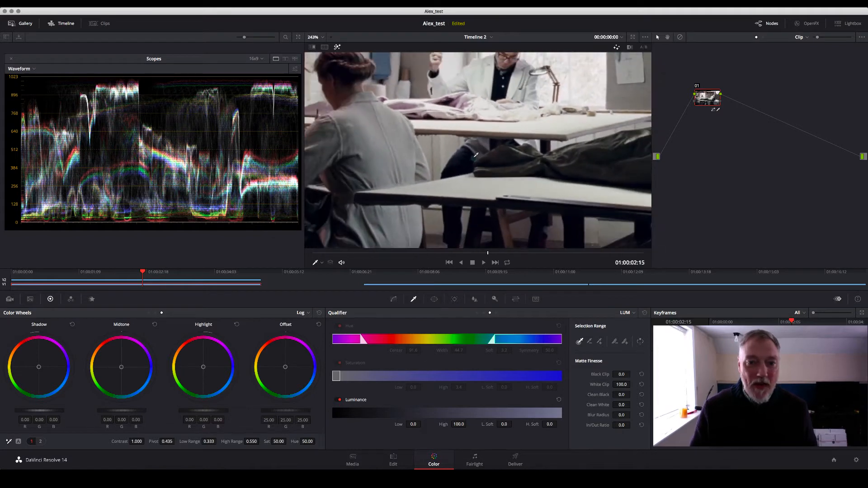
scroll(391, 118, "up", 3)
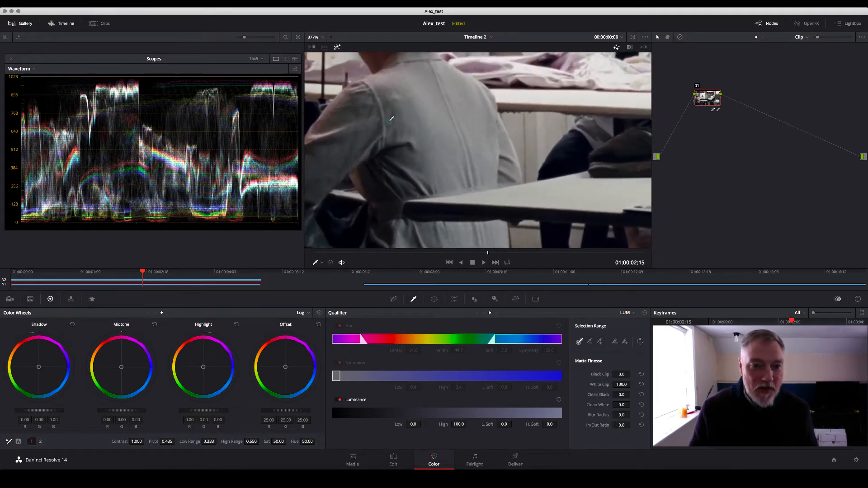
scroll(391, 119, "up", 2)
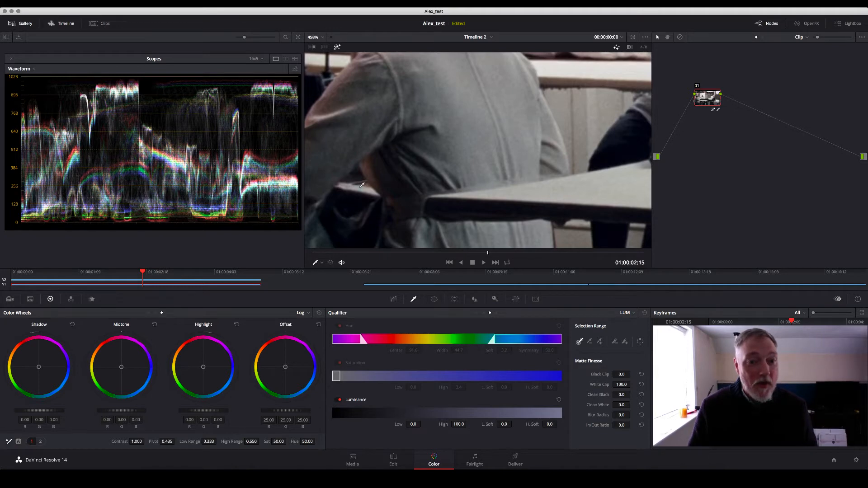
Examine the shadow tones in the seated seamstress's hair, face and neck and the fabric rolls behind her
left_click_drag(364, 184, 465, 244)
left_click_drag(458, 83, 455, 164)
left_click_drag(430, 122, 413, 169)
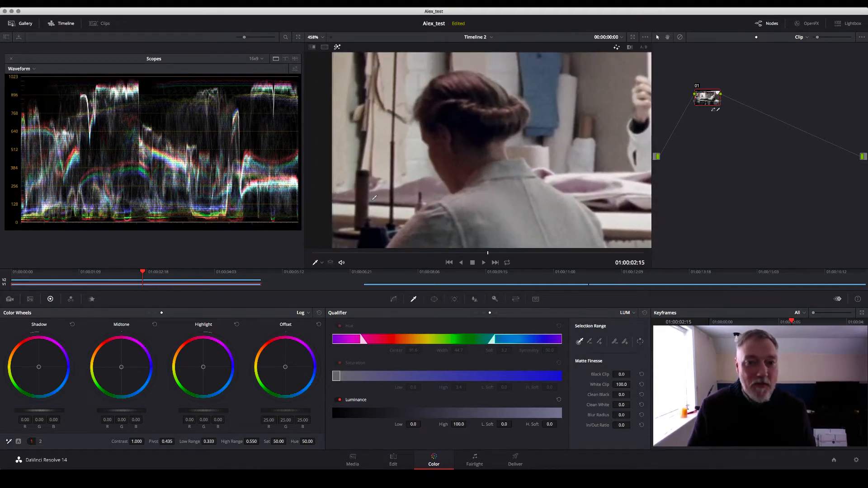
scroll(452, 181, "up", 5)
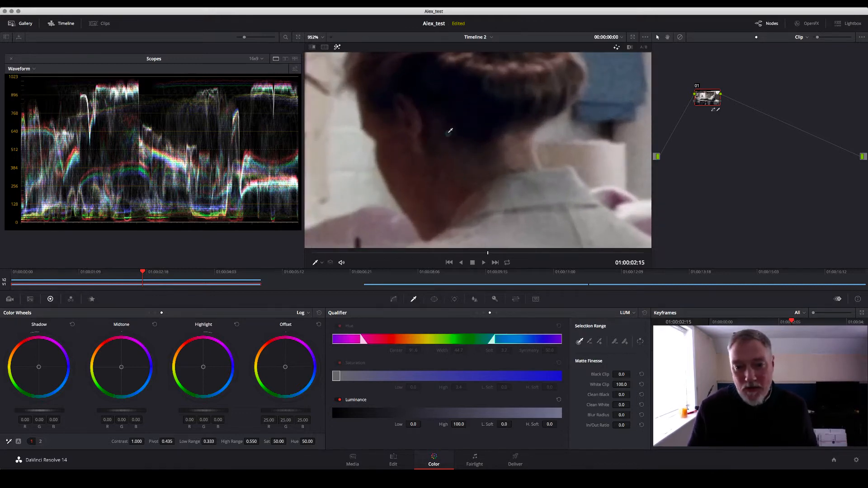
scroll(503, 166, "down", 5)
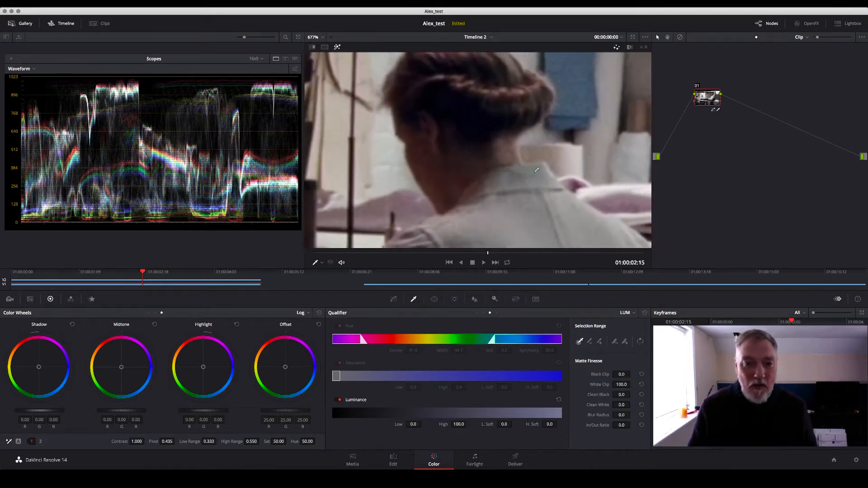
left_click_drag(564, 86, 543, 144)
scroll(534, 150, "down", 2)
scroll(525, 154, "up", 4)
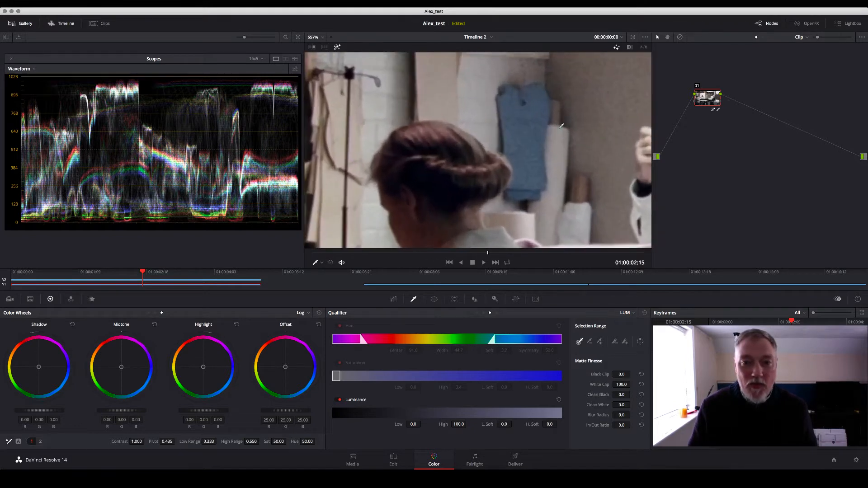
scroll(526, 153, "down", 5)
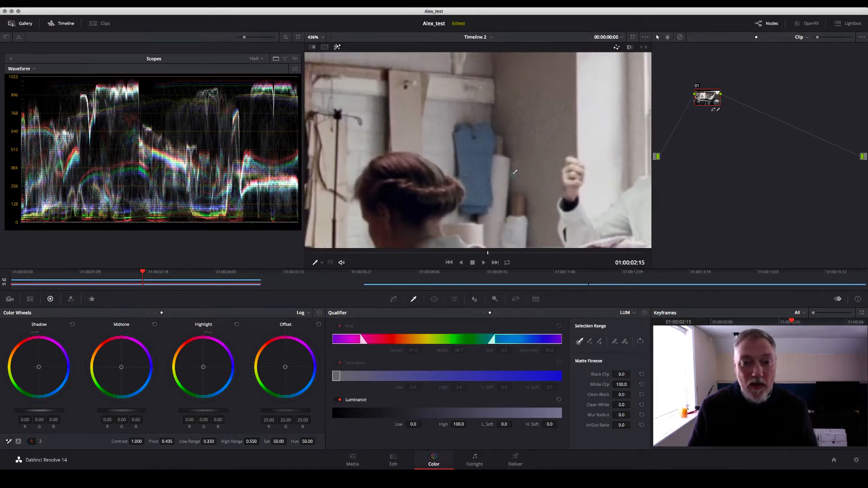
Examine the grey back wall with pinned sketches and the woman at the table, ending on the whole workroom frame
scroll(509, 165, "down", 1)
left_click_drag(598, 113, 391, 117)
left_click_drag(512, 141, 411, 121)
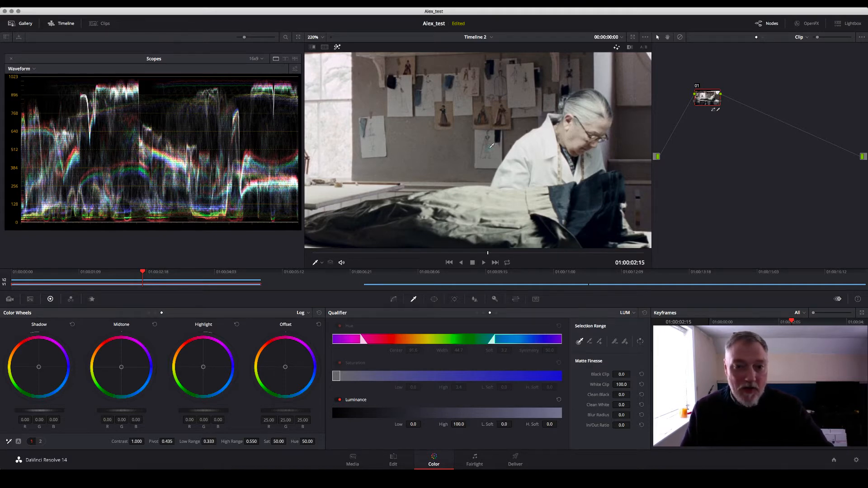
scroll(466, 150, "down", 5)
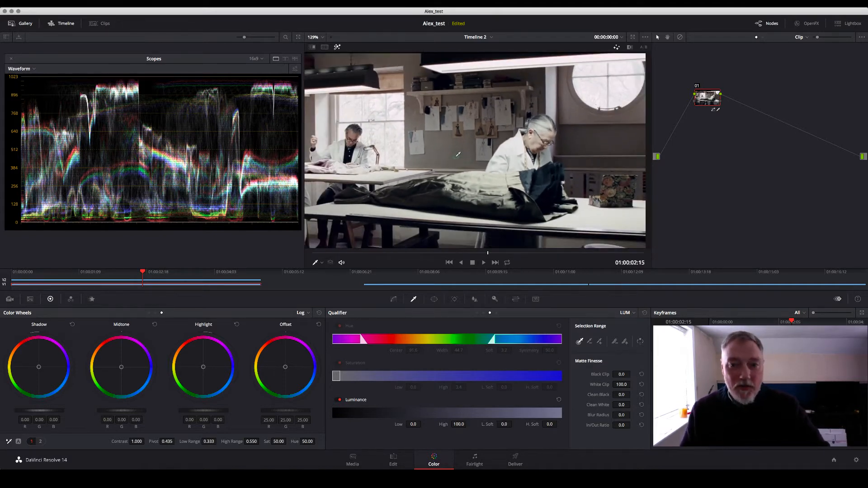
scroll(481, 128, "down", 2)
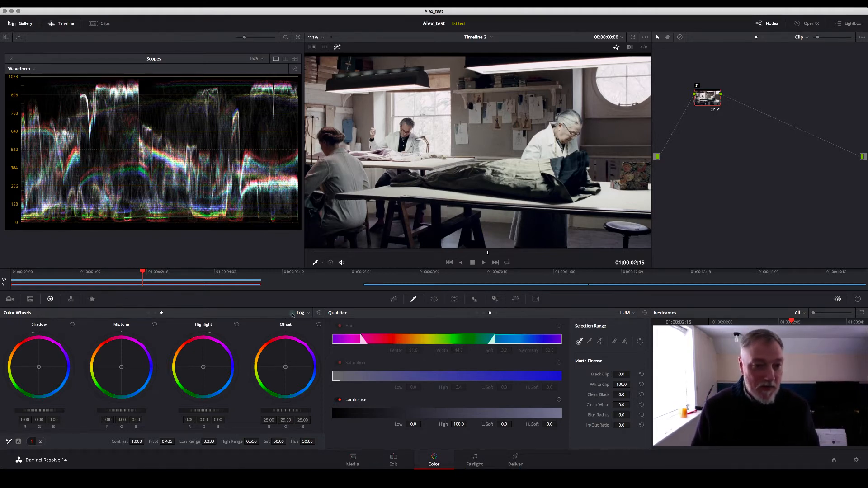
Compare the waveforms of the mountain clip and the cow clip, ending on the mountain clip
left_click(405, 288)
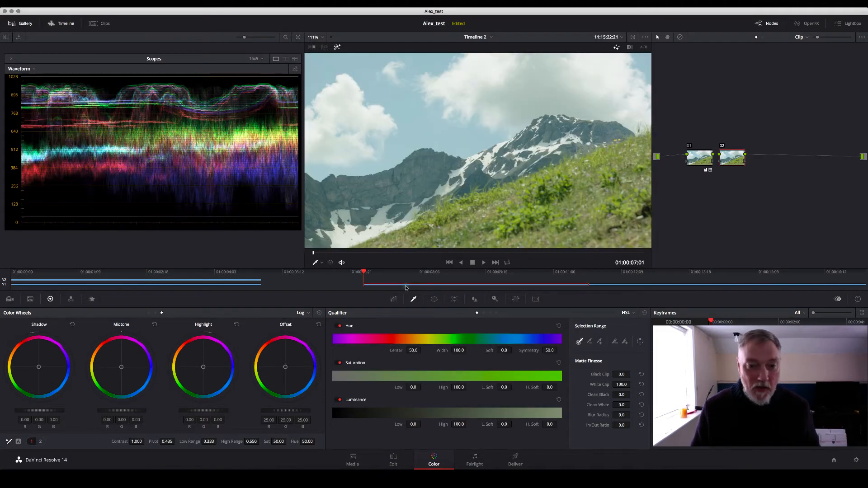
left_click(680, 285)
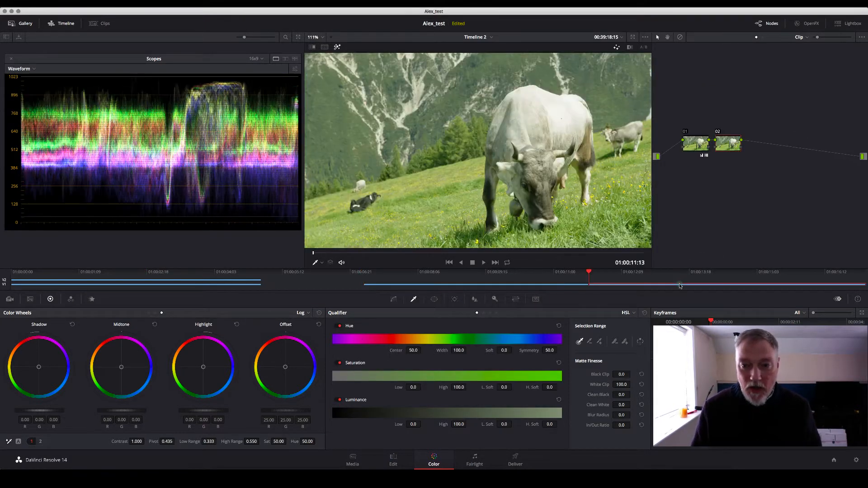
left_click(516, 285)
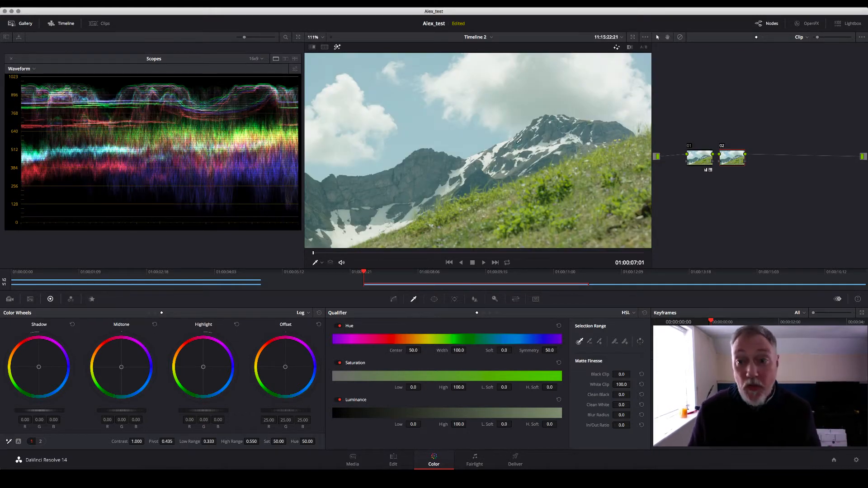
Check which Arri 3D LUT is applied to the mountain clip's first node, leaving the setting as it is
left_click(699, 161)
right_click(700, 161)
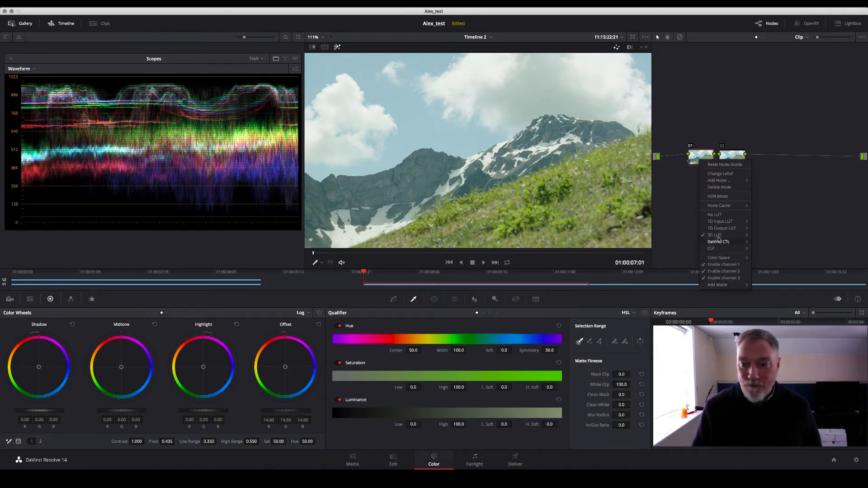
mouse_move(717, 235)
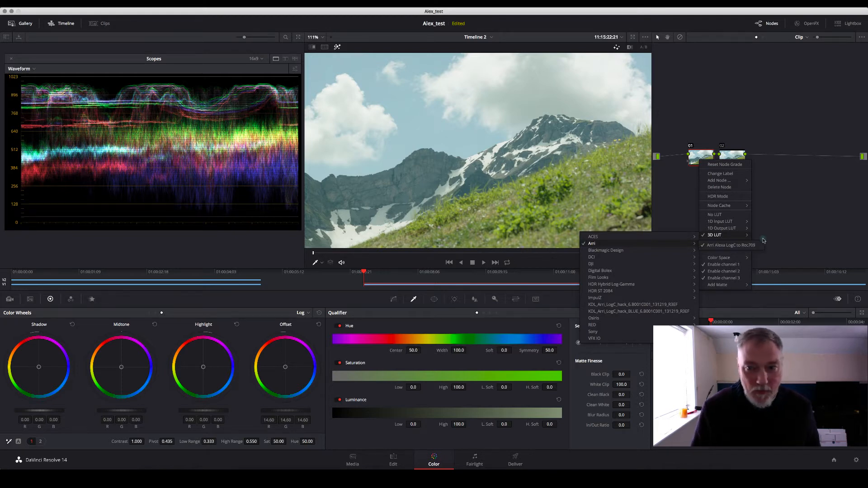
left_click(808, 239)
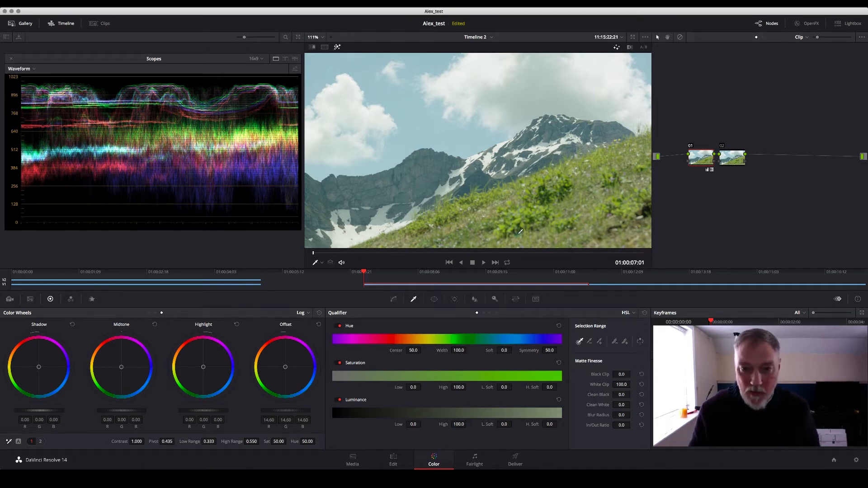
Examine the shadow tones in the rock face and snow patches below the mountain ridge up close
scroll(424, 171, "up", 6)
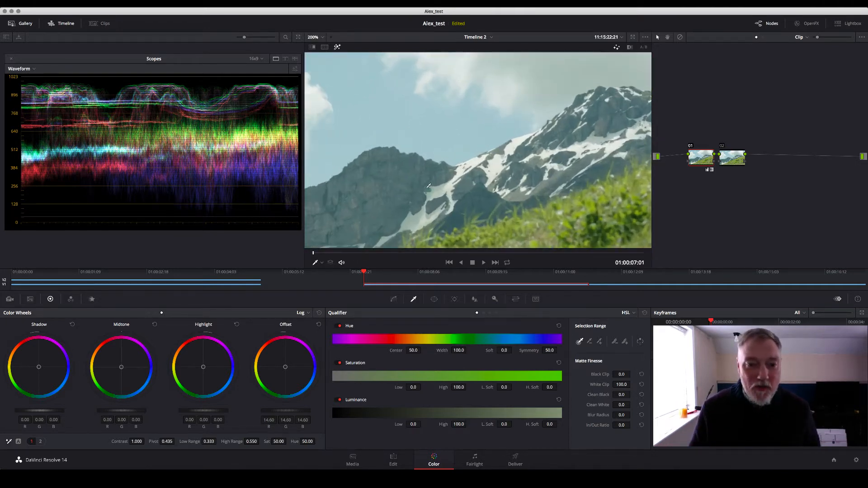
left_click_drag(550, 83, 553, 78)
left_click_drag(434, 159, 490, 141)
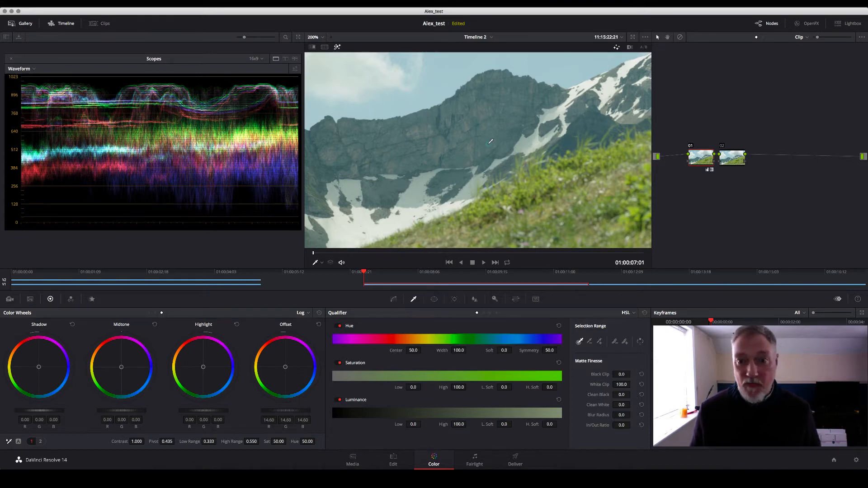
scroll(490, 141, "up", 8)
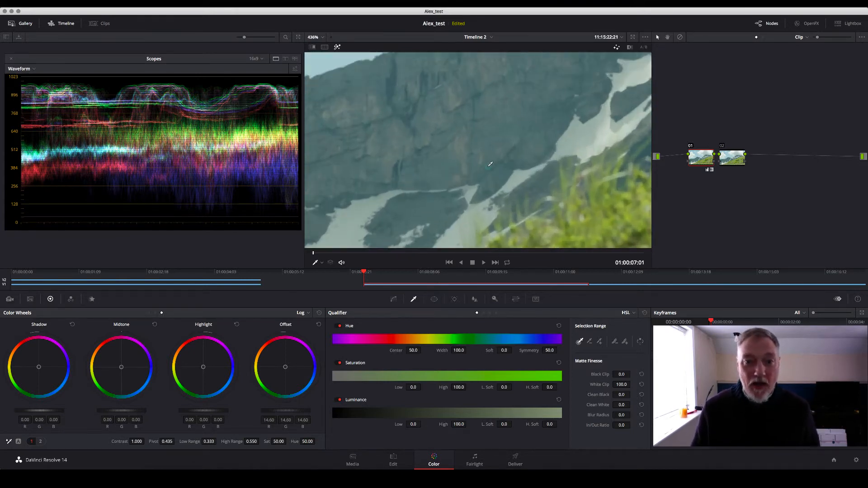
left_click_drag(539, 133, 544, 127)
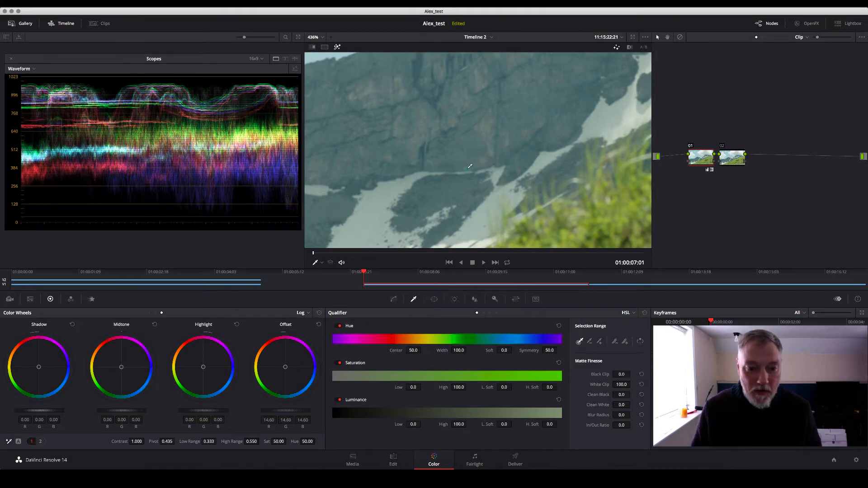
Play through the mountain clip in short stretches while inspecting the dark rock between the snow patches
key("space")
scroll(443, 184, "up", 2)
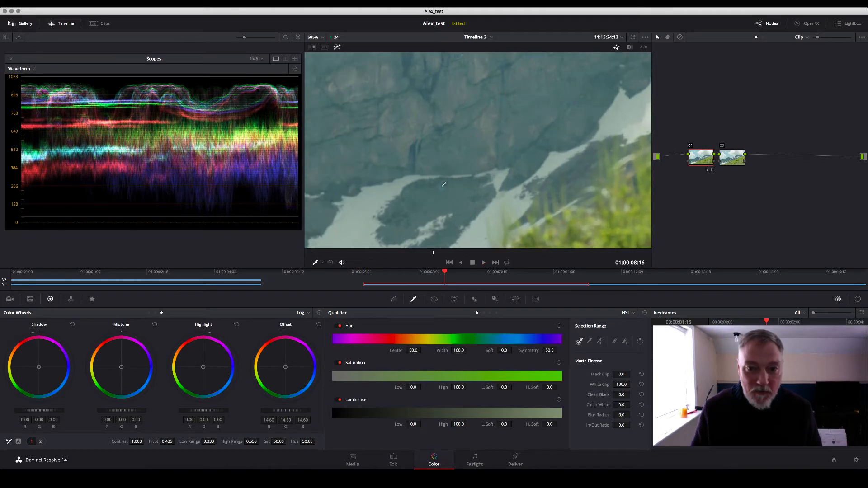
scroll(443, 184, "up", 4)
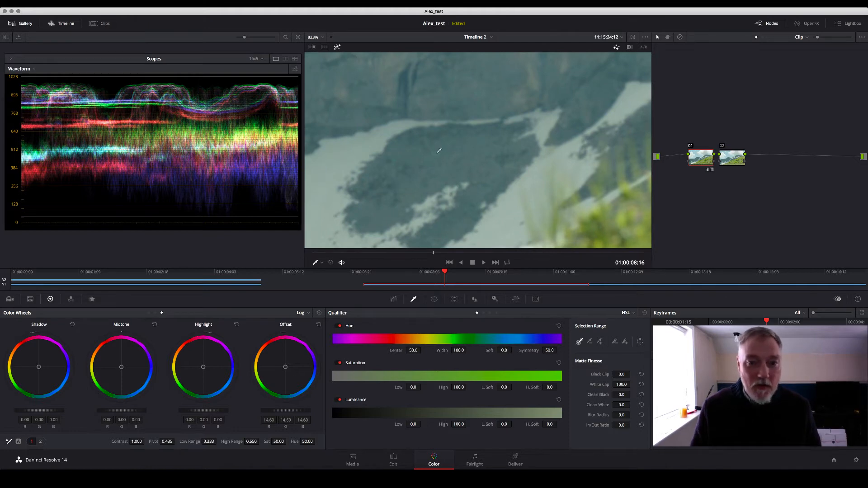
key("space")
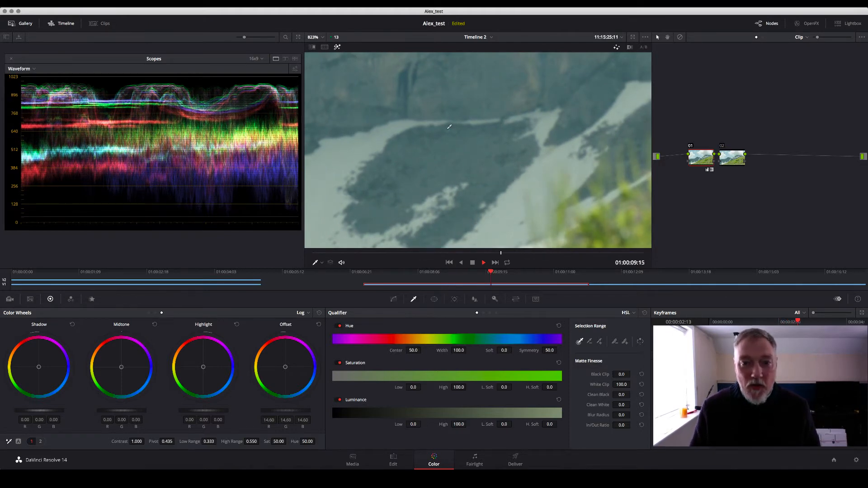
key("space")
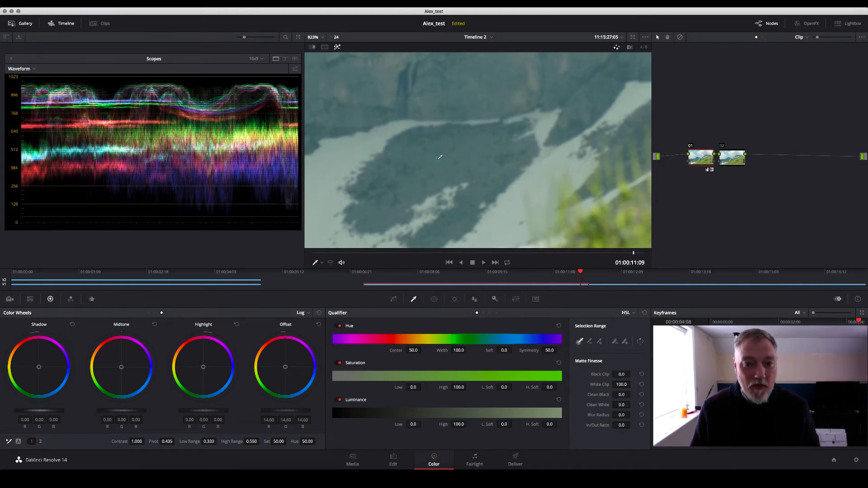
key("space")
key("space")
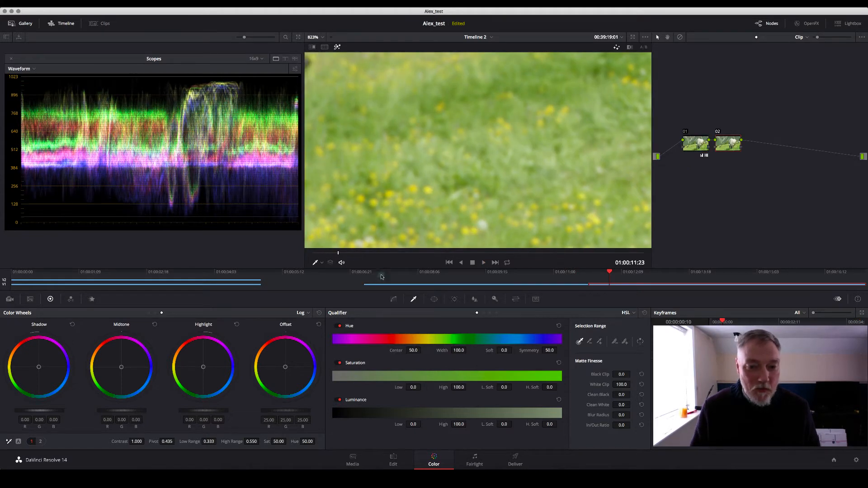
Return to the mountain clip and move the playhead to 01:00:08:21 to inspect the dark rock between the snow patches
left_click(453, 285)
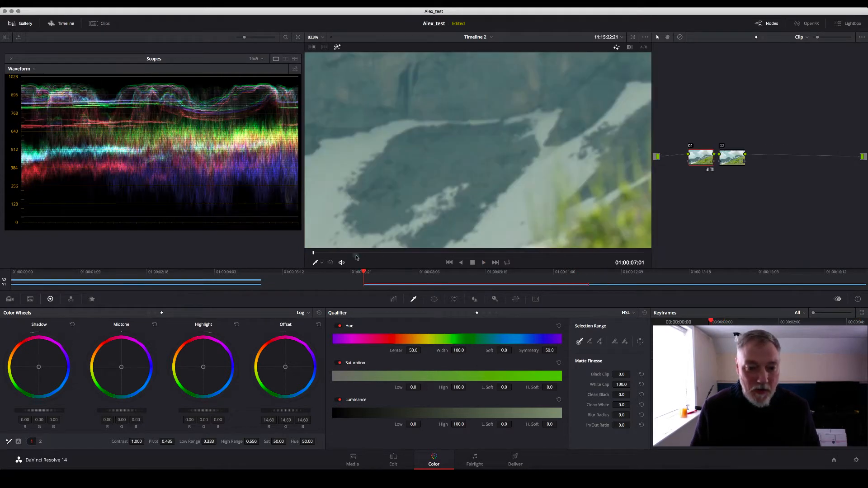
left_click(421, 252)
left_click_drag(424, 251, 384, 252)
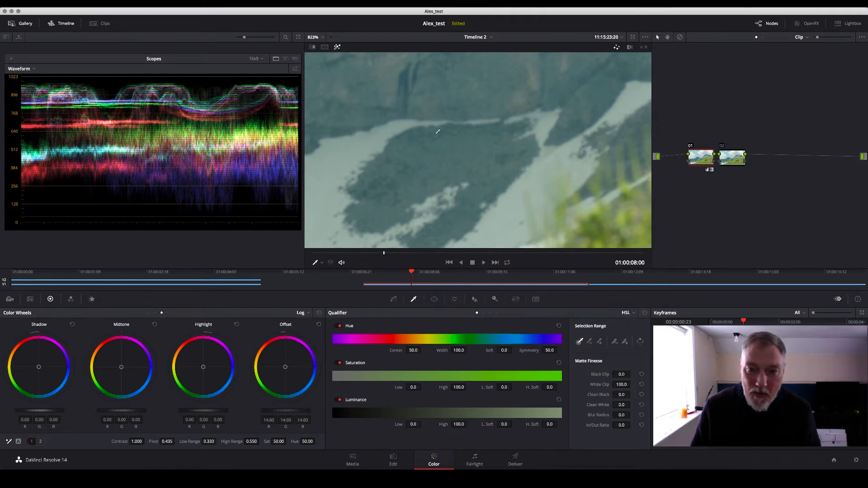
left_click_drag(386, 252, 449, 252)
scroll(459, 200, "up", 3)
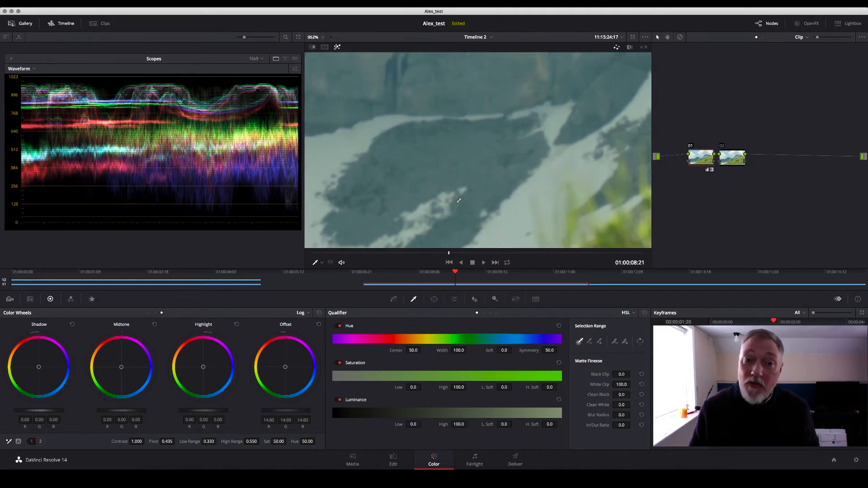
Show the whole mountain frame in the viewer to compare the rock shadows with the rest of the shot
scroll(459, 200, "down", 20)
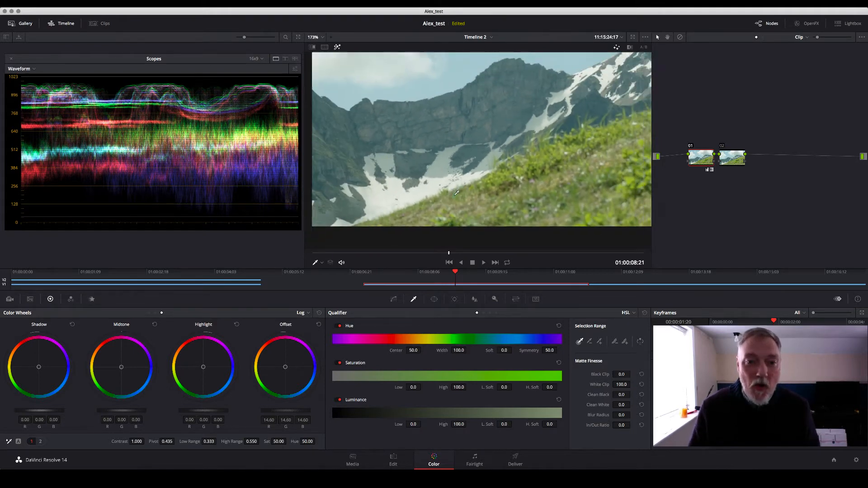
scroll(457, 193, "down", 5)
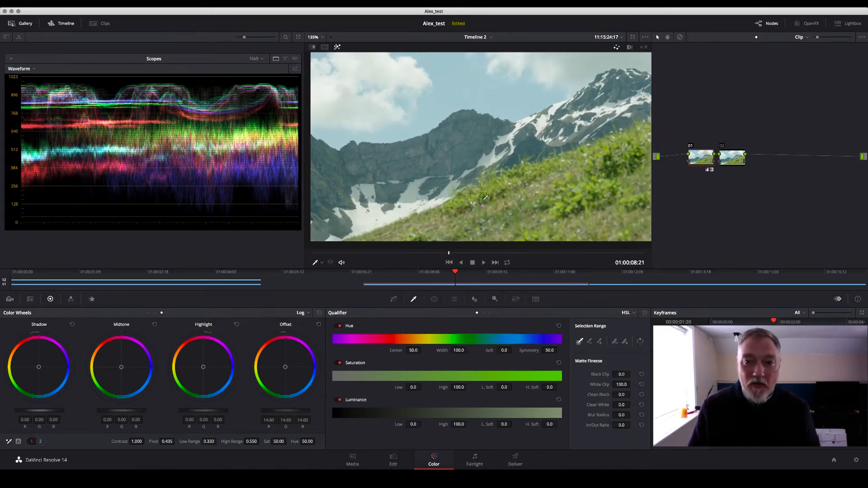
scroll(485, 197, "down", 4)
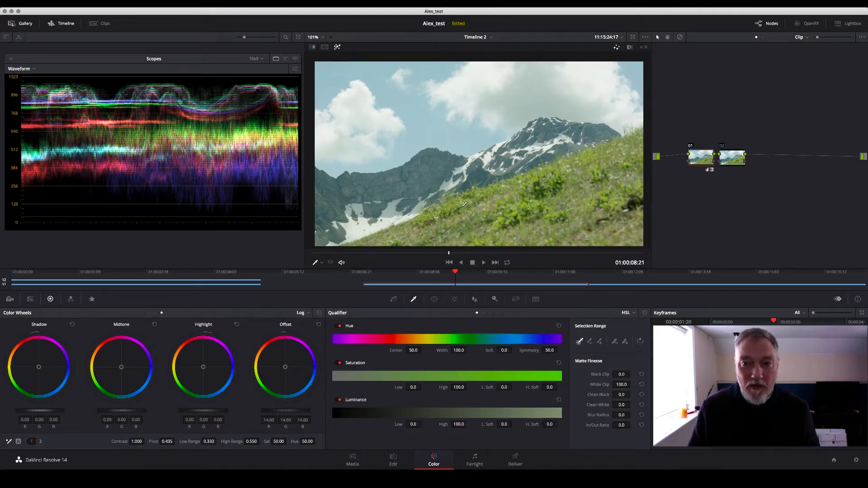
left_click_drag(465, 204, 464, 202)
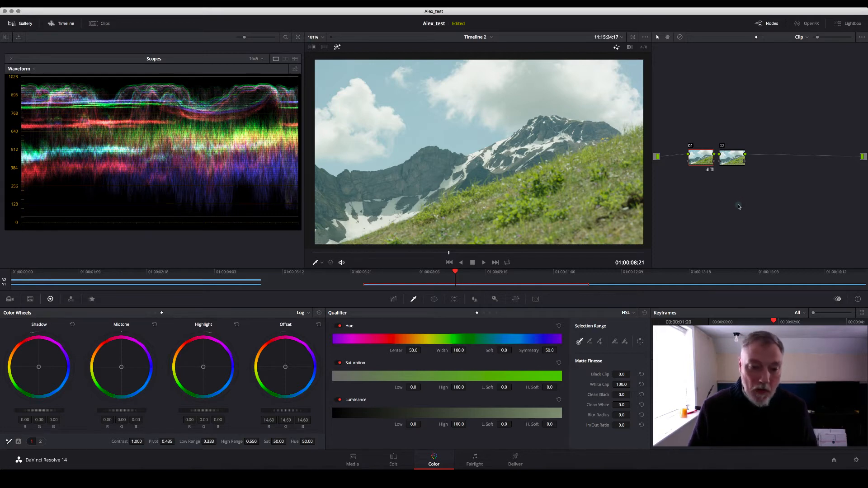
Add two parallel nodes alongside node 02, spreading node 02 and the Parallel Mixer out to make room
left_click(735, 161)
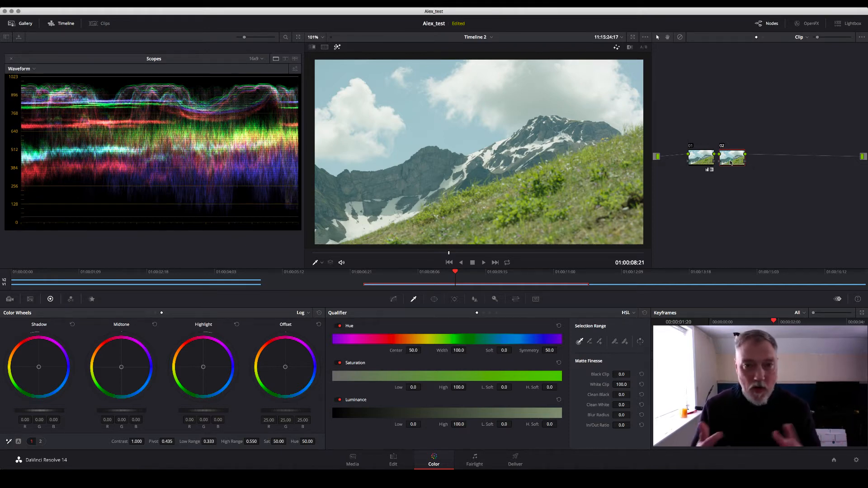
left_click_drag(731, 163, 737, 143)
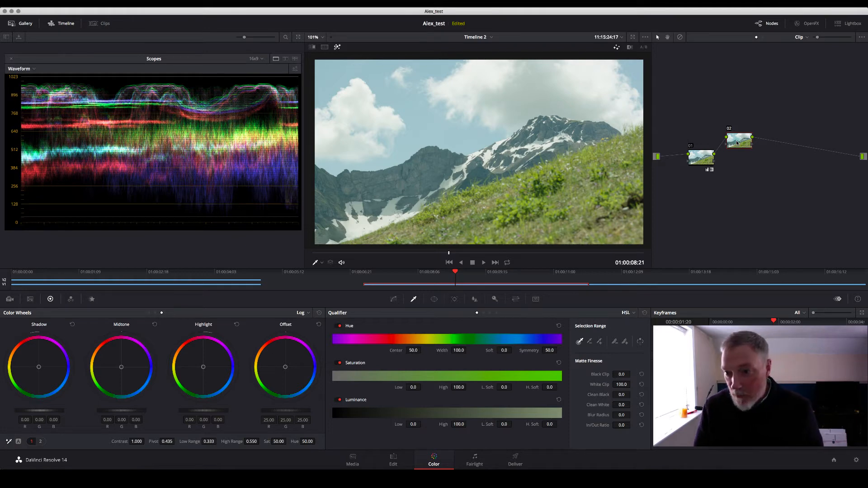
key("alt+p")
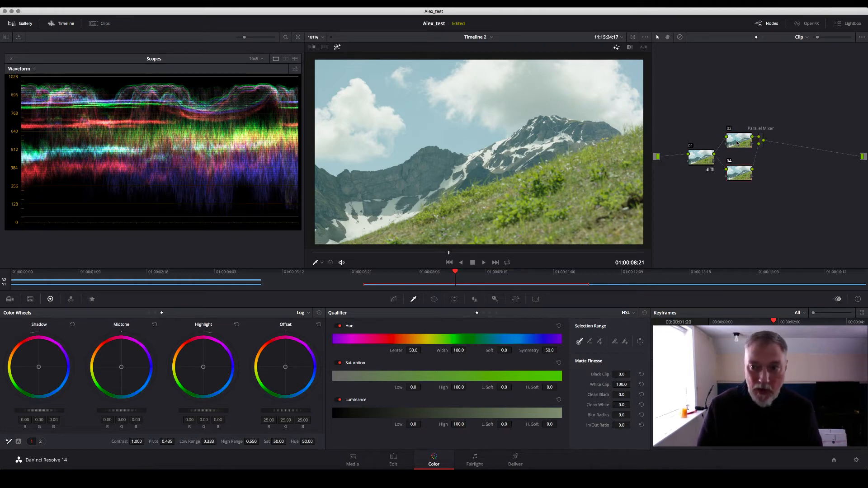
left_click_drag(736, 143, 765, 155)
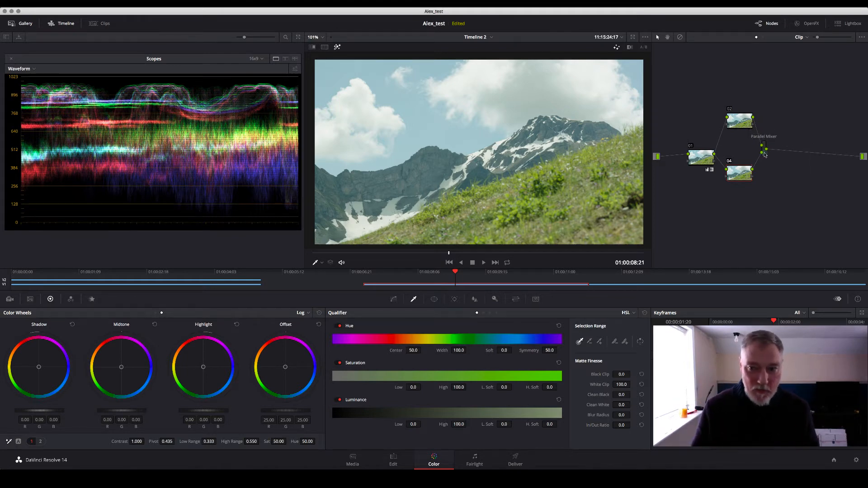
key("alt+p")
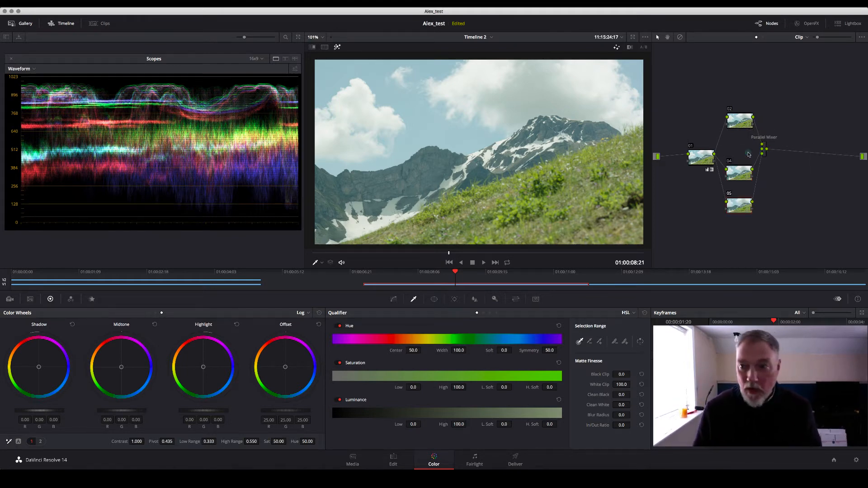
Label the three parallel nodes Hi, Mid and lo, and position the Mid node between the other two
right_click(742, 126)
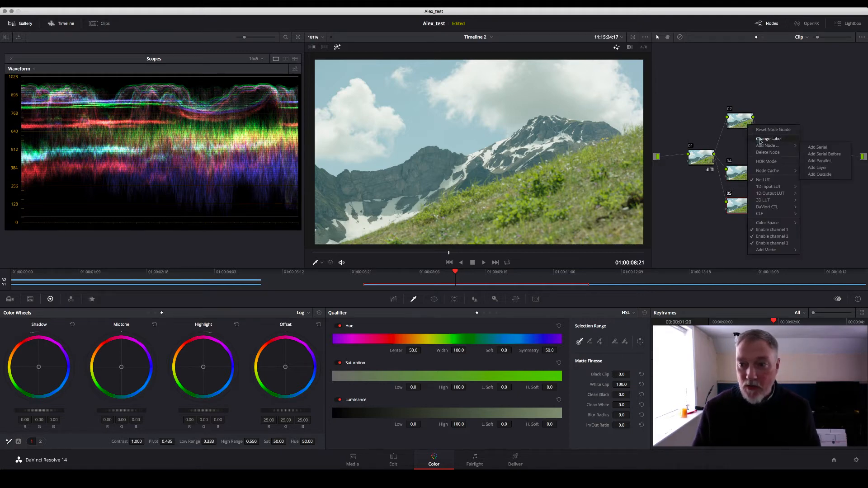
left_click(752, 138)
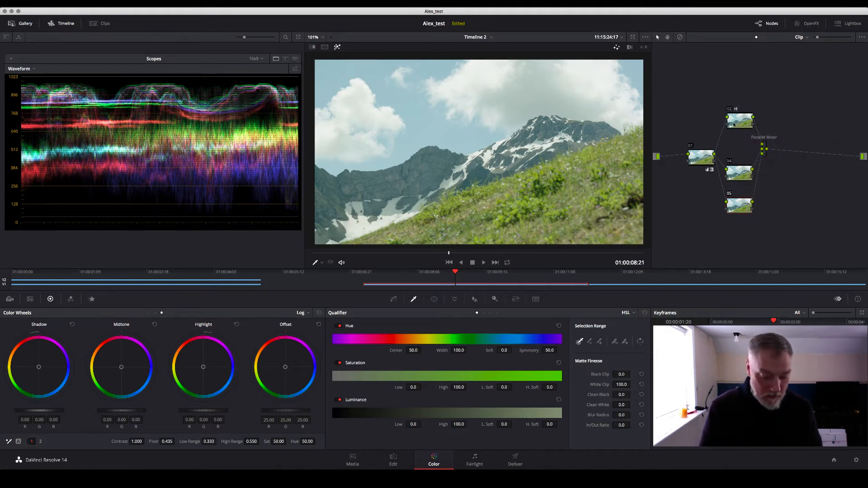
right_click(730, 177)
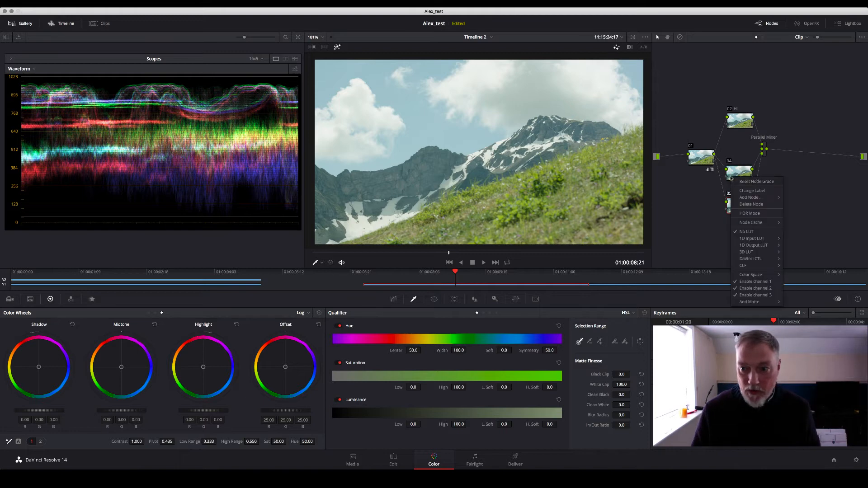
left_click(748, 192)
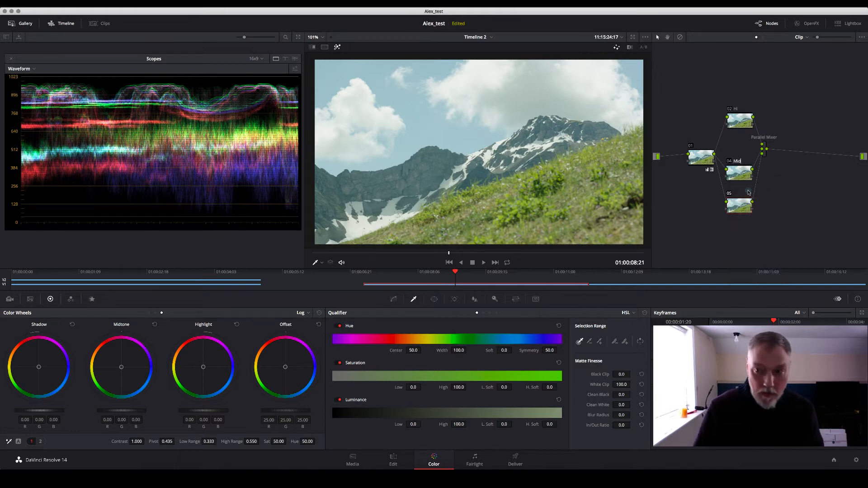
right_click(741, 209)
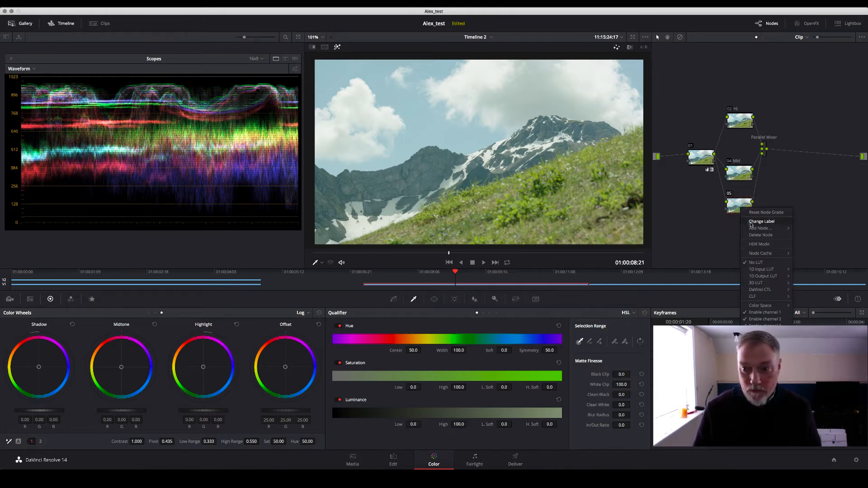
left_click(751, 224)
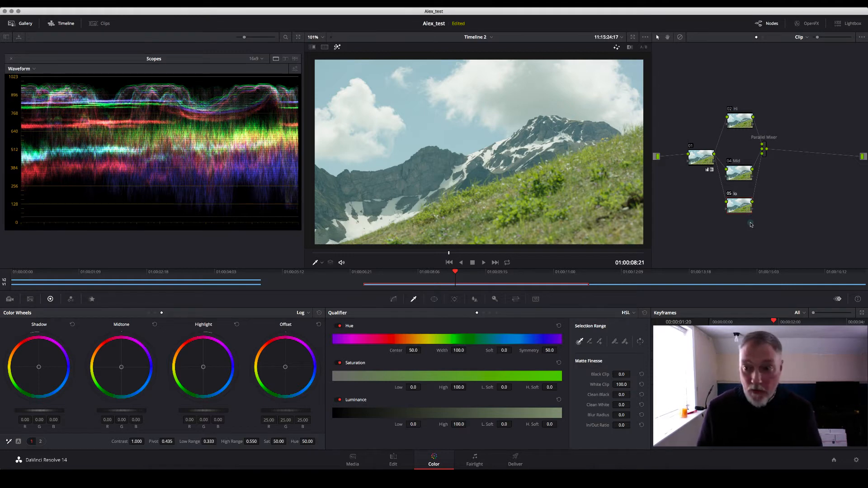
left_click_drag(739, 177, 738, 165)
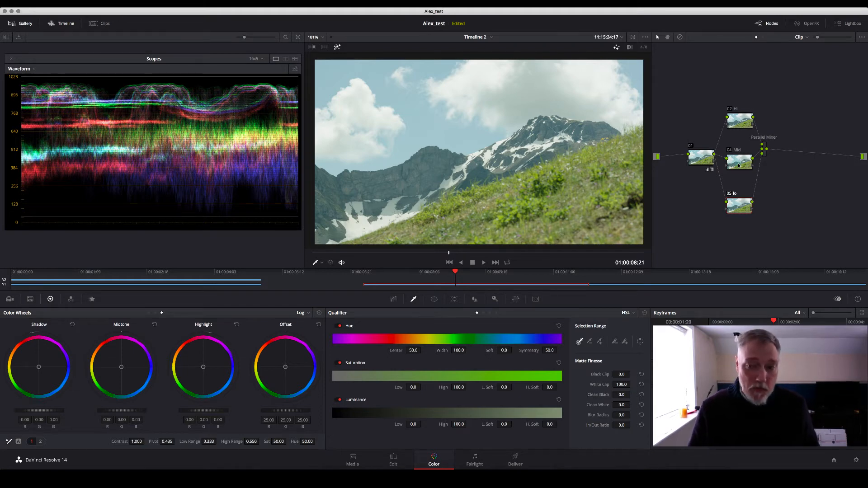
Key the Mid node by luminance only, sampling the grey mountain rock, and make the lo node active
left_click(738, 165)
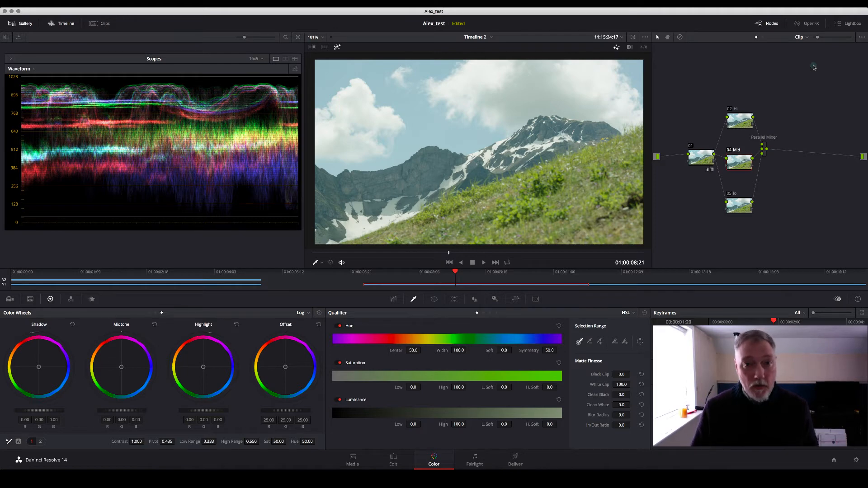
left_click(491, 314)
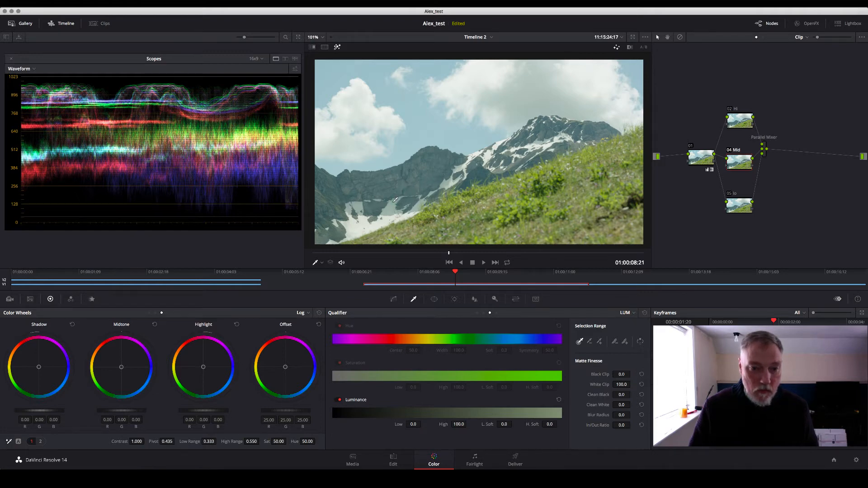
left_click(409, 197)
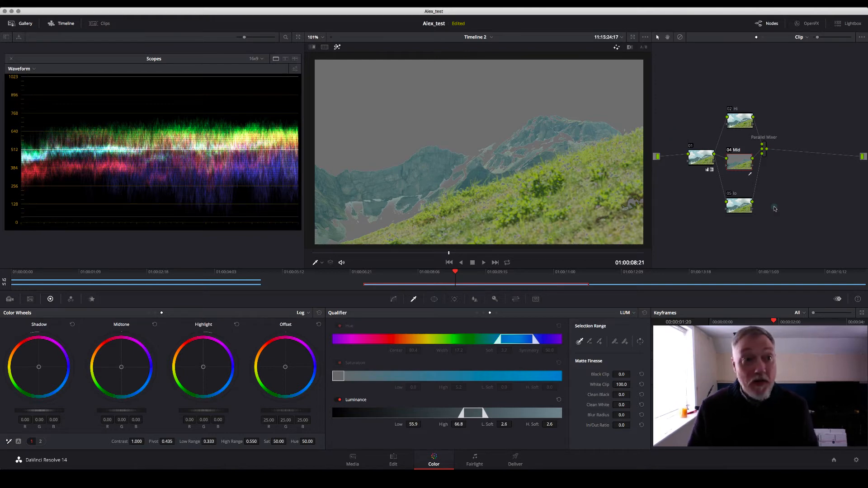
left_click(738, 206)
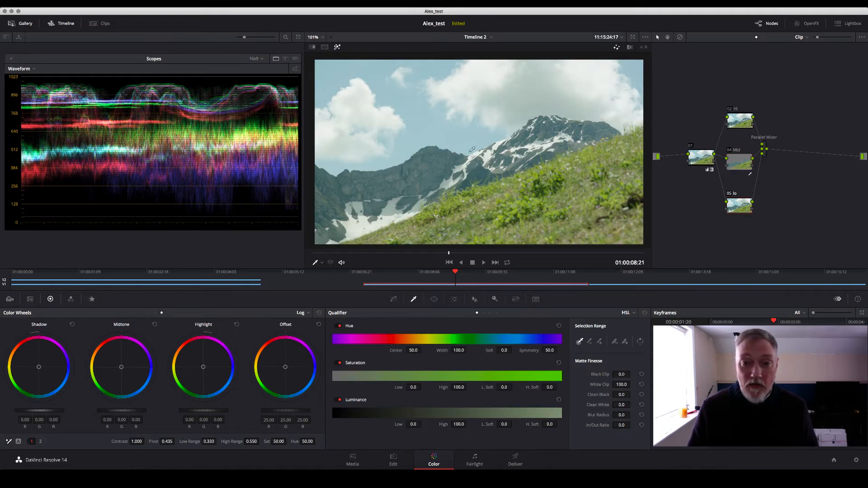
left_click(352, 89)
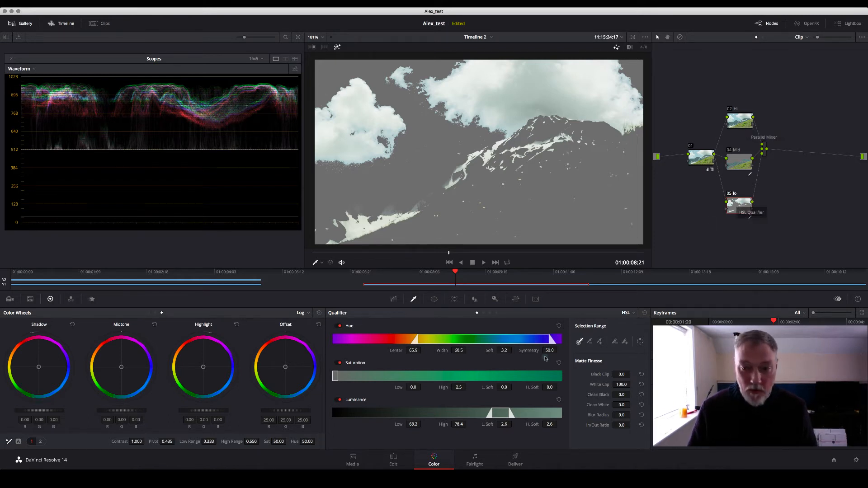
left_click(559, 399)
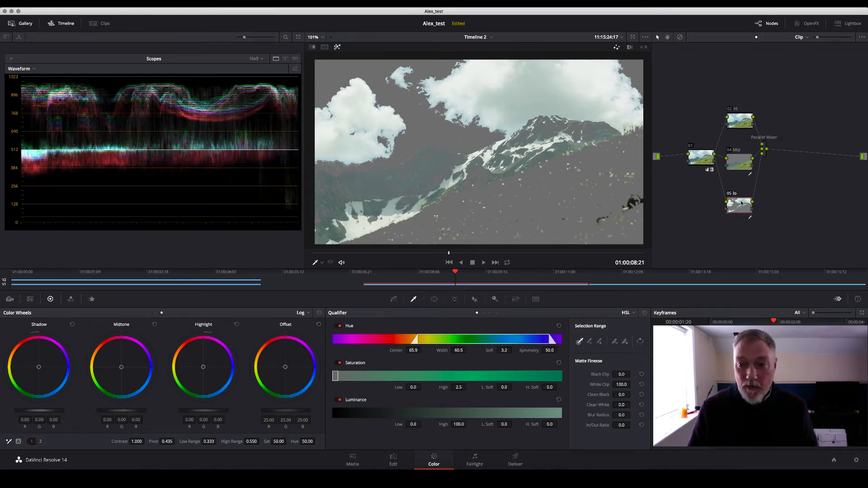
left_click(559, 326)
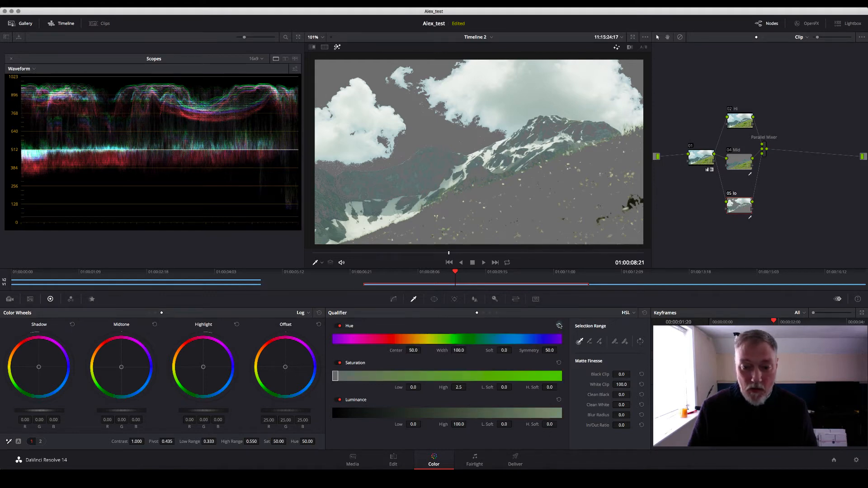
left_click(645, 313)
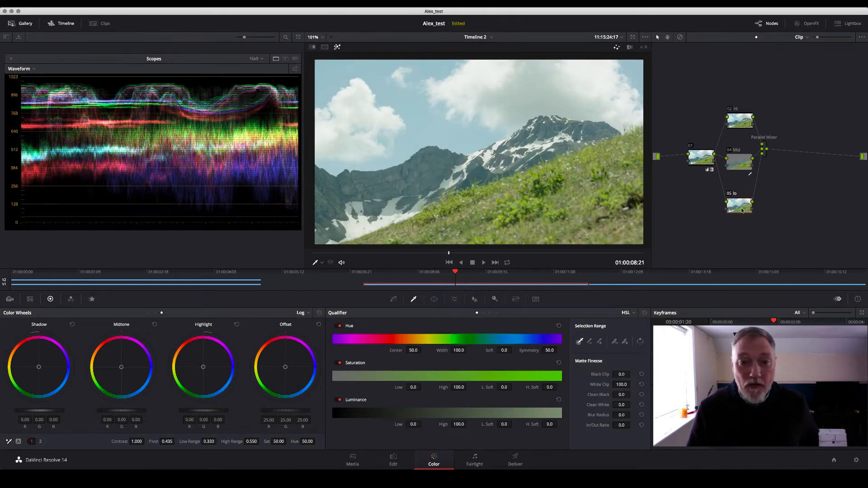
Key the lo node by luminance only from the dark foliage on the slope, with Low 0.0 and High 62.2
left_click(490, 313)
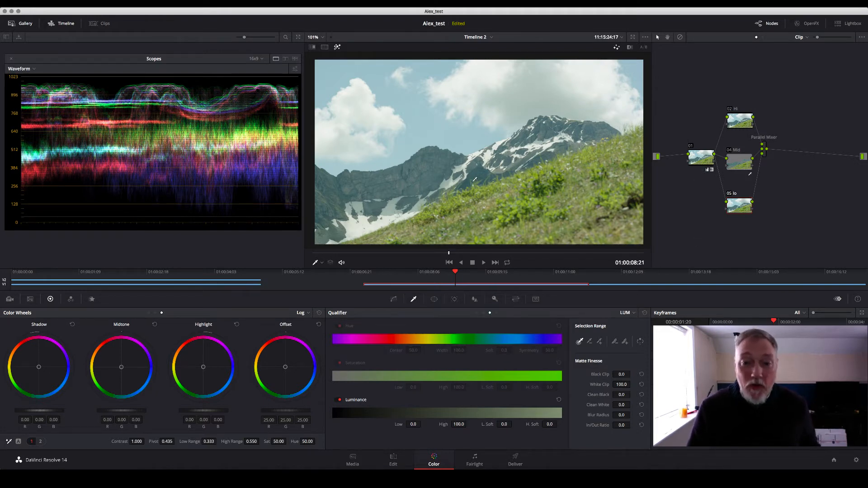
left_click(633, 199)
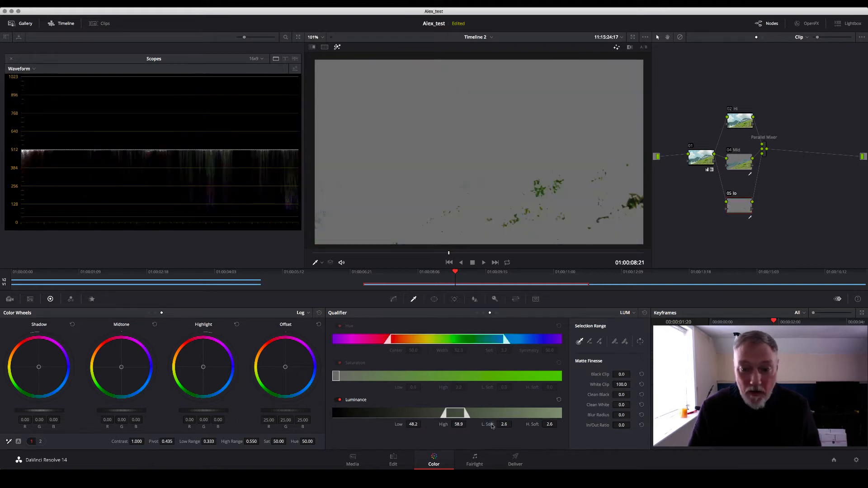
left_click_drag(459, 424, 471, 424)
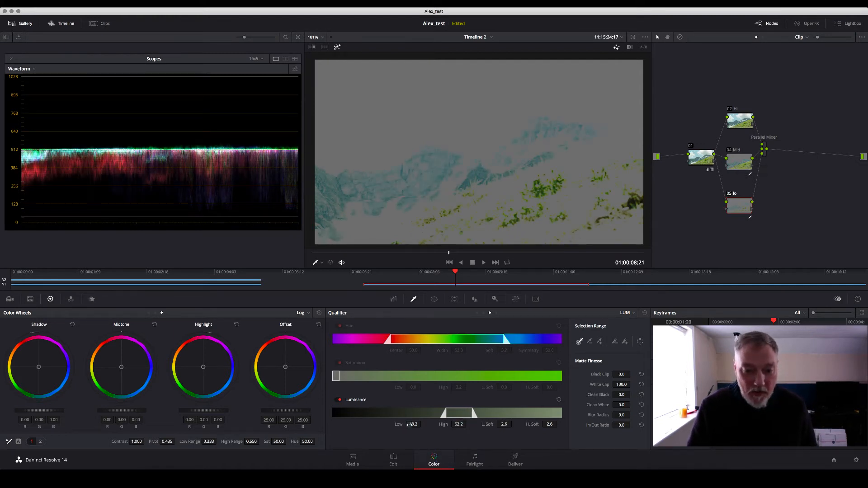
left_click_drag(411, 424, 187, 424)
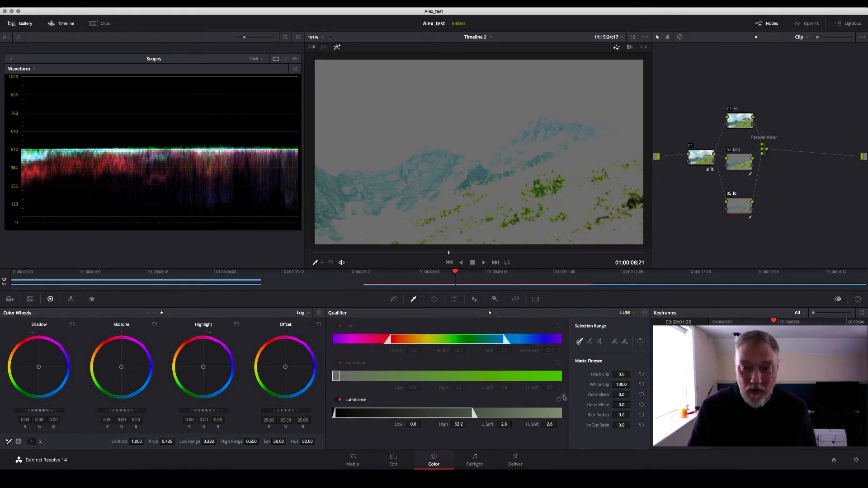
Key the Hi node by luminance only, sampling the bright cloud over the mountains
left_click(737, 128)
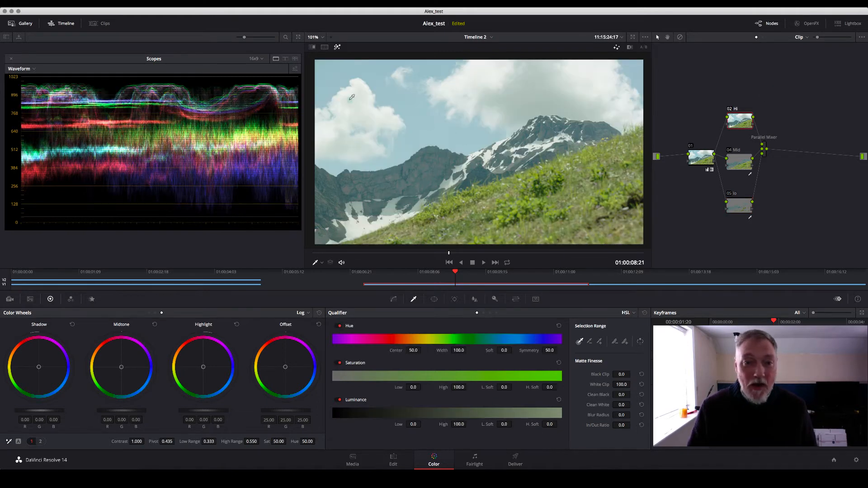
left_click(361, 86)
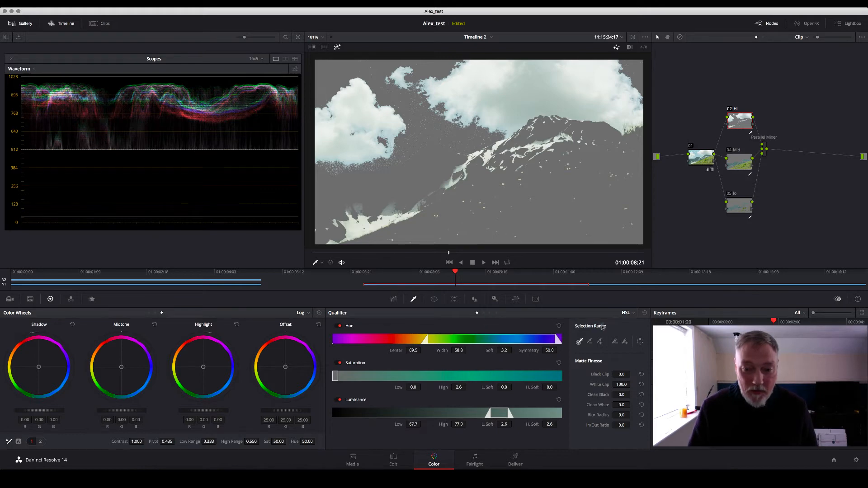
left_click(644, 313)
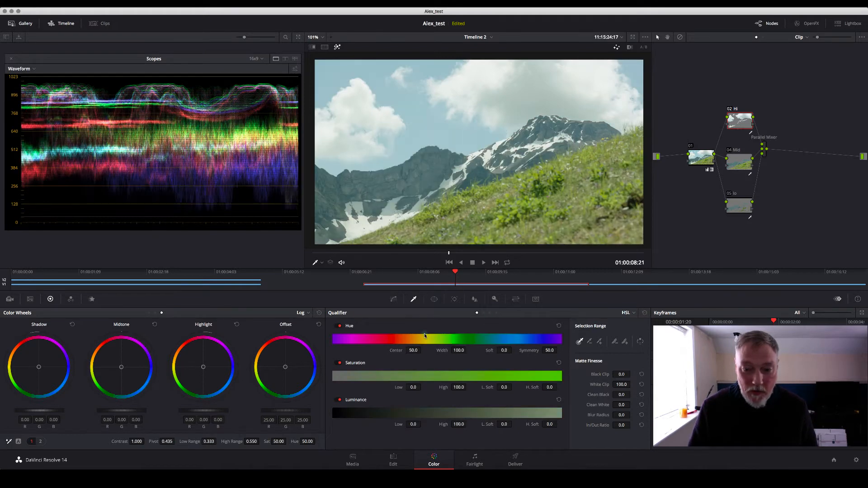
left_click(490, 313)
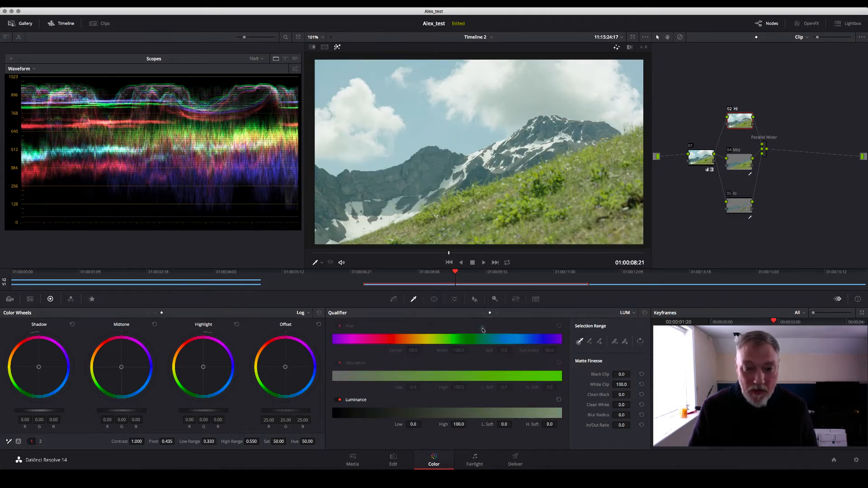
left_click(362, 88)
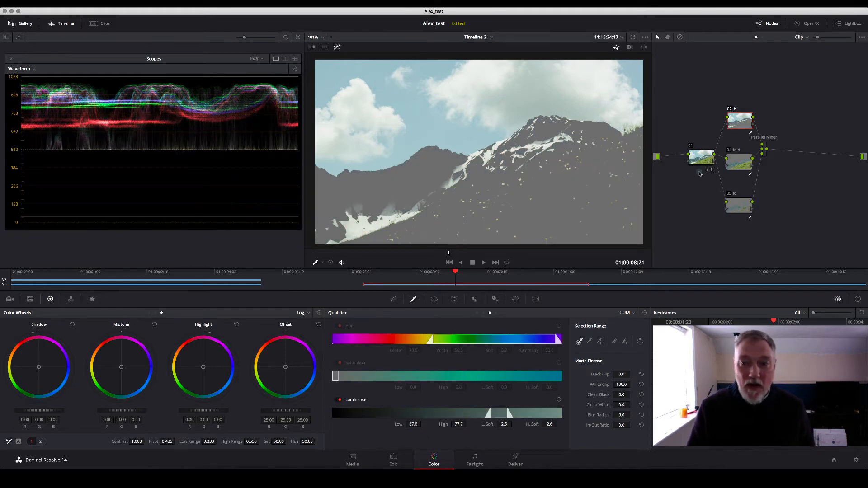
Refine the Hi node's luminance range to Low 69.7 and High 100.0, with a low softness of 4.5
left_click_drag(413, 424, 423, 424)
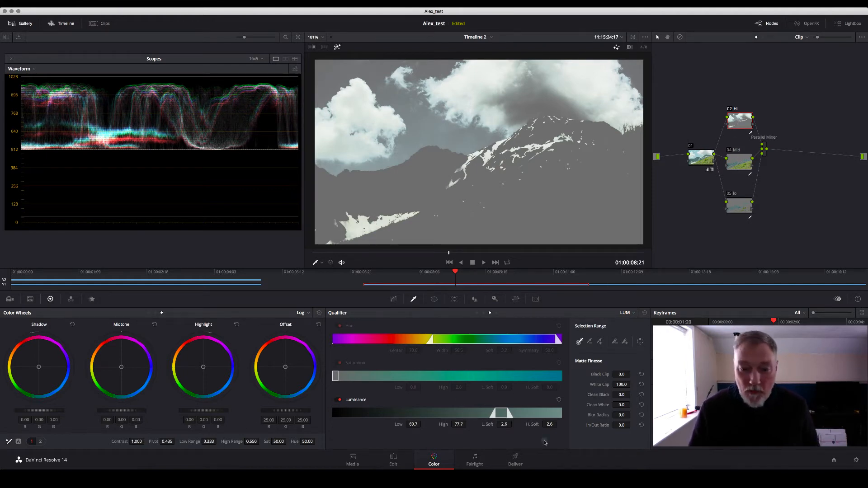
left_click_drag(504, 425, 512, 424)
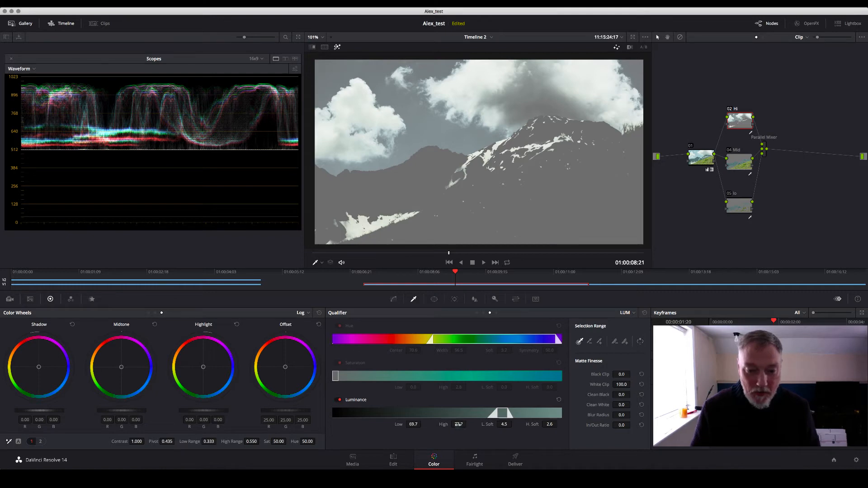
left_click_drag(459, 425, 515, 425)
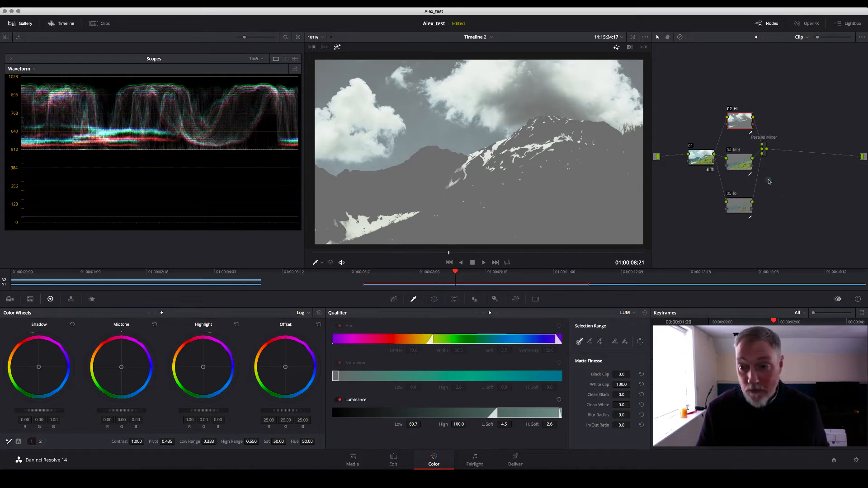
Compare the isolated tonal ranges of the Mid, Hi and lo nodes in the viewer and waveform
left_click(741, 163)
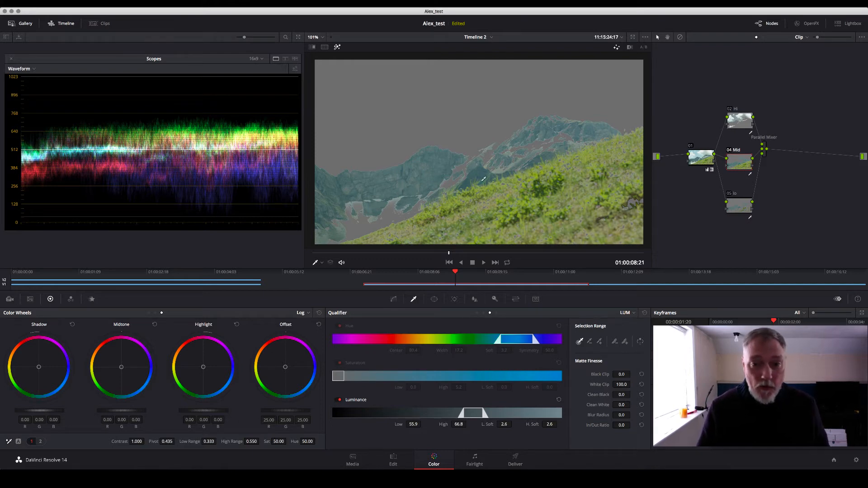
left_click(744, 117)
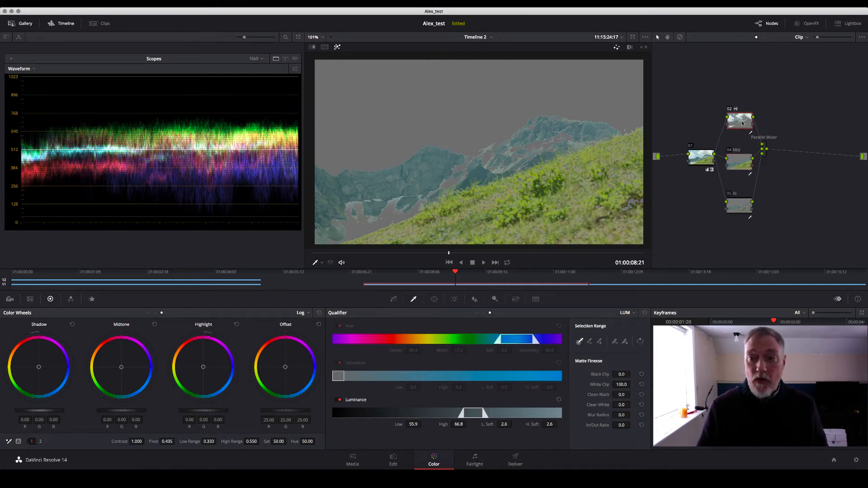
left_click(740, 164)
left_click(740, 209)
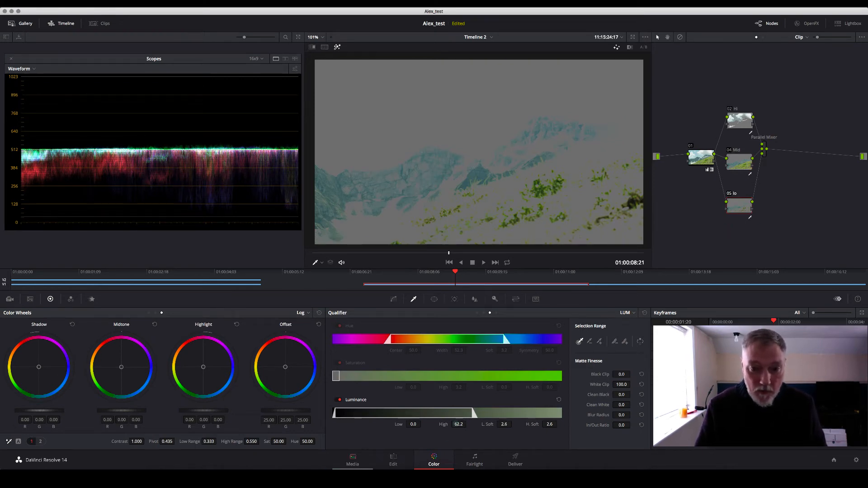
Widen the lo node's luminance key to High 63.2 with a high softness of 9.1
left_click_drag(456, 424, 459, 424)
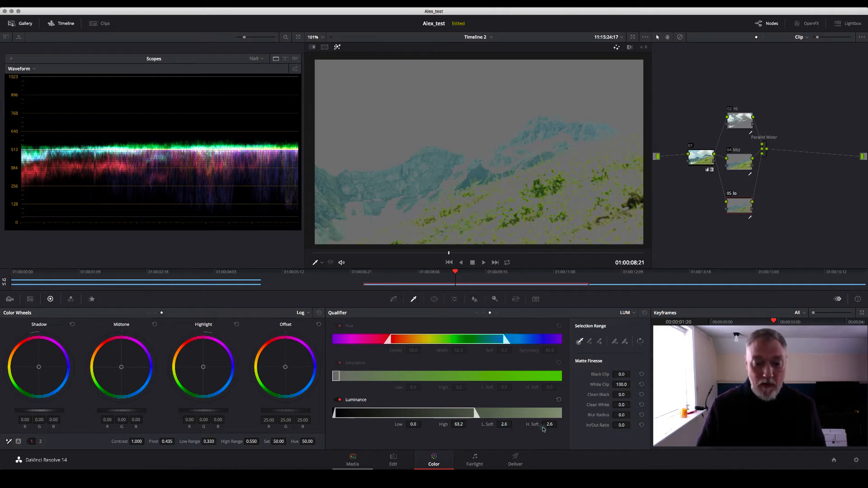
left_click_drag(549, 424, 572, 422)
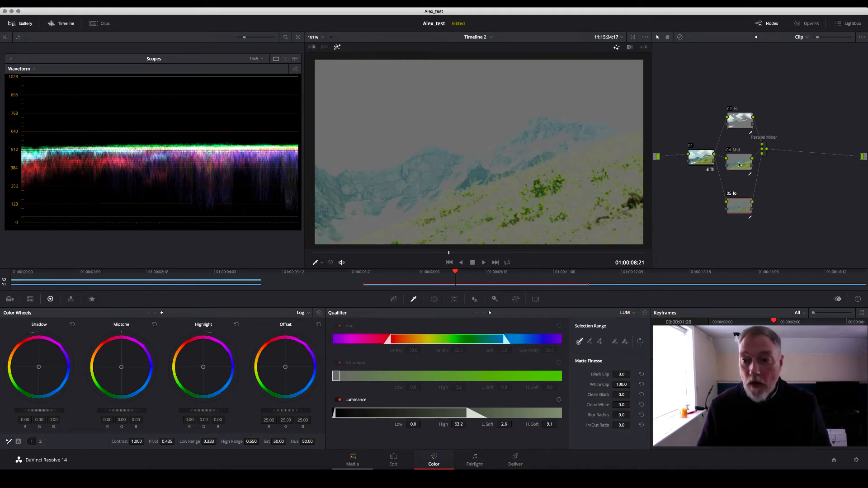
Apply the FilmConvert Pro 2.15 effect to each of the Hi, Mid and lo nodes
left_click_drag(739, 164, 736, 159)
left_click(807, 23)
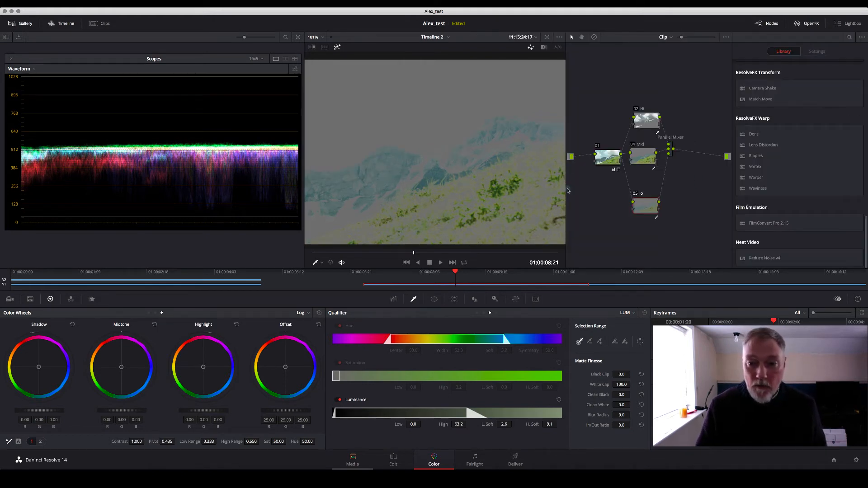
scroll(471, 189, "down", 5)
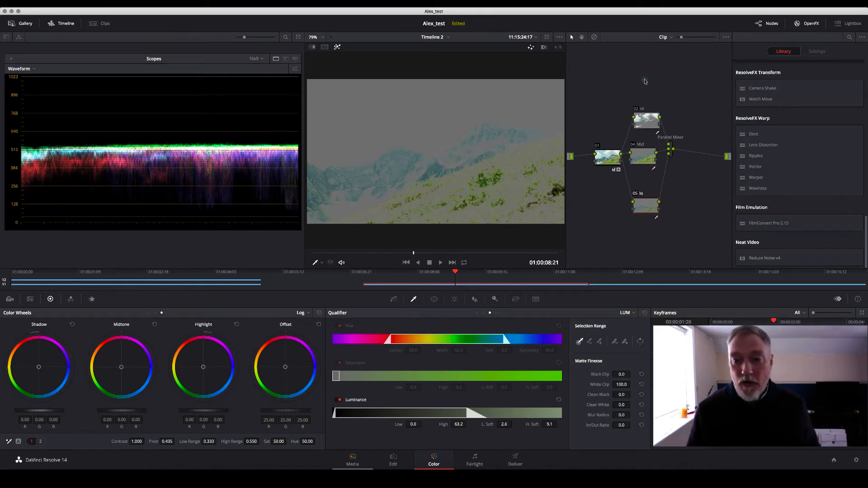
left_click_drag(647, 124, 649, 116)
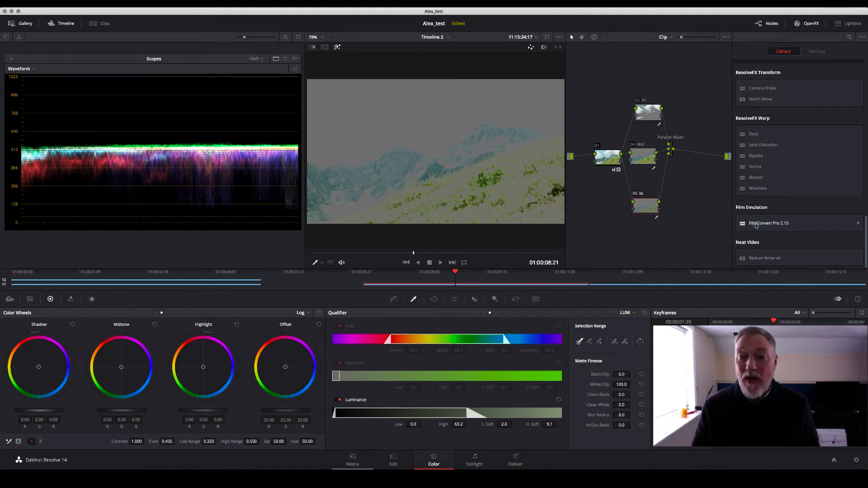
left_click_drag(755, 226, 645, 113)
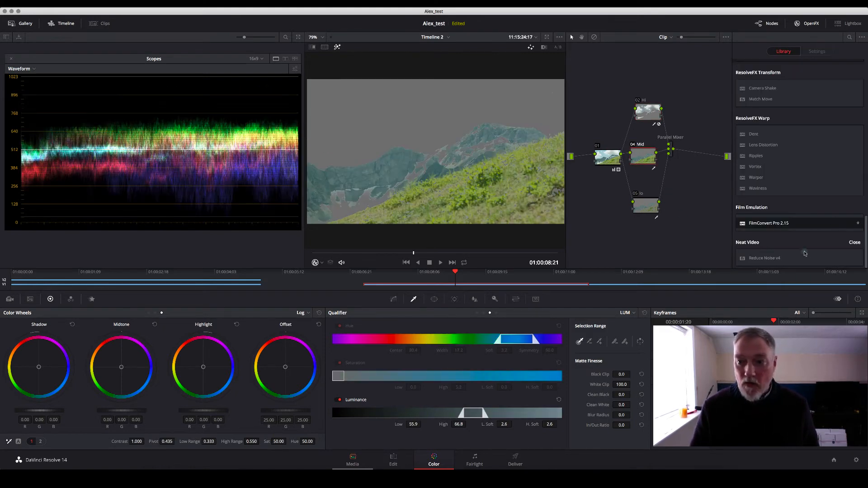
left_click_drag(768, 223, 646, 157)
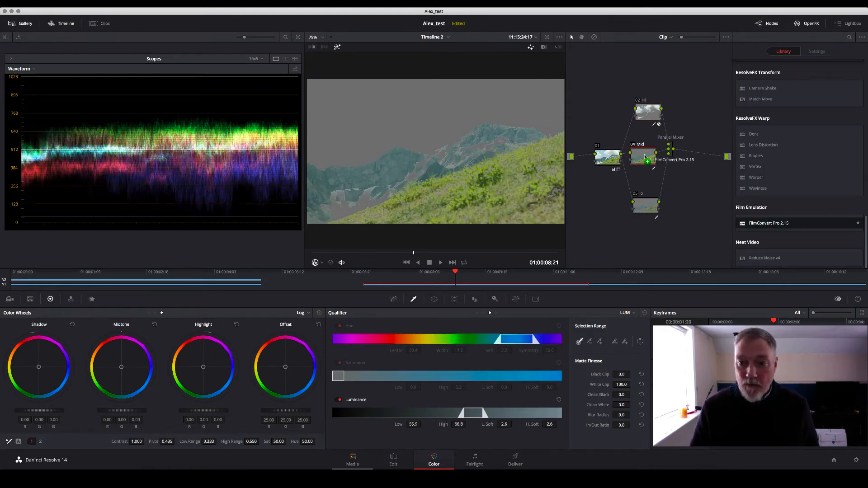
left_click(649, 206)
left_click(783, 51)
left_click_drag(804, 230, 646, 209)
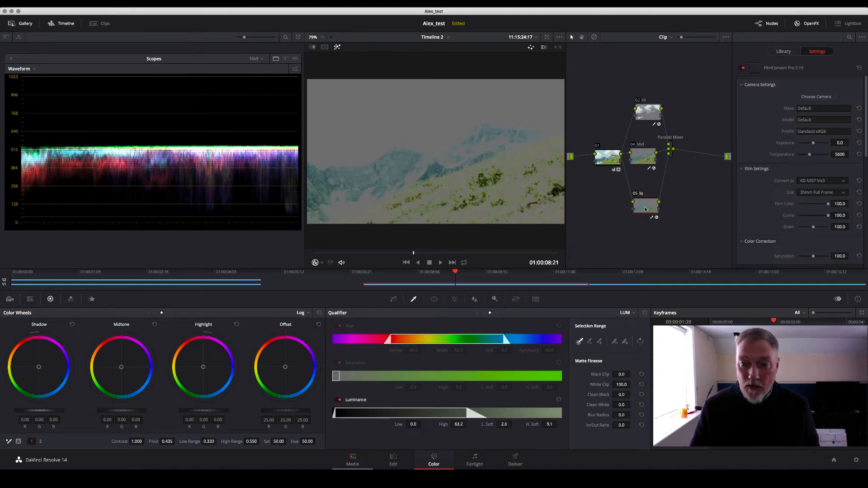
Locate the ResolveFX Film Grain effect in the effects library with the Mid node selected
left_click(642, 158)
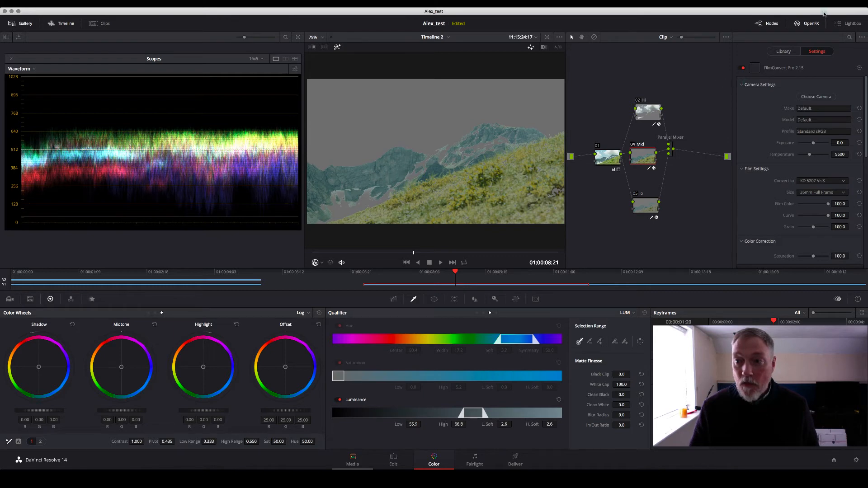
left_click(784, 51)
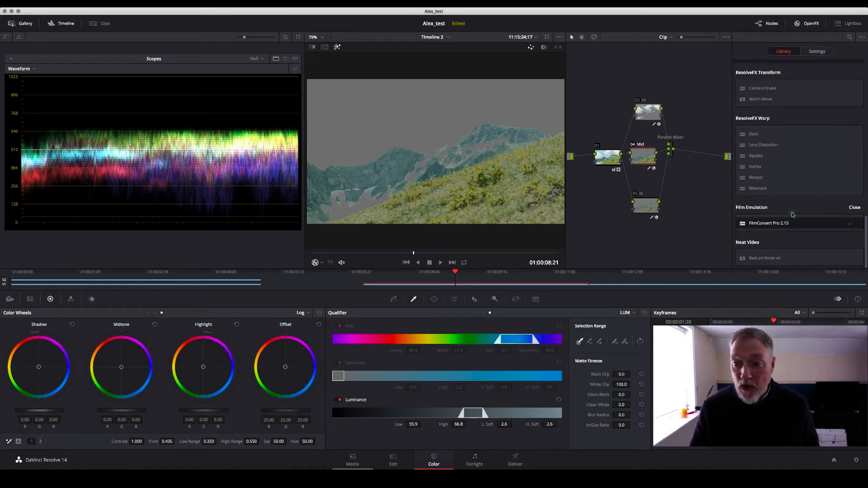
scroll(792, 215, "up", 5)
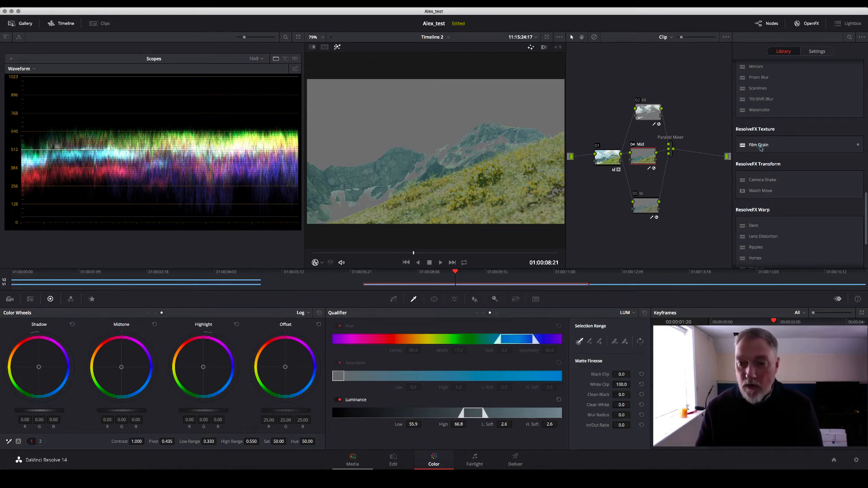
Set Film Color and Curve to 0.0 in the Mid node's FilmConvert settings, checking the grain close up on the mountain face
left_click(648, 157)
scroll(411, 178, "up", 5)
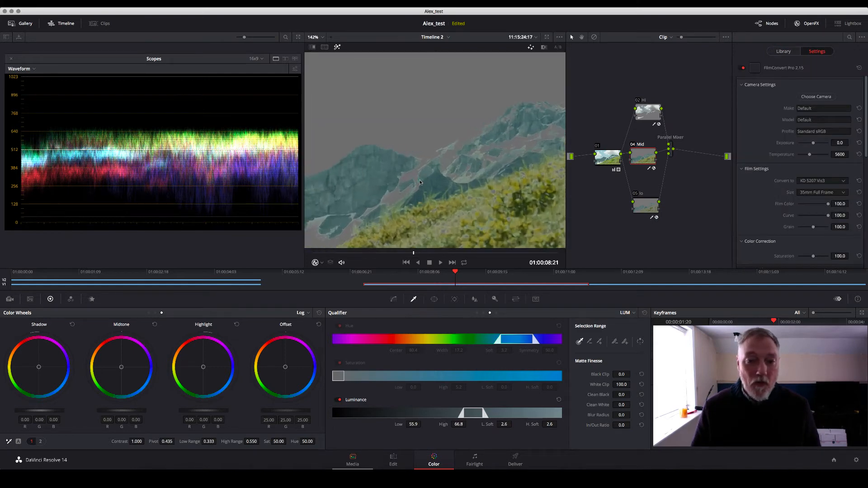
left_click_drag(412, 188, 445, 169)
scroll(437, 168, "up", 3)
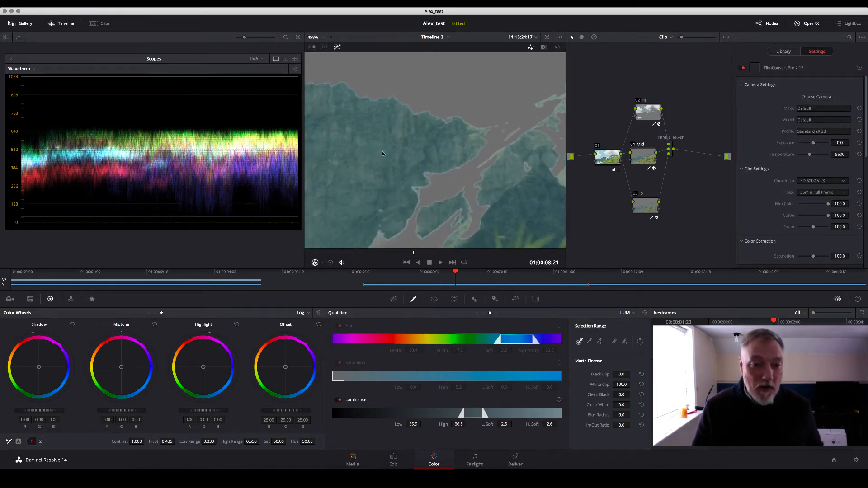
left_click_drag(381, 151, 503, 140)
key("space")
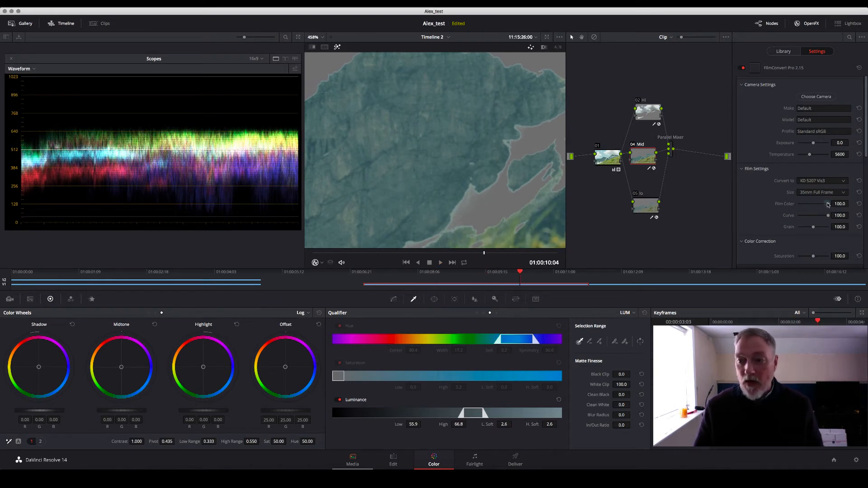
left_click_drag(828, 205, 734, 220)
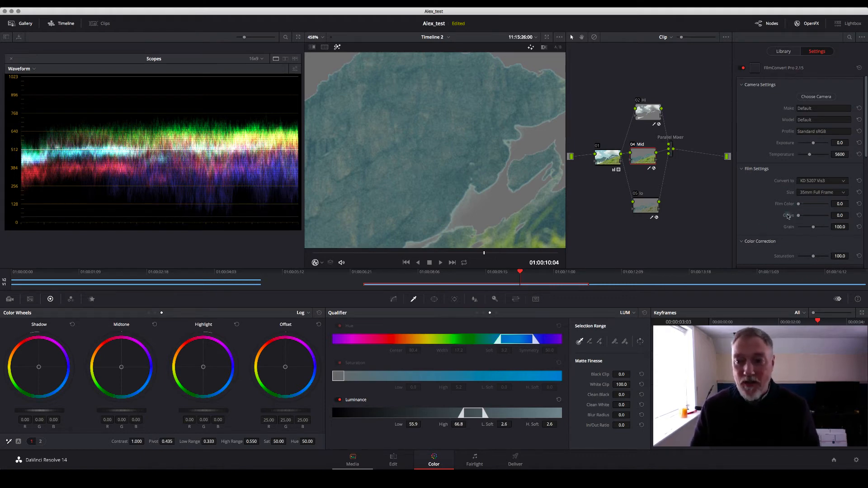
Compare Super 8 and 16mm grain on the Mid node, set its film size to Super 16, and check other frames of the clip
left_click(813, 193)
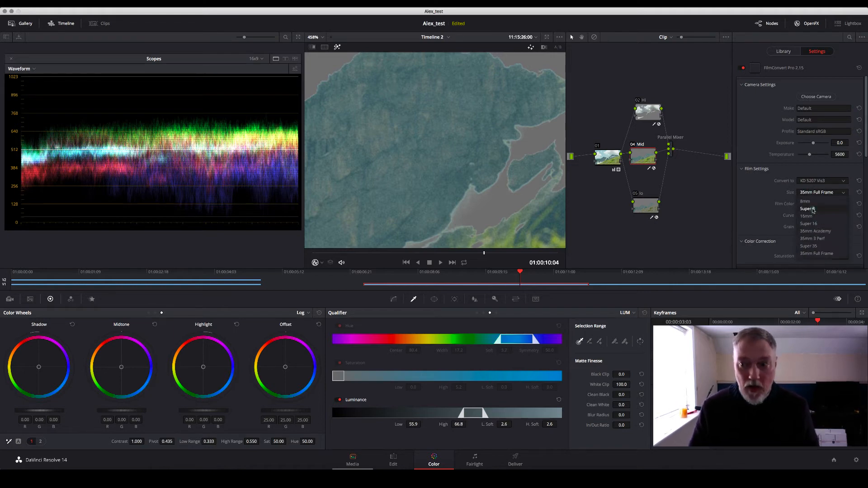
left_click(812, 209)
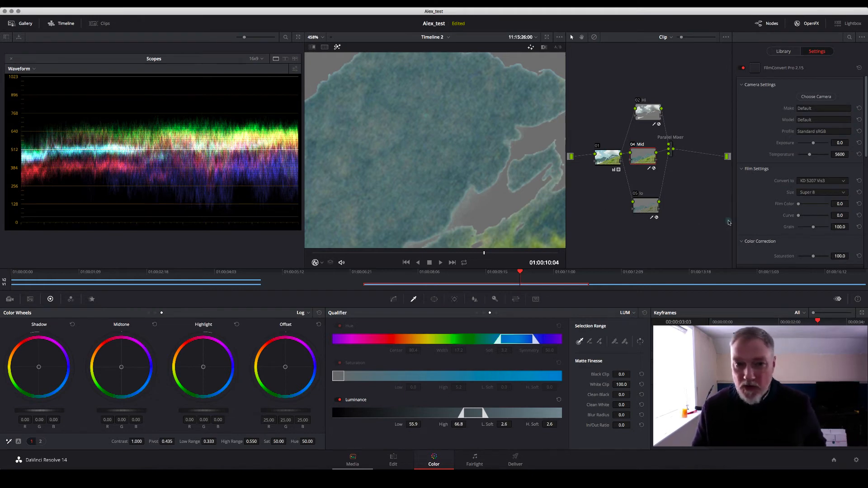
left_click(808, 194)
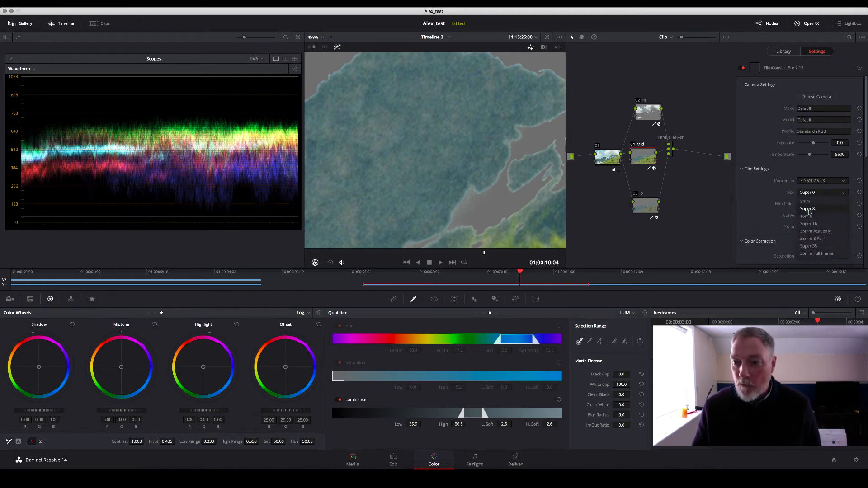
left_click(806, 216)
left_click(814, 194)
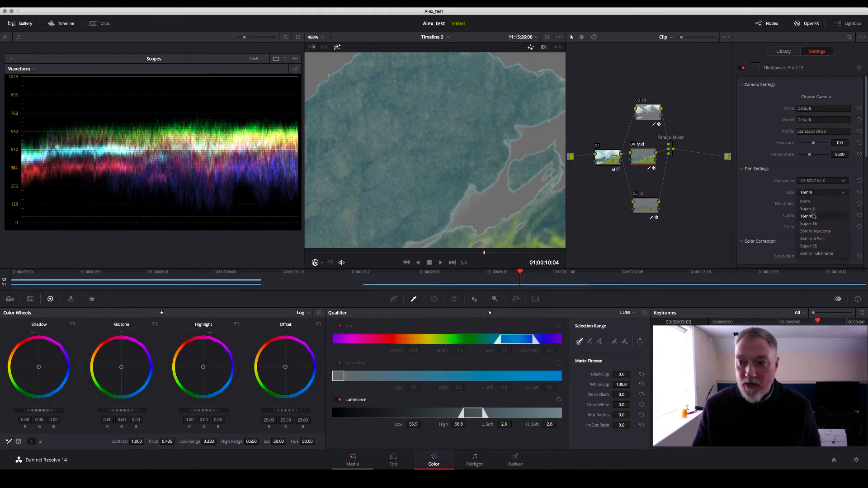
left_click(810, 223)
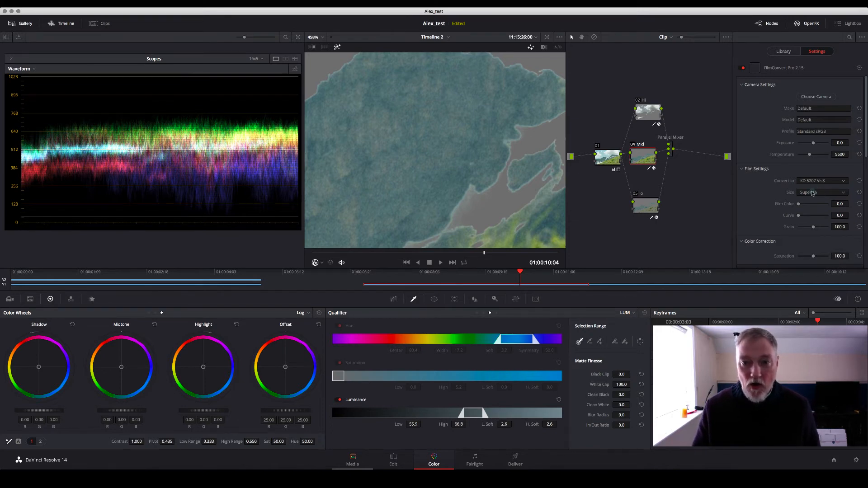
left_click(408, 254)
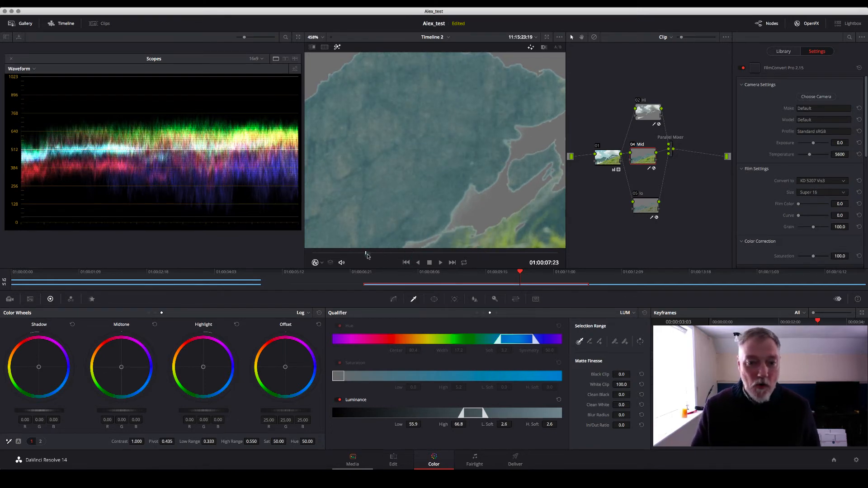
left_click_drag(419, 254, 447, 254)
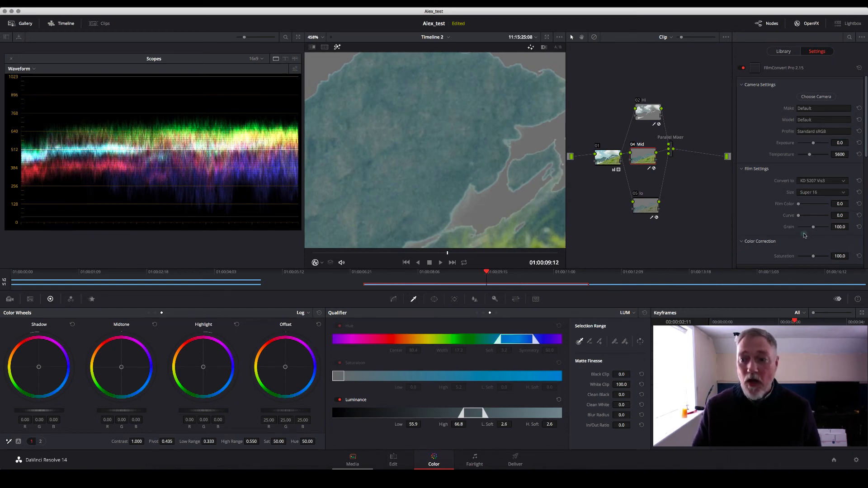
Set the Hi node's FilmConvert Film Color and Curve to 0.0 and its film size to Super 35, inspecting the grain in the sky
left_click(644, 121)
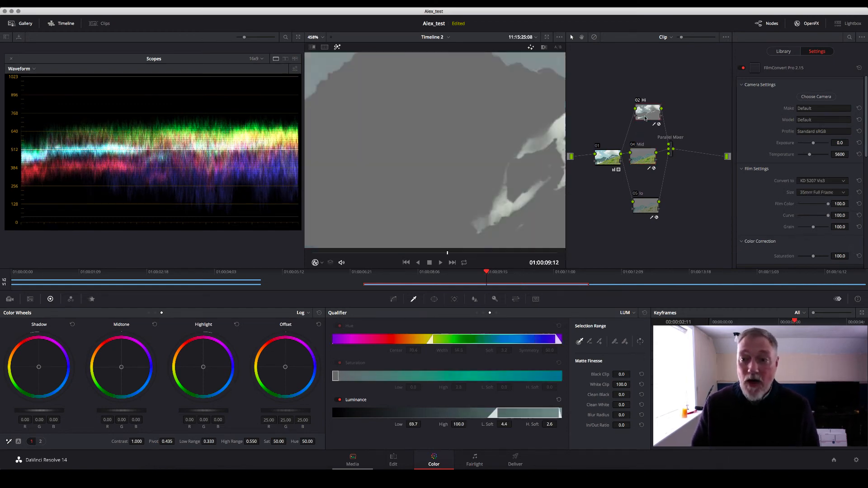
left_click_drag(829, 204, 798, 216)
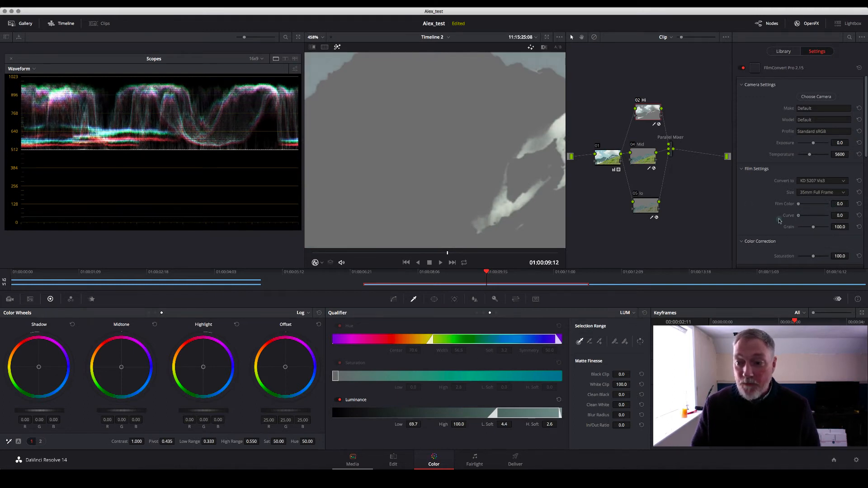
left_click(834, 195)
left_click(816, 246)
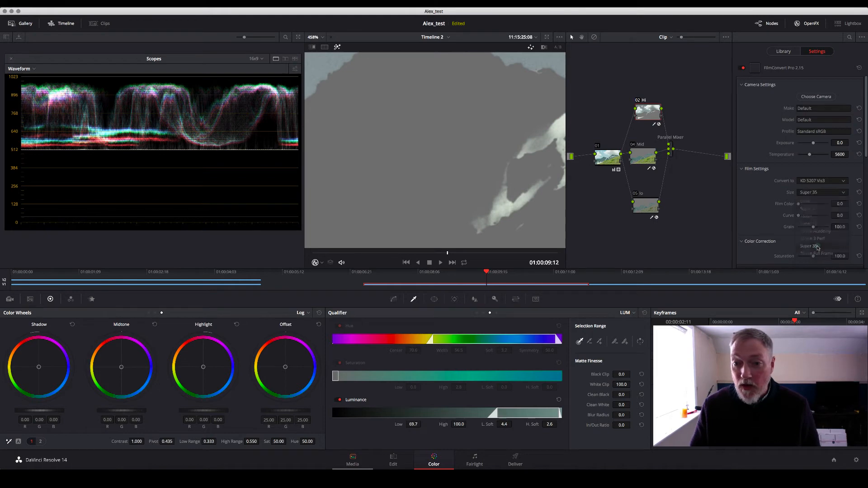
left_click_drag(489, 89, 463, 138)
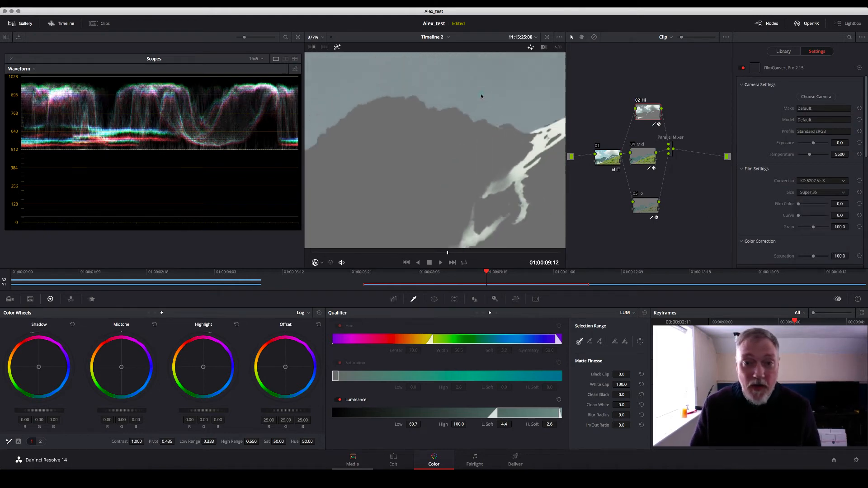
scroll(486, 81, "up", 2)
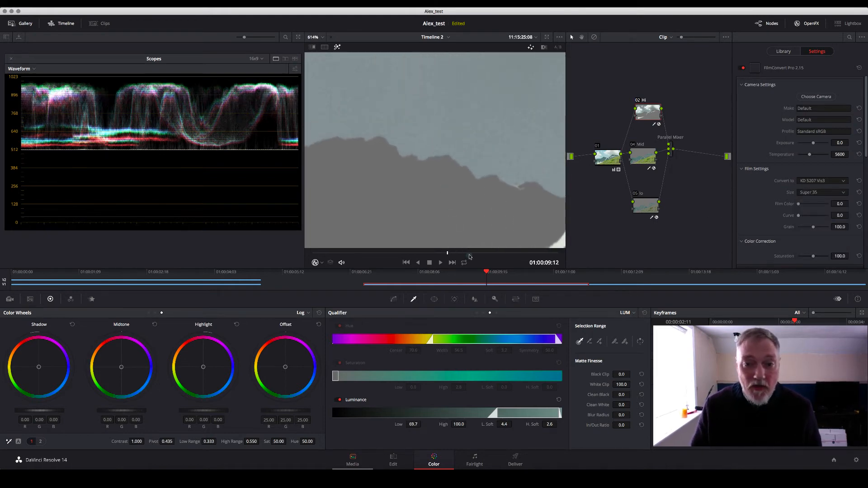
Set Film Color and Curve to 0.0 in the lo node's FilmConvert settings and view its rock detail close up
left_click(651, 156)
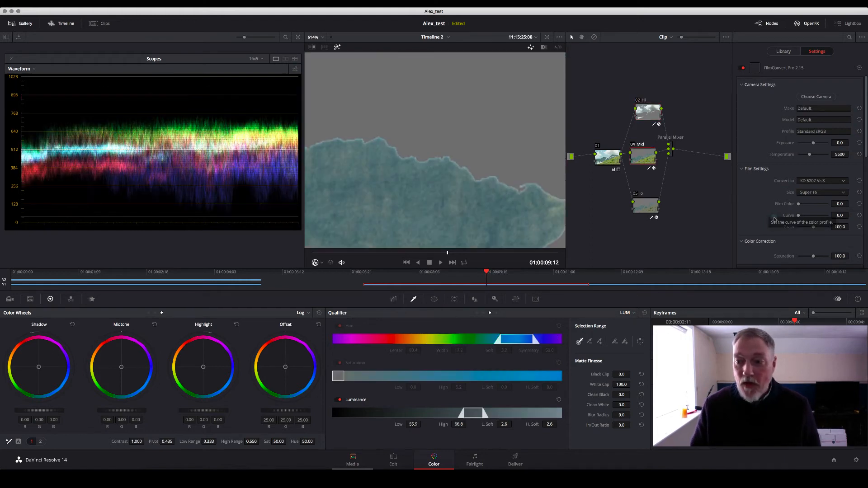
left_click(642, 207)
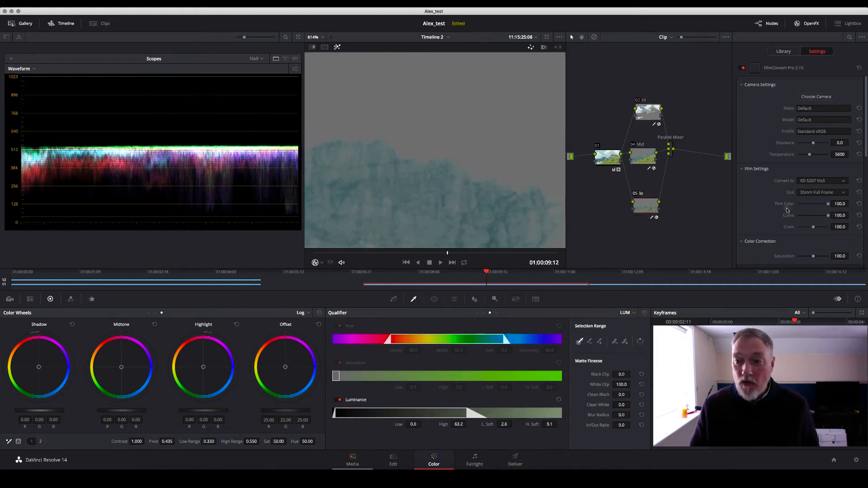
left_click(799, 203)
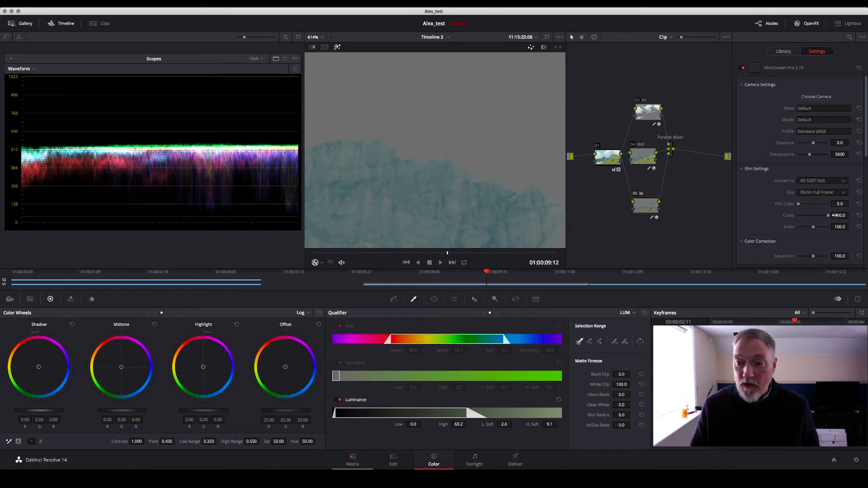
left_click_drag(827, 217, 772, 215)
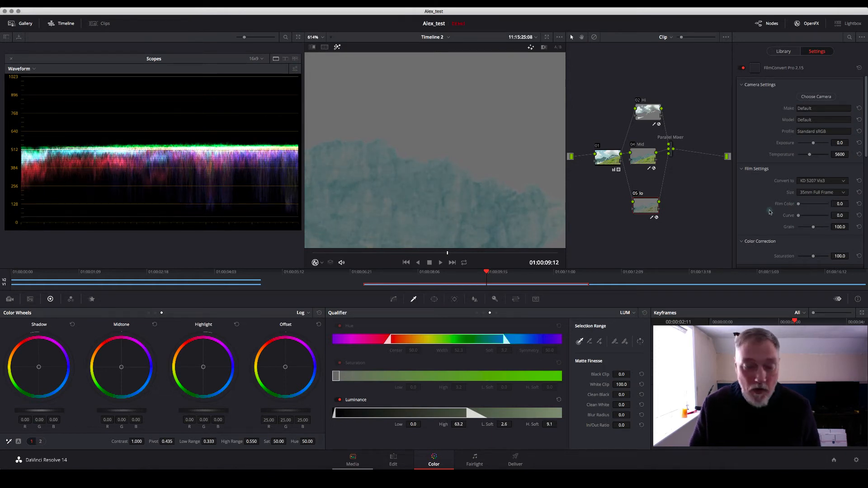
left_click_drag(476, 210, 460, 107)
left_click_drag(473, 226, 452, 167)
Try the Super 16 film size on the lo node and settle on Super 35
left_click(835, 193)
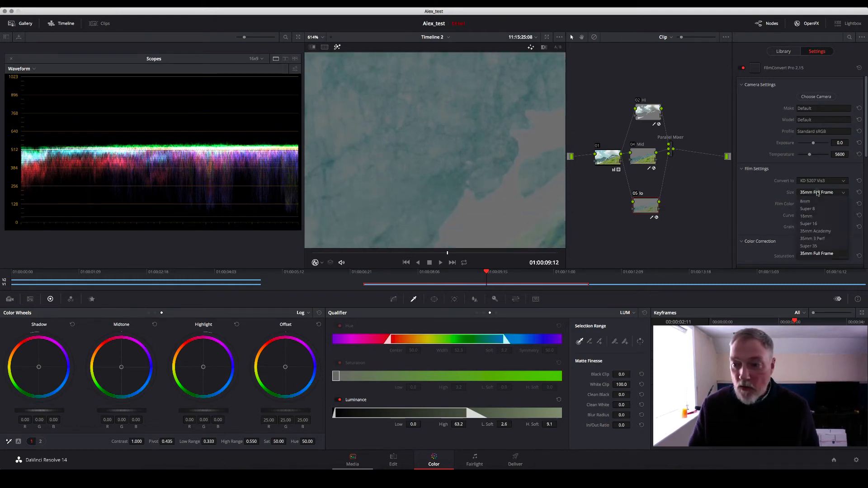
left_click(817, 225)
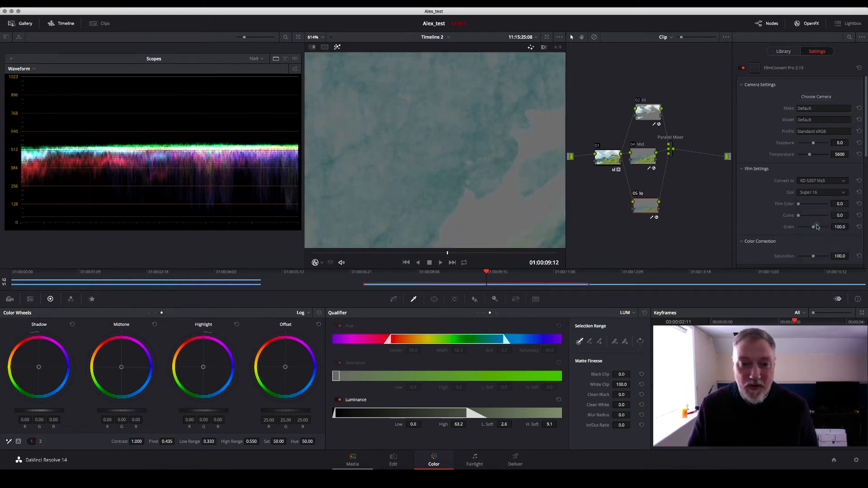
left_click(818, 192)
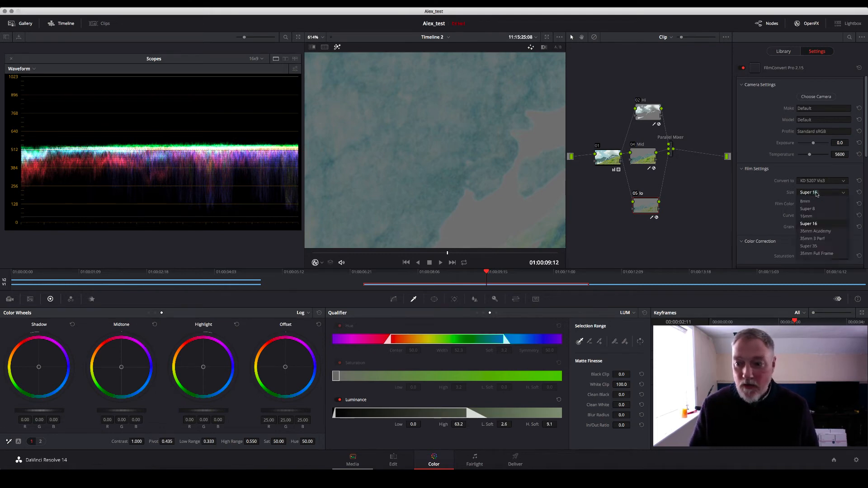
left_click(812, 247)
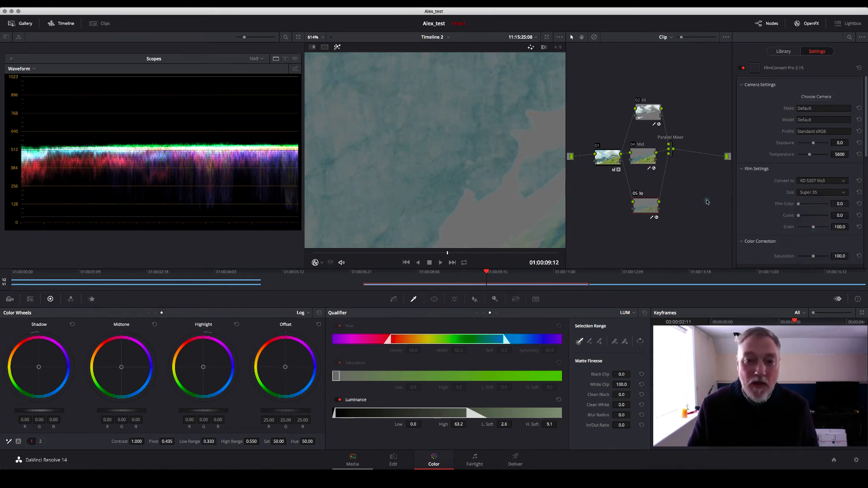
Set the Mid node's qualifier Blur Radius to 15.7 and its luminance L. Soft and H. Soft to 5.5
left_click(648, 162)
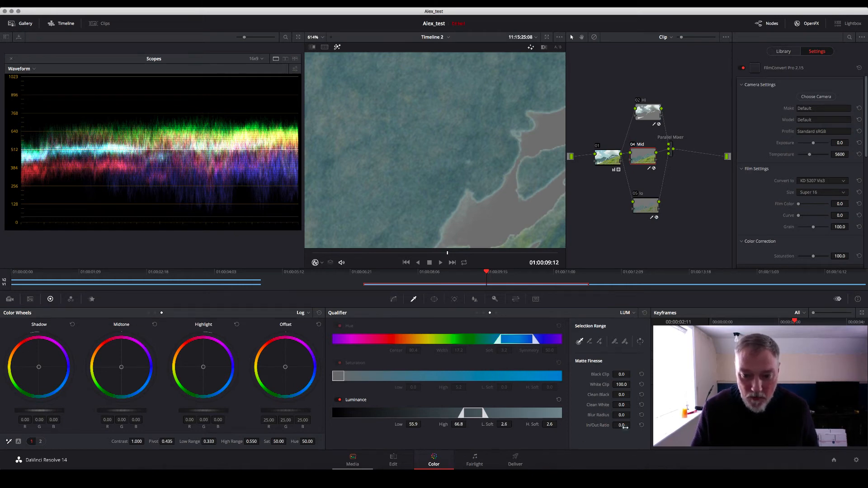
left_click_drag(633, 415, 637, 415)
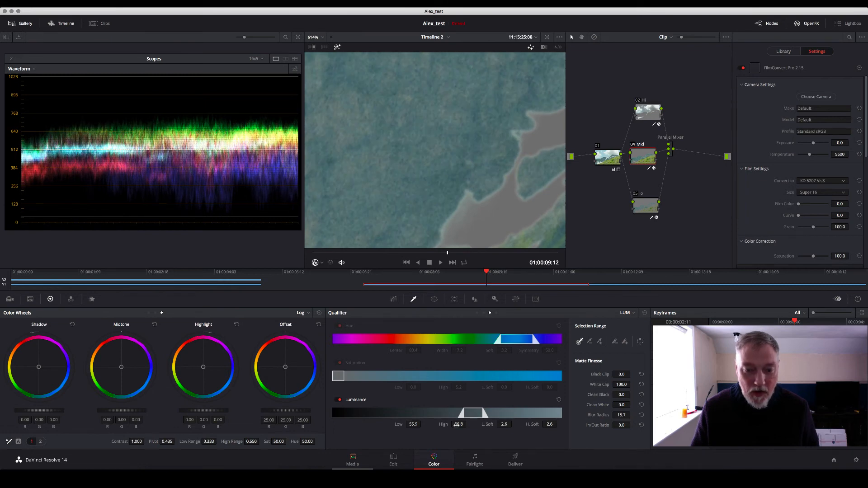
left_click_drag(513, 424, 559, 424)
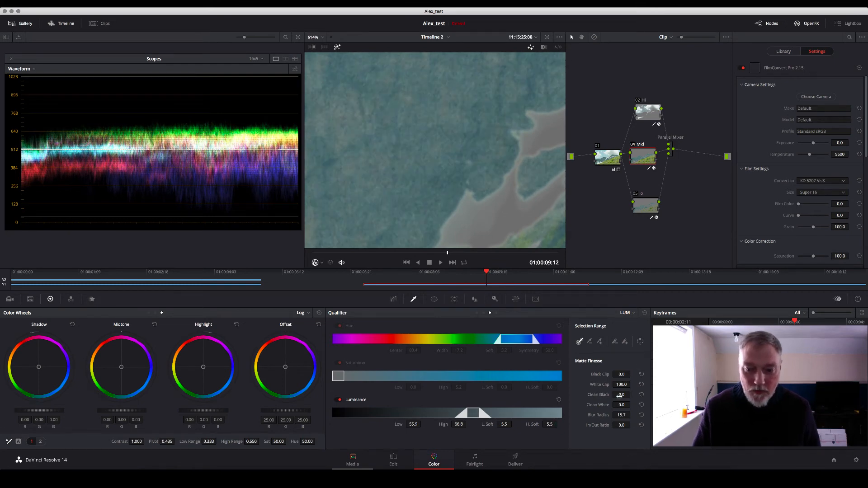
Refine the Mid matte with Clean Black 2.9, Blur Radius 15.9 and In/Out Ratio 10.5, and turn off the highlighted key view
left_click_drag(620, 395, 626, 395)
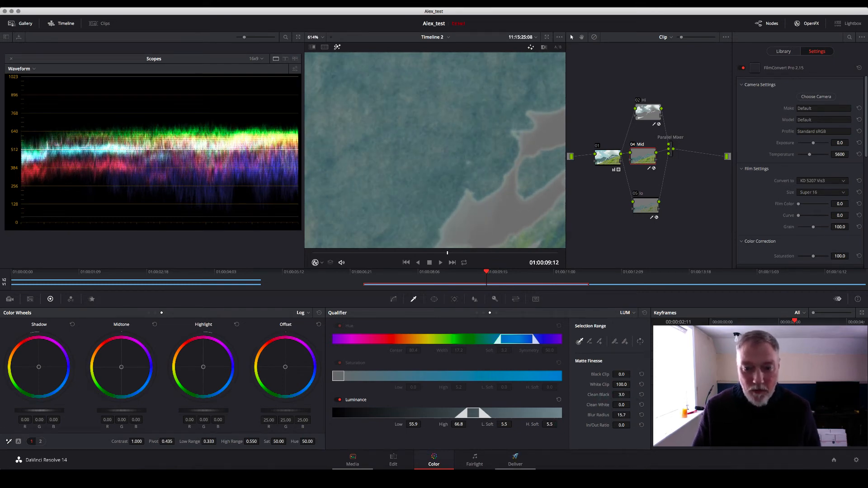
mouse_move(622, 425)
left_mouse_down()
mouse_move(636, 425)
mouse_move(628, 415)
left_mouse_up()
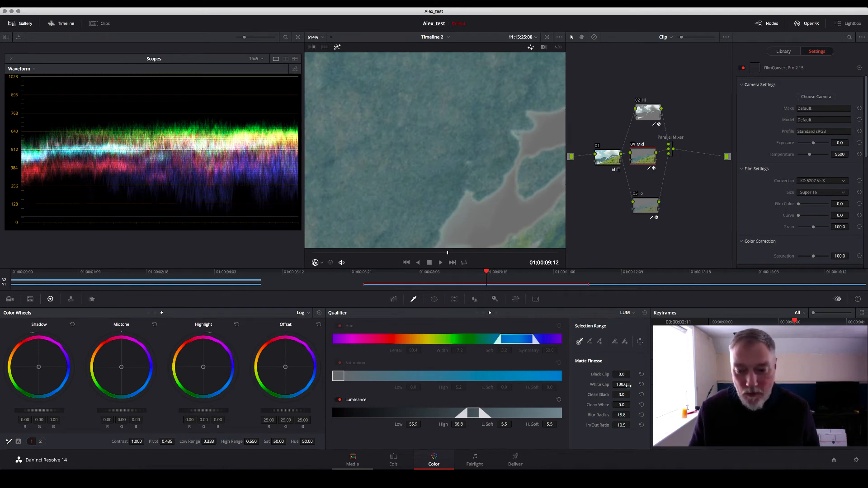
scroll(444, 154, "down", 5)
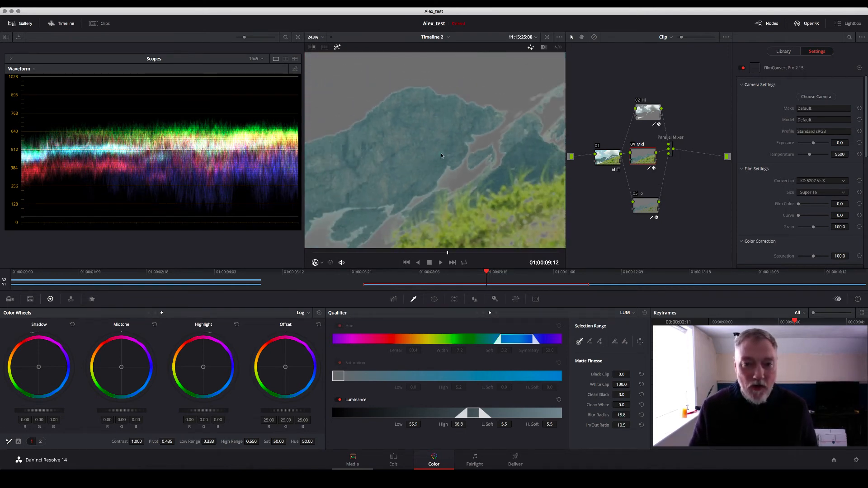
scroll(438, 152, "down", 4)
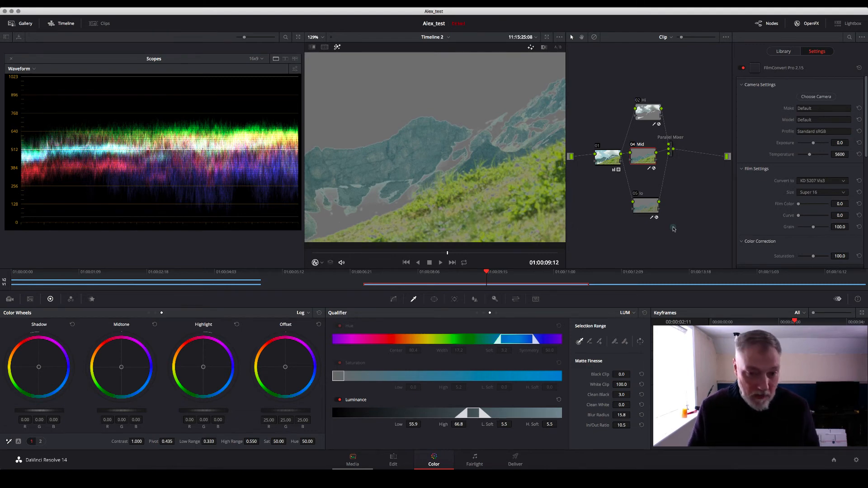
key("shift+h")
scroll(435, 174, "down", 2)
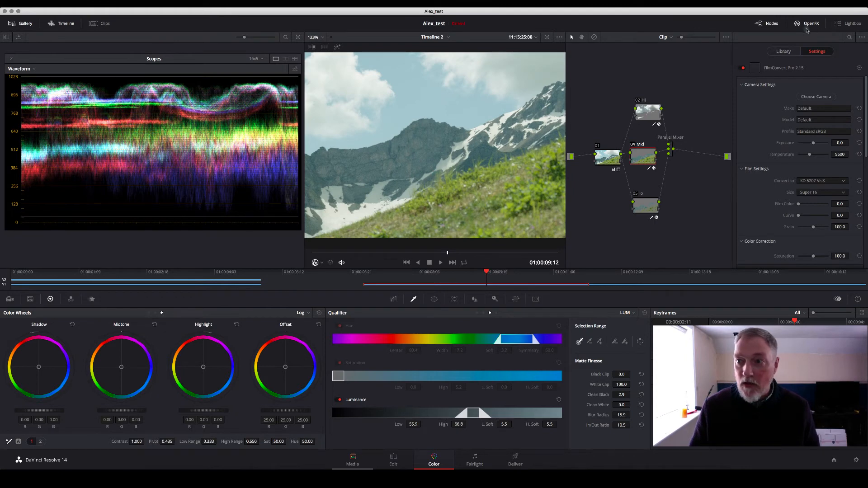
Hide the effect settings, enlarge the viewer and play the mountain shot to review the blended grain
left_click(805, 25)
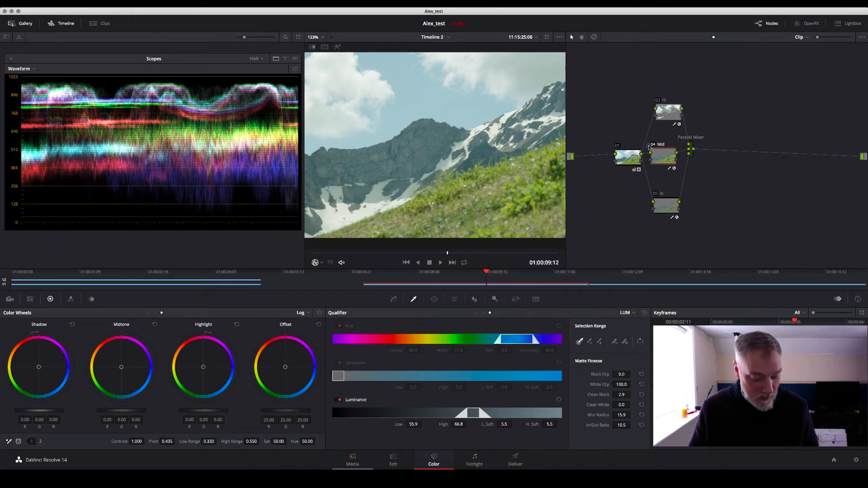
key("alt+f")
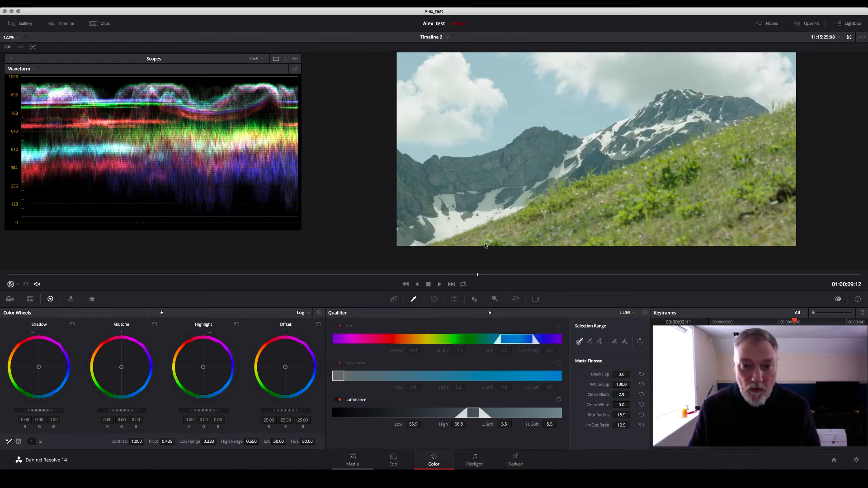
key("space")
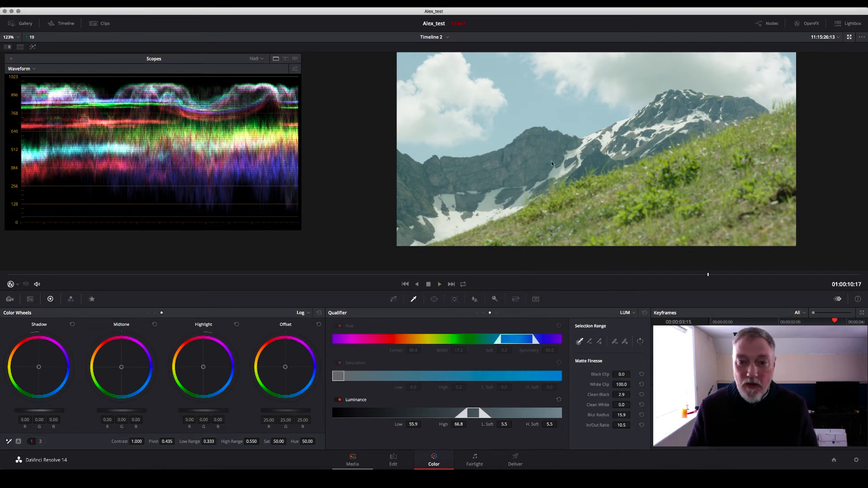
scroll(548, 161, "down", 5)
scroll(548, 161, "up", 6)
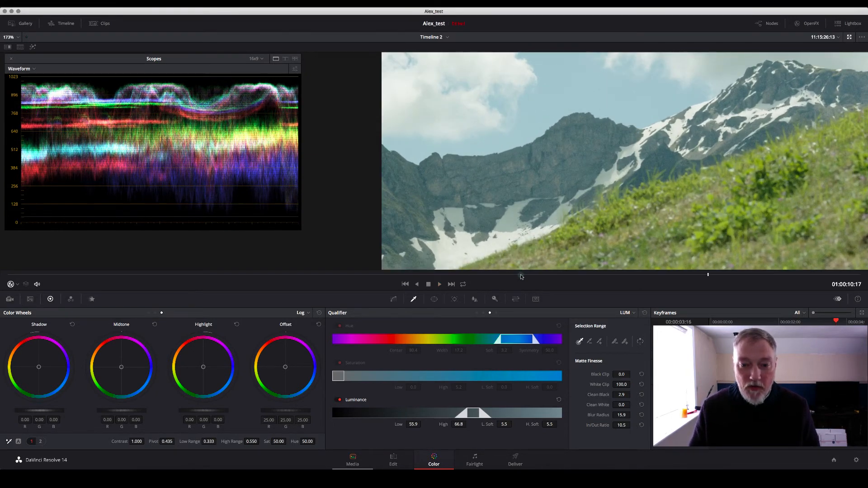
Replay the mountain shot from near its start and stop partway to view the rock face close up
left_click_drag(521, 276, 112, 286)
scroll(599, 169, "up", 2)
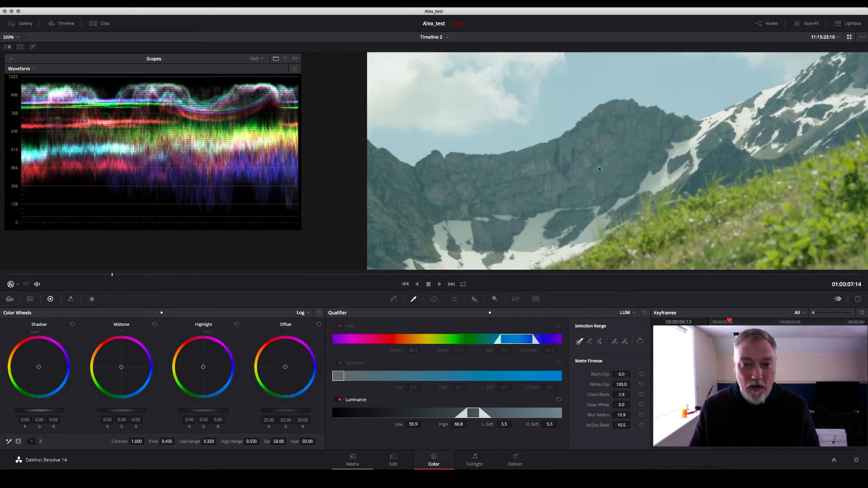
scroll(554, 186, "down", 1)
key("space")
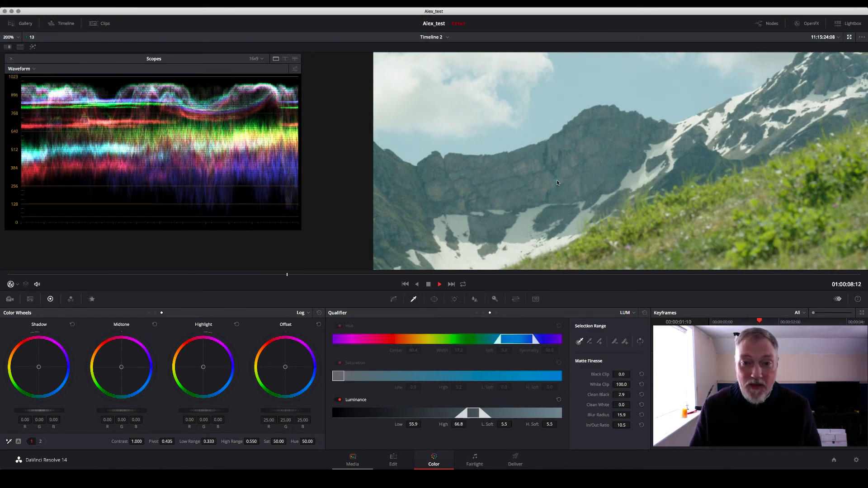
key("space")
scroll(563, 162, "up", 5)
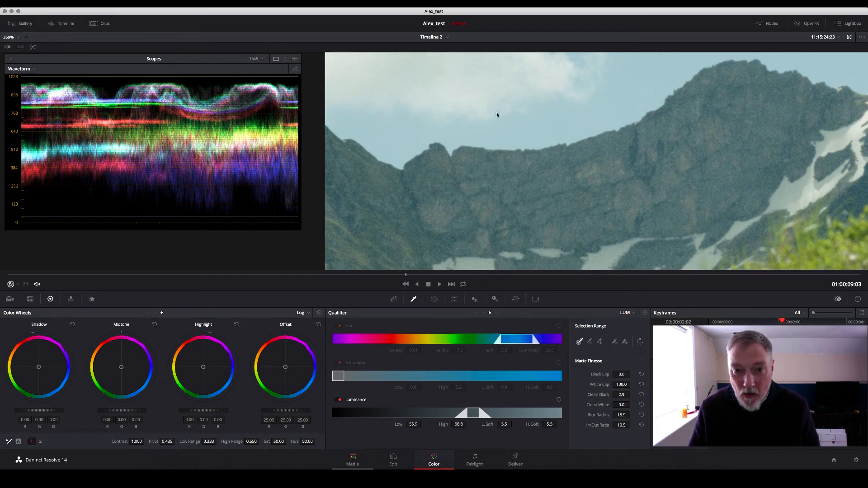
Examine the grain in the clouds, sky and rock face close up, both on a still frame and during playback
left_click_drag(454, 71, 482, 129)
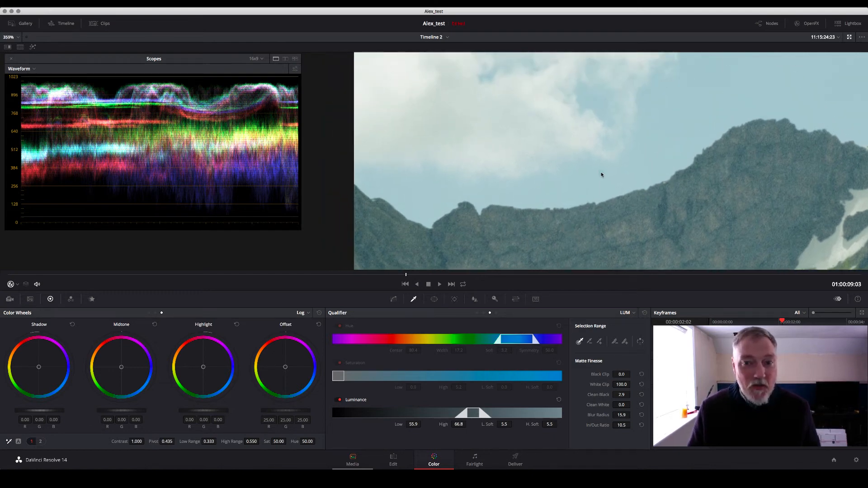
left_click_drag(601, 175, 518, 118)
left_click_drag(429, 85, 405, 118)
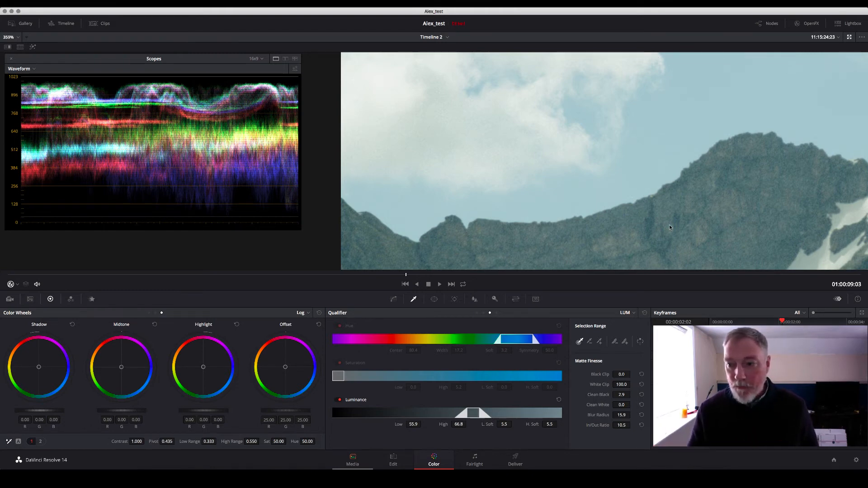
left_click_drag(585, 209, 481, 214)
left_click_drag(710, 199, 640, 202)
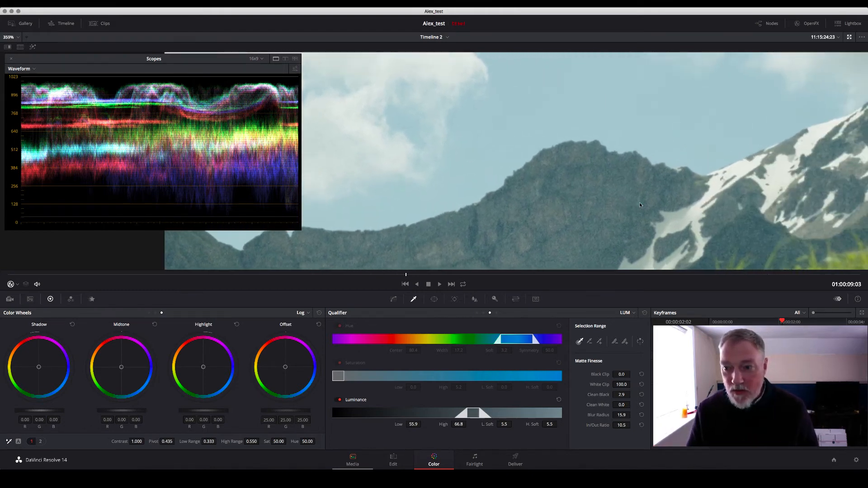
scroll(641, 201, "down", 3)
scroll(706, 210, "up", 4)
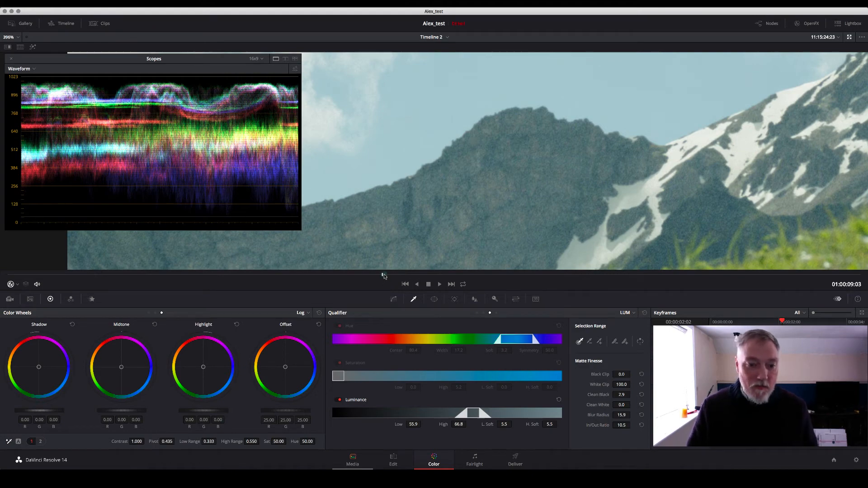
left_click(239, 274)
key("space")
key("space")
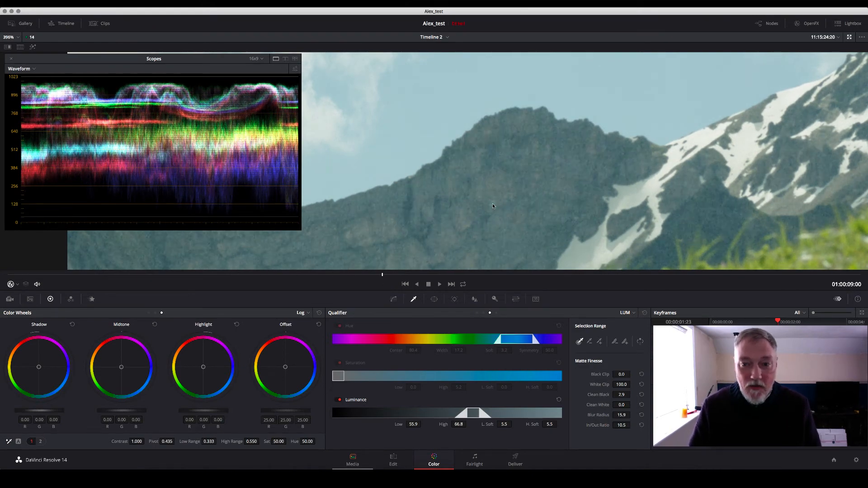
Play the mountain shot several times with the whole frame in view to judge its overall grain
scroll(492, 203, "down", 6)
scroll(471, 187, "down", 3)
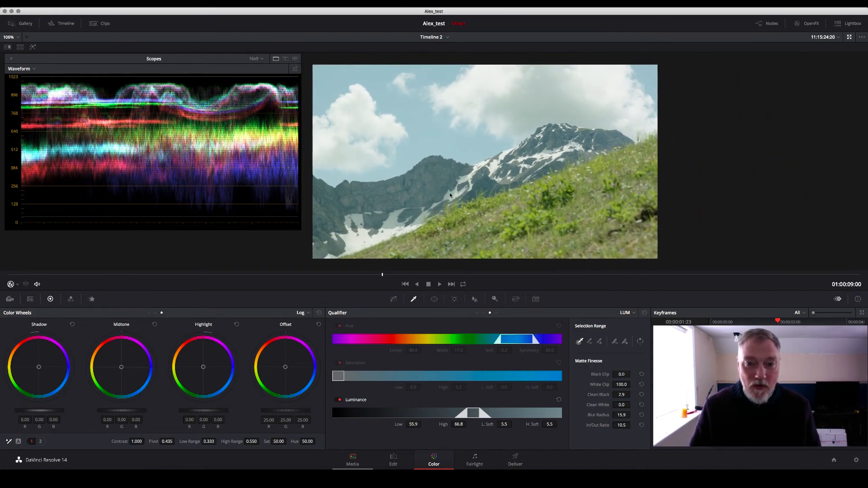
key("space")
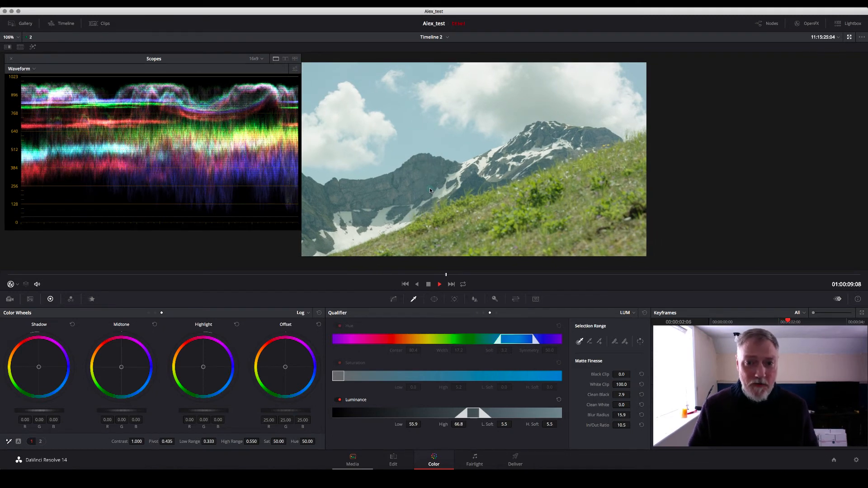
key("space")
left_click_drag(394, 274, 128, 274)
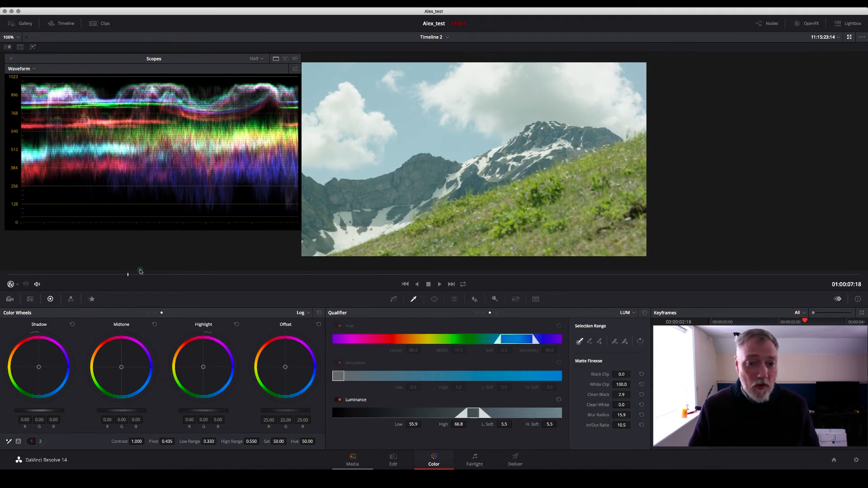
key("space")
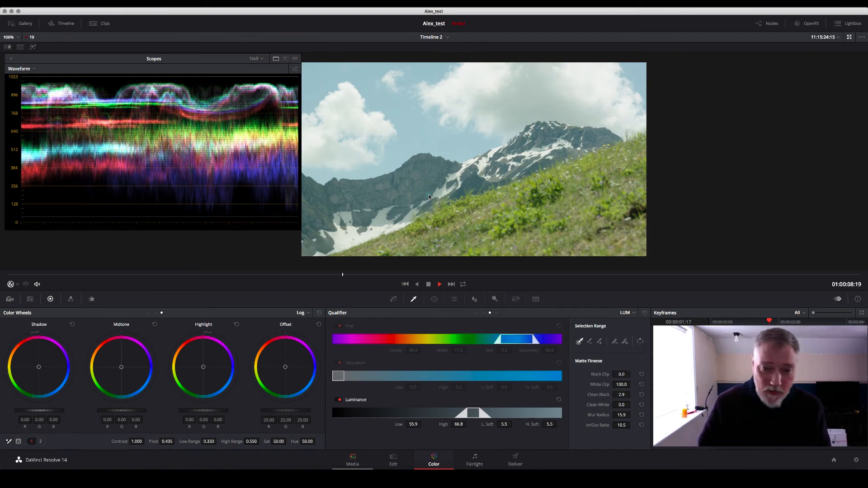
key("space")
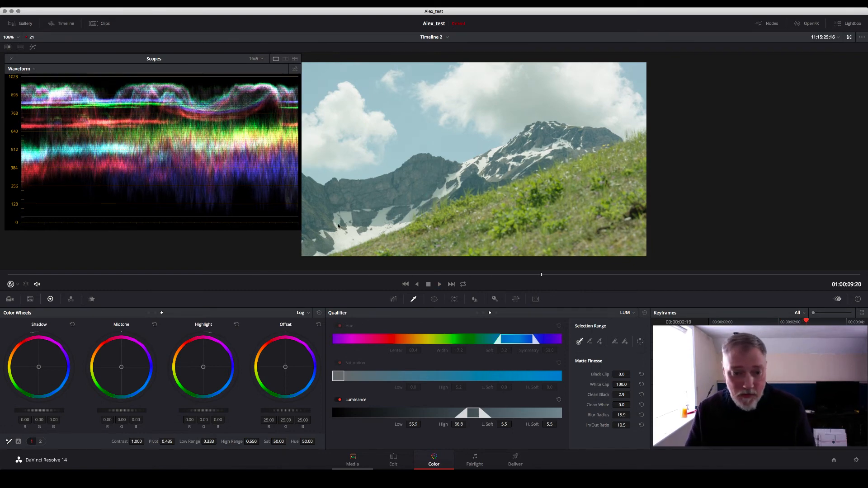
left_click(109, 274)
key("space")
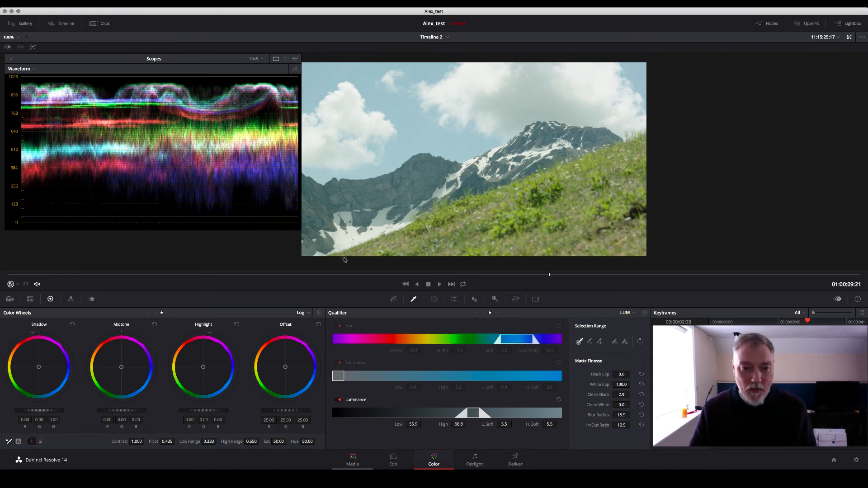
Scrub through the mountain shot and play on into the following cow shot
left_click(295, 275)
left_click_drag(291, 283, 290, 283)
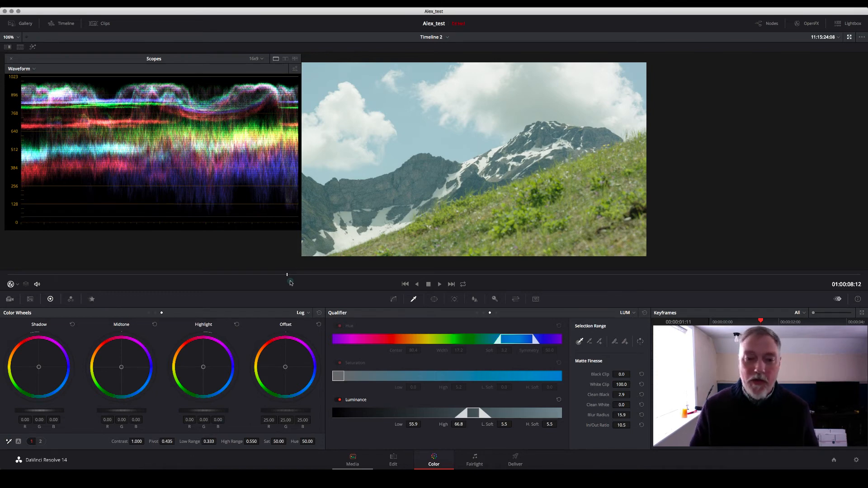
left_click_drag(260, 274, 231, 274)
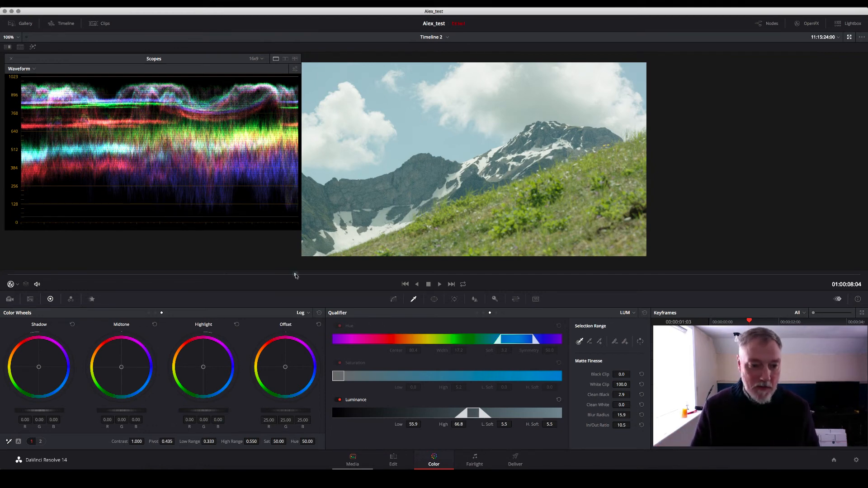
left_click_drag(295, 275, 675, 279)
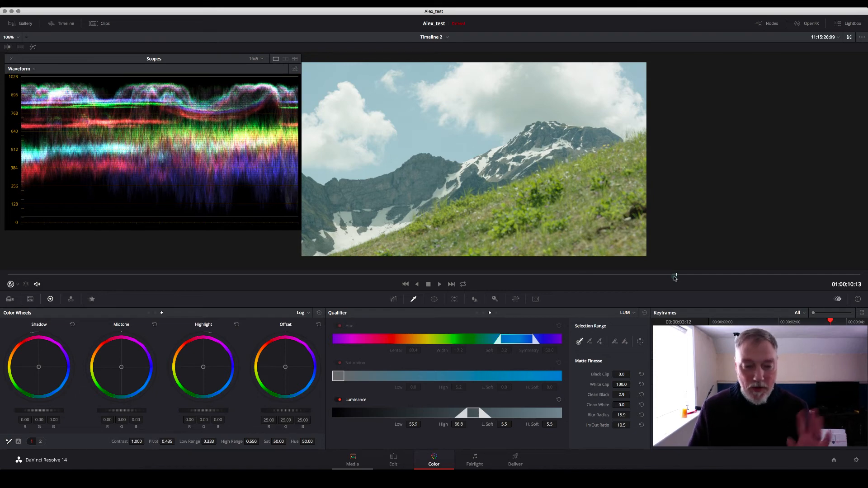
key("space")
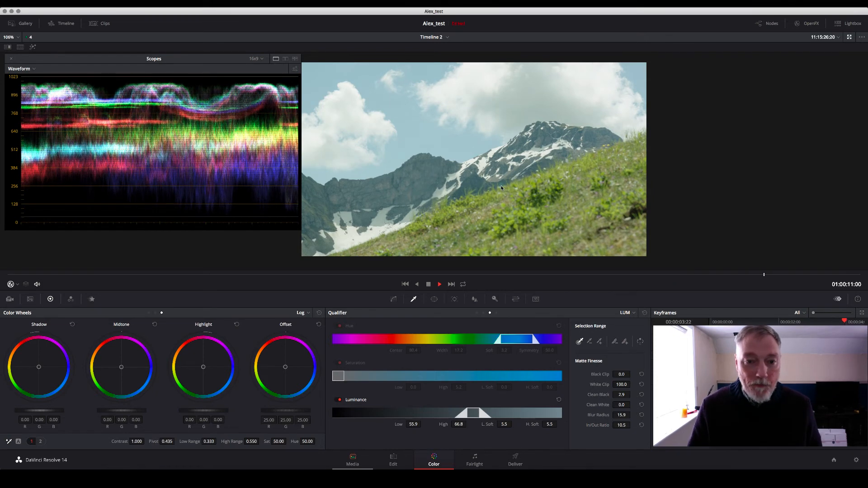
key("space")
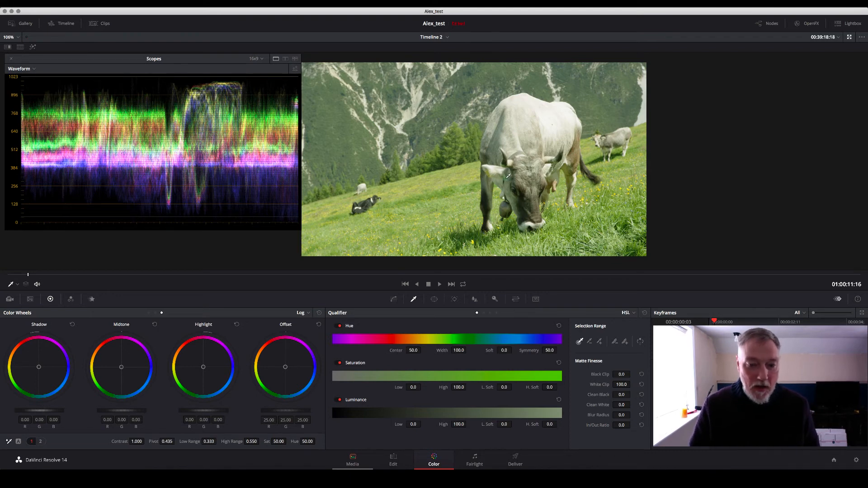
Restore the normal viewer layout, copy the mountain shot's node grade onto the cow shot and view the result close up
key("alt+f")
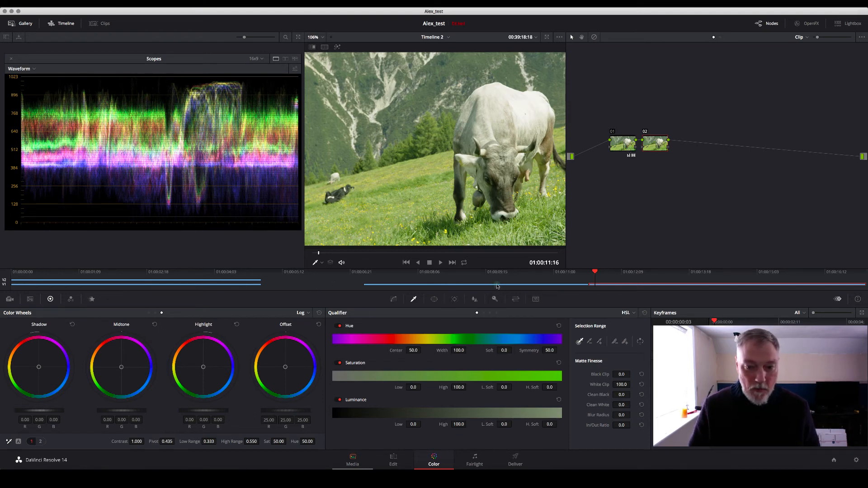
left_click(101, 23)
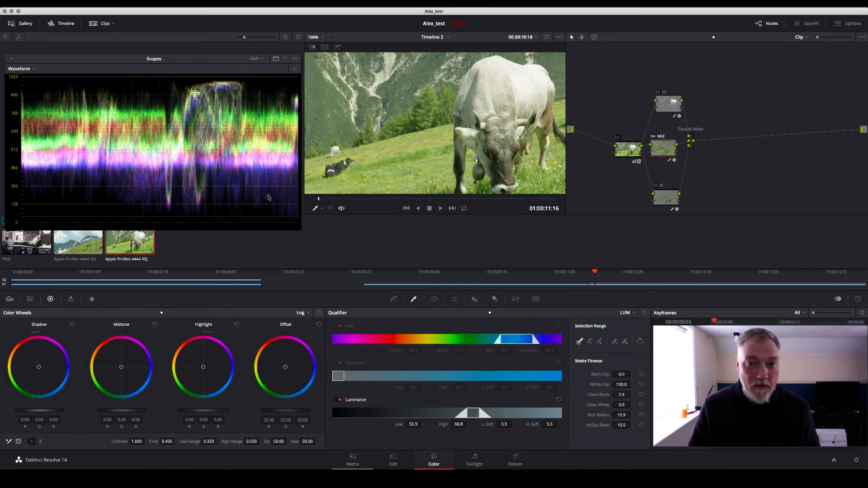
left_click(102, 23)
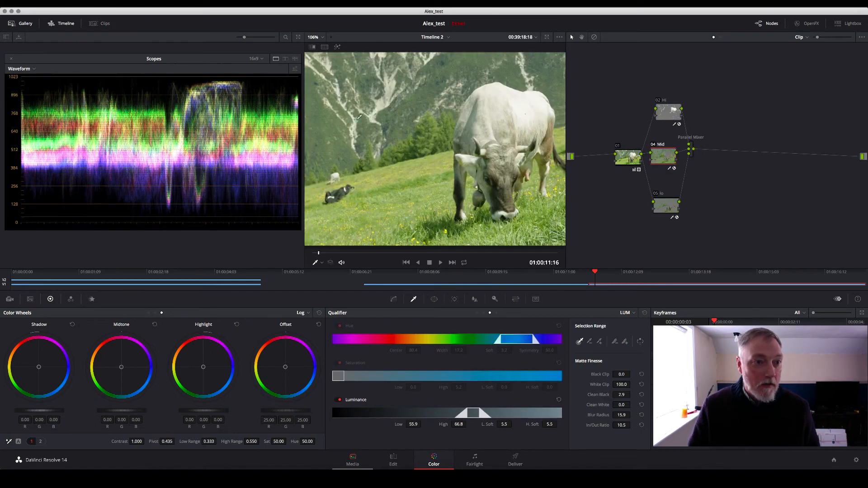
scroll(462, 169, "up", 5)
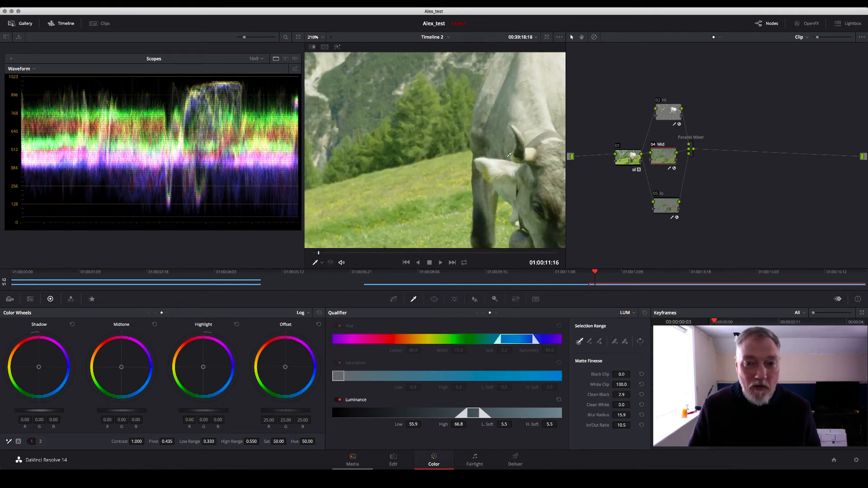
Inspect the cow's head and the grass close up, both on a still frame and during short playbacks
left_click_drag(508, 154, 448, 150)
left_click_drag(488, 176, 464, 173)
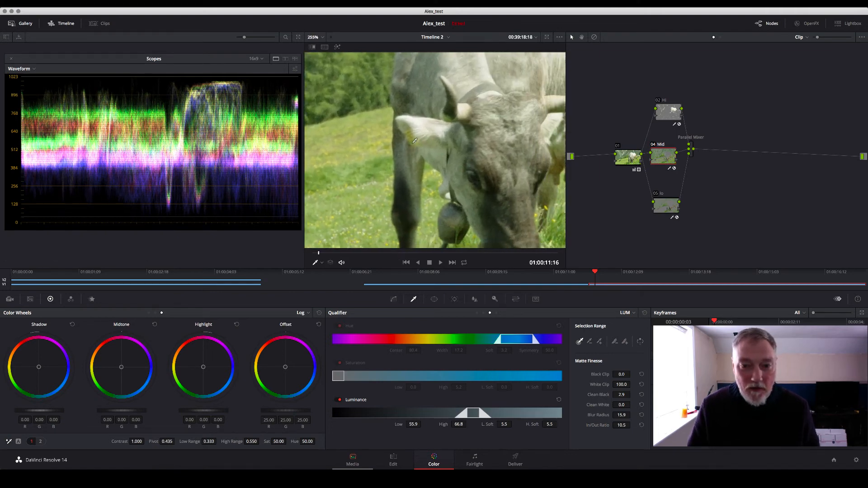
scroll(464, 173, "up", 2)
key("space")
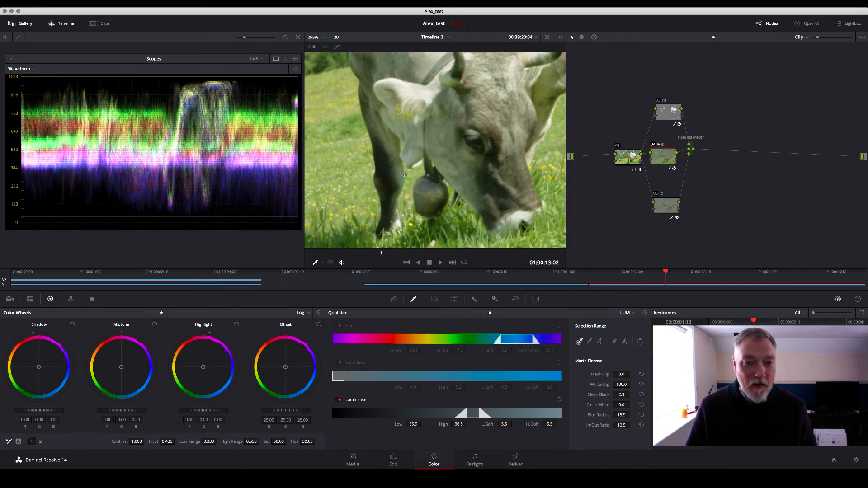
key("space")
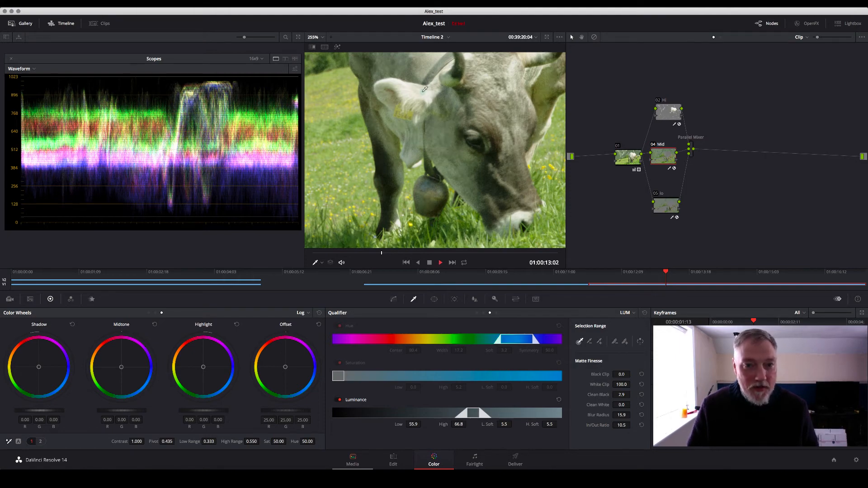
key("space")
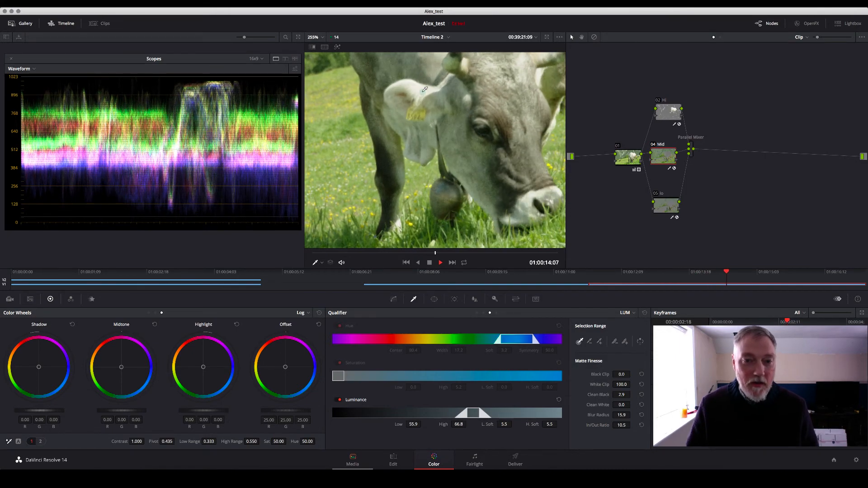
key("space")
Play the cow shot with the whole frame in view, replaying it from an earlier point to judge the overall grain
scroll(455, 150, "down", 5)
scroll(455, 150, "down", 3)
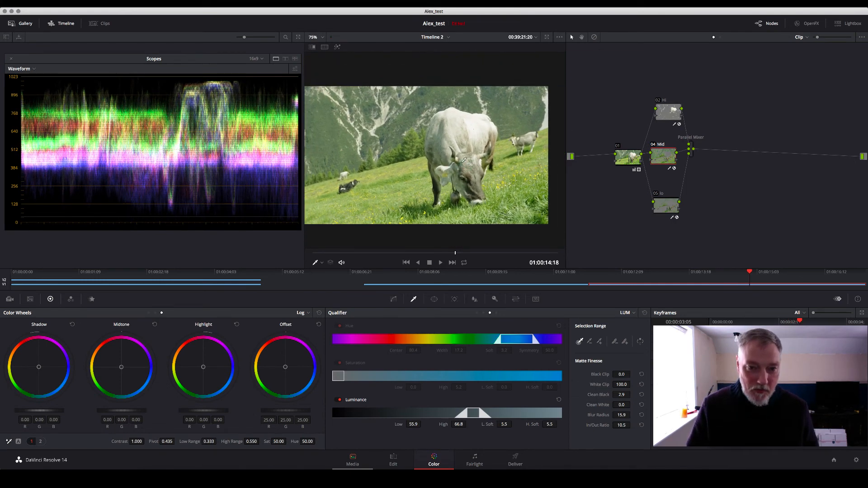
scroll(463, 160, "up", 2)
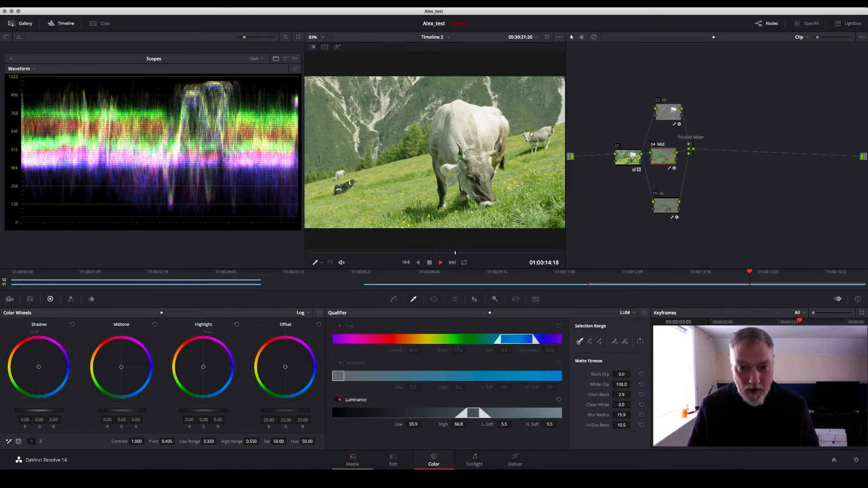
key("space")
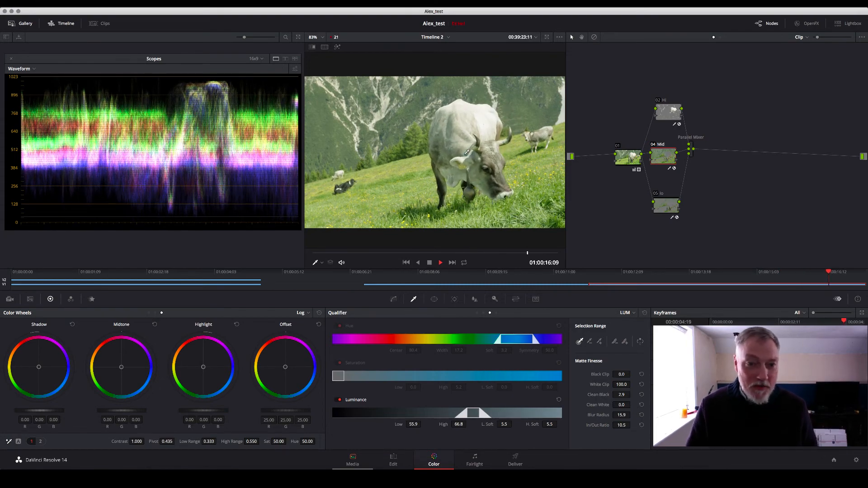
key("space")
left_click_drag(480, 253, 336, 255)
key("space")
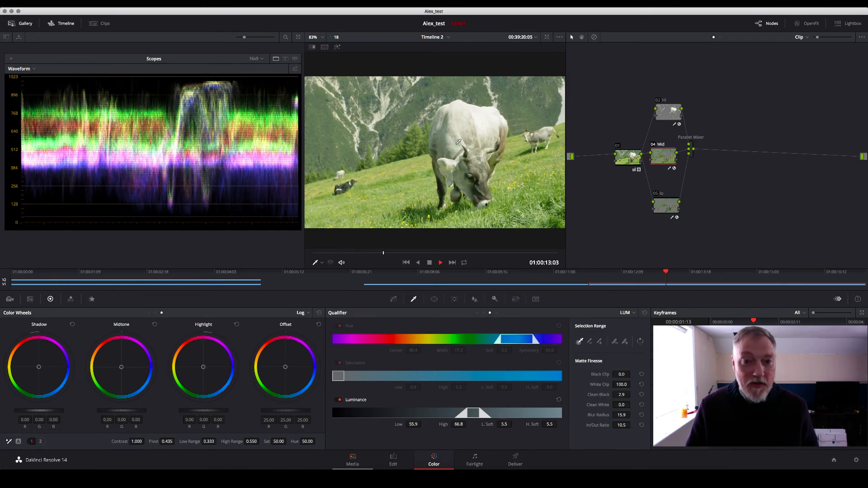
key("space")
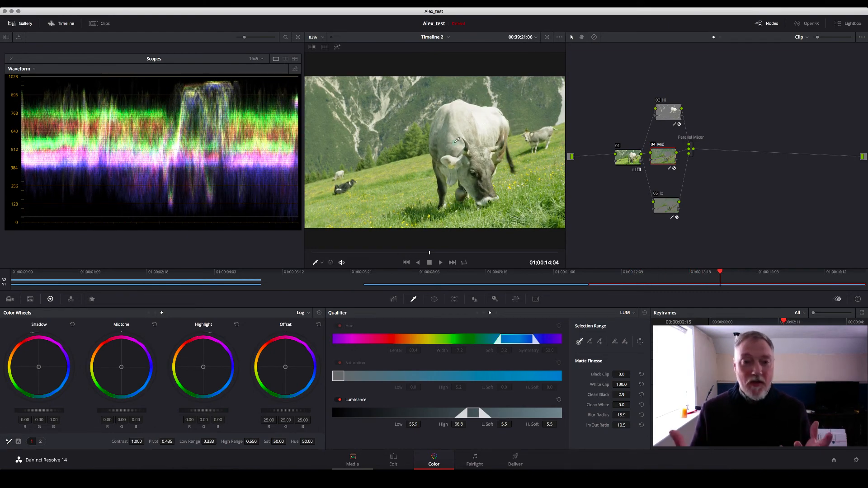
Check the keyed areas of the cow shot's Hi, Mid and lo nodes one by one in the highlight view
left_click(663, 111)
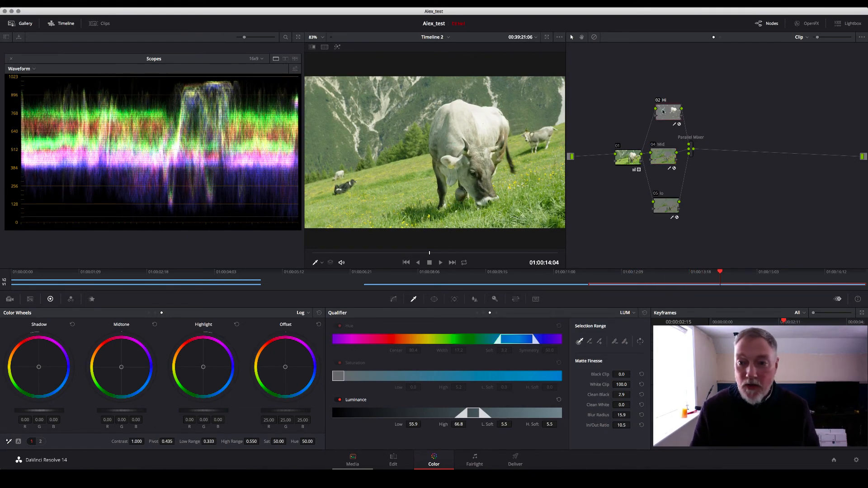
key("shift+h")
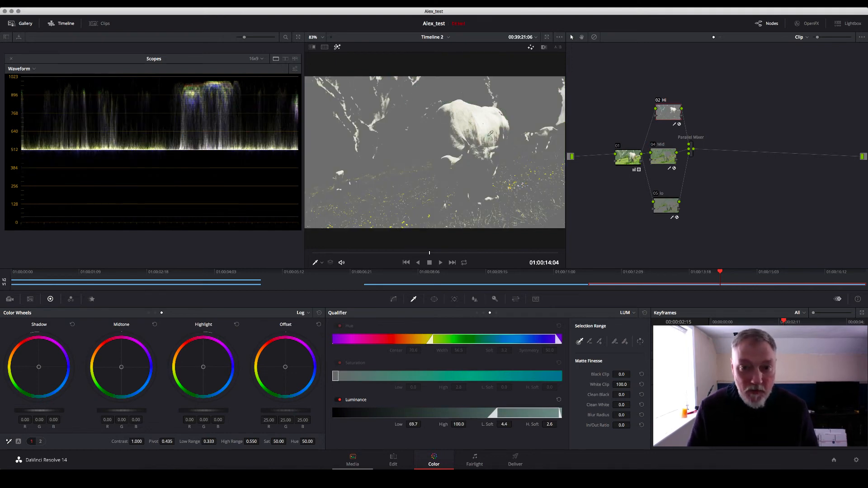
left_click(663, 159)
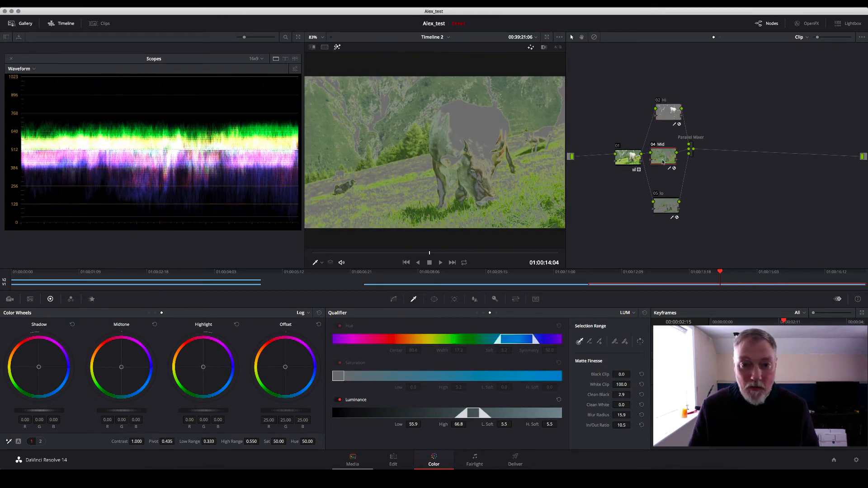
left_click(665, 209)
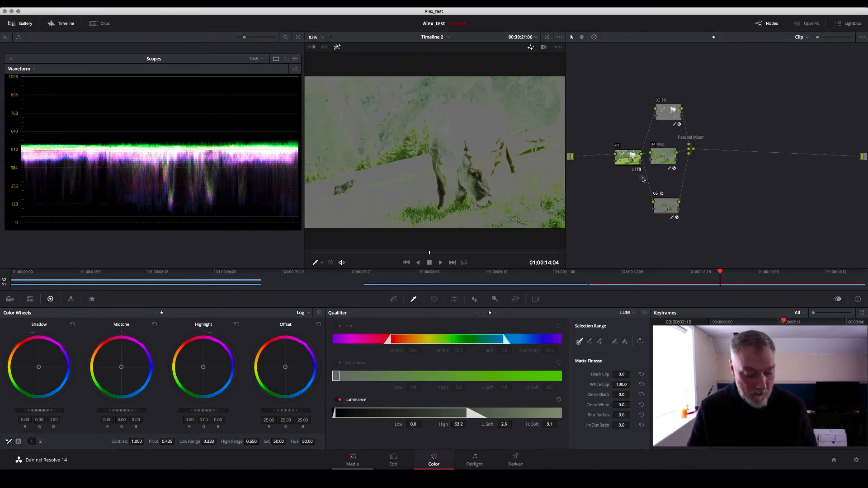
key("shift+h")
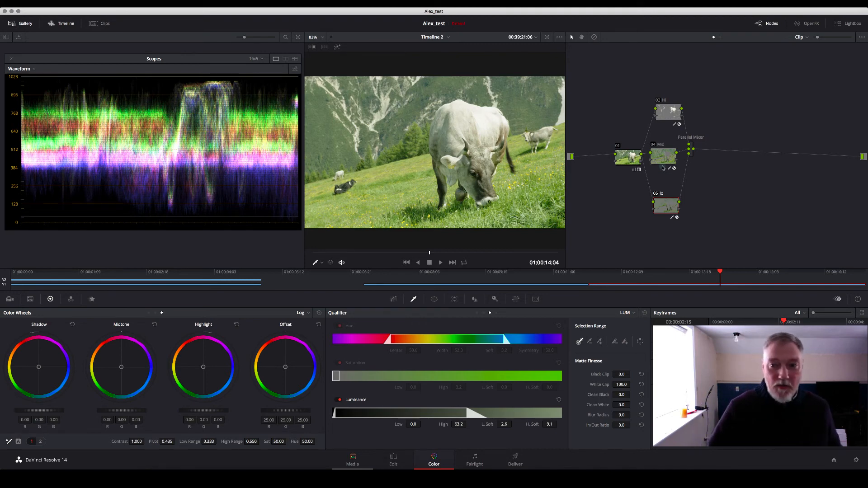
left_click(663, 159)
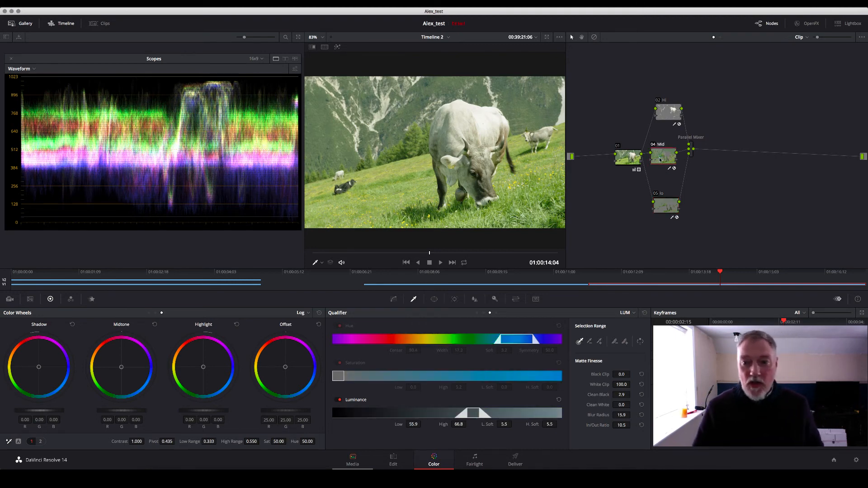
left_click(663, 119)
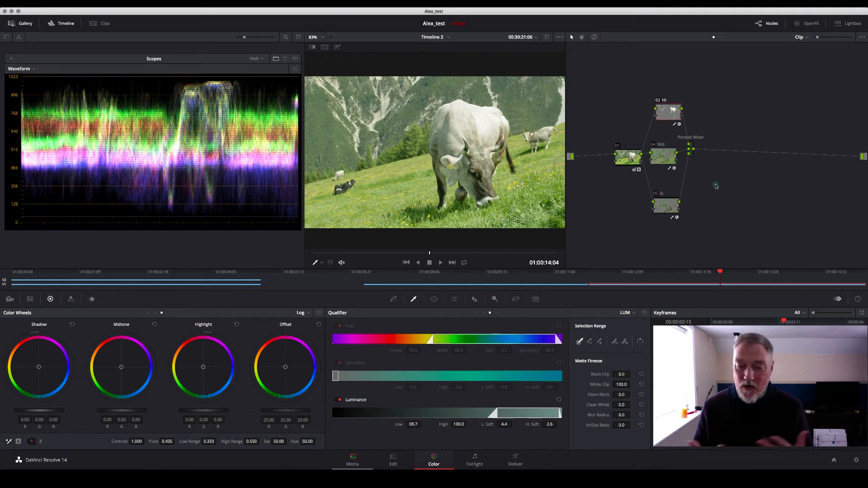
Move node 01 away from the parallel branches and combine the Hi, Mid, lo and Parallel Mixer nodes into a compound node
left_click(693, 156)
left_click_drag(625, 163, 601, 158)
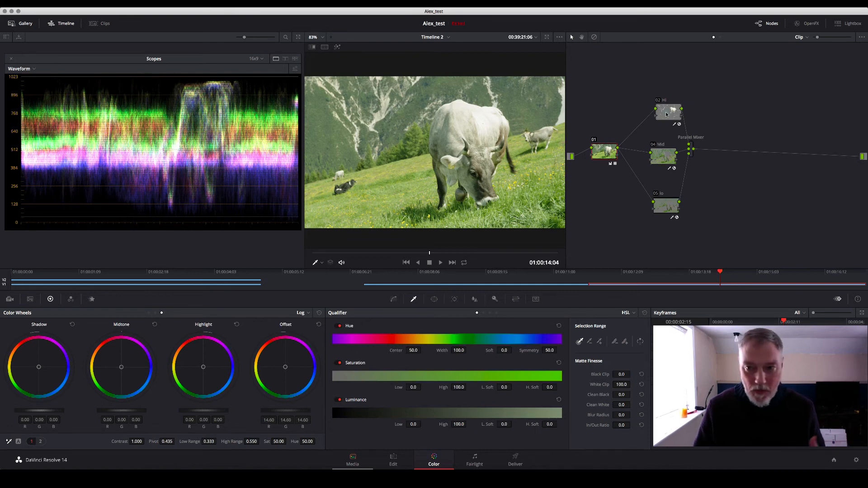
left_click_drag(636, 86, 716, 249)
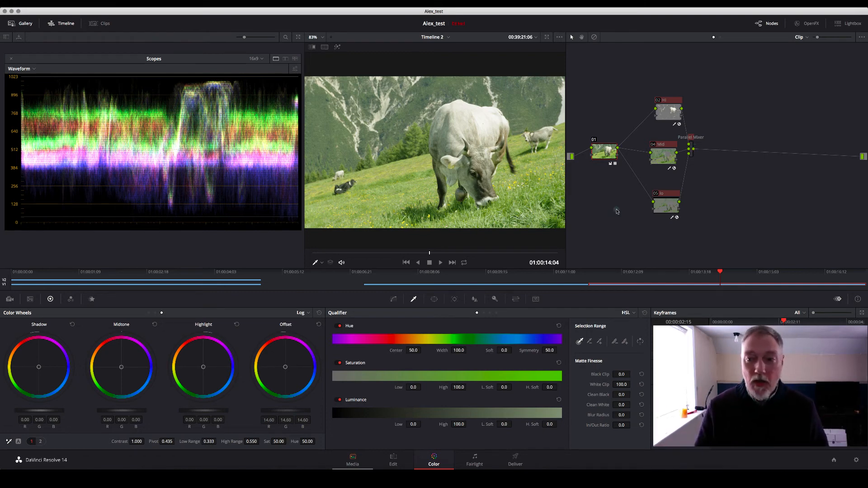
right_click(666, 162)
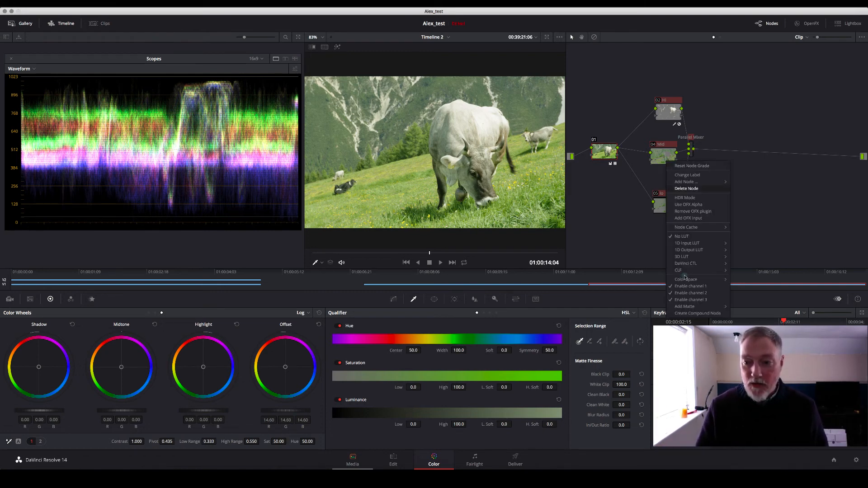
left_click(696, 313)
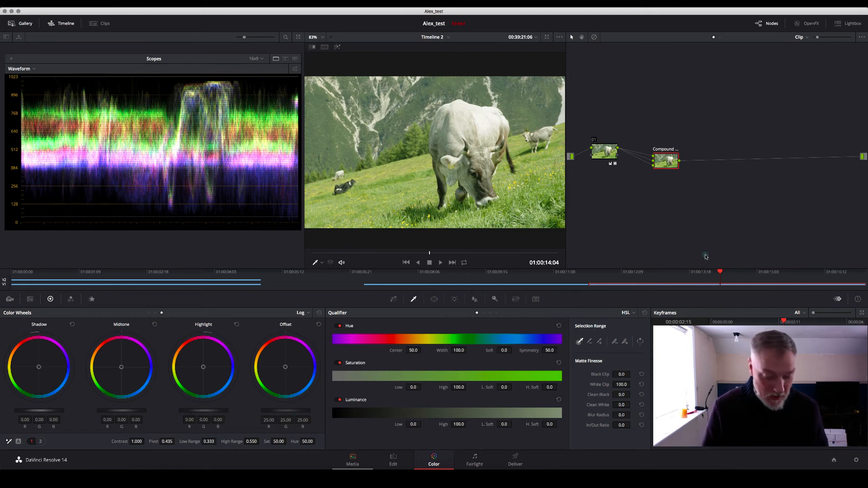
Label the compound node CMPD_GRAIN and reposition it in the node graph
right_click(665, 163)
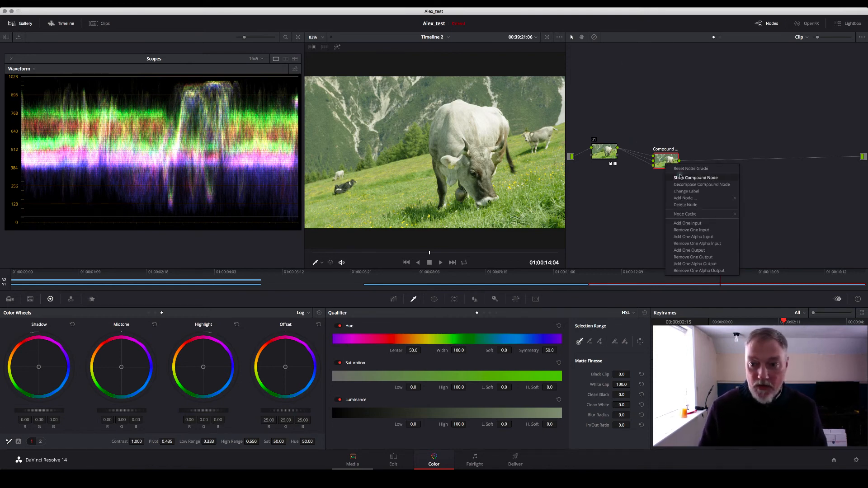
left_click(686, 191)
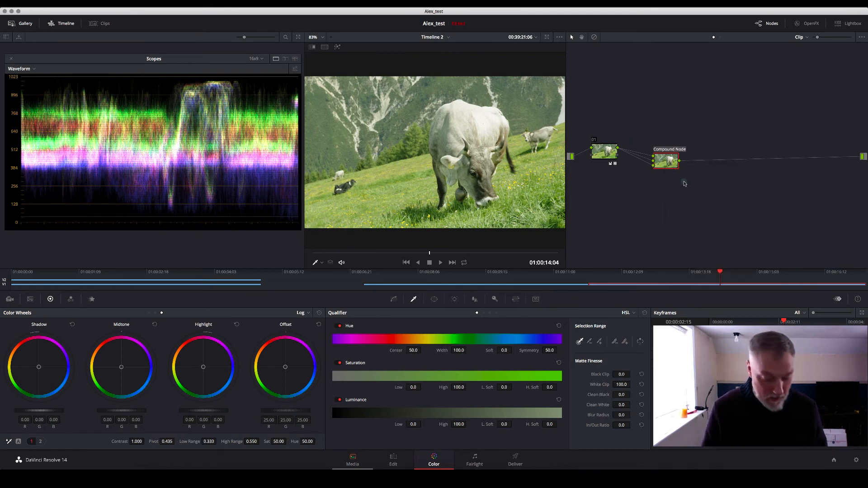
type("c")
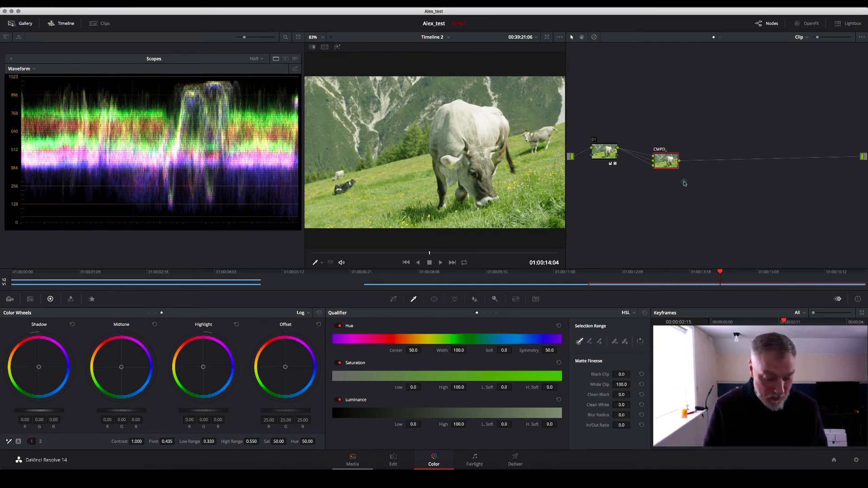
key("Return")
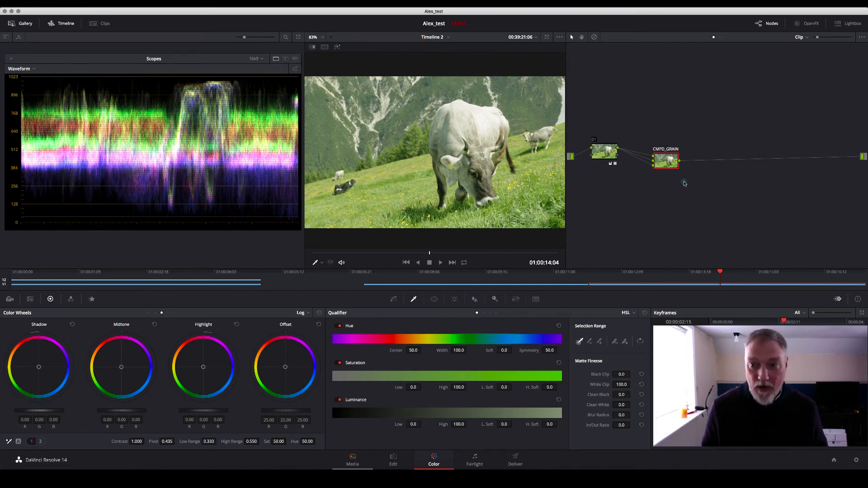
left_click_drag(670, 151, 671, 152)
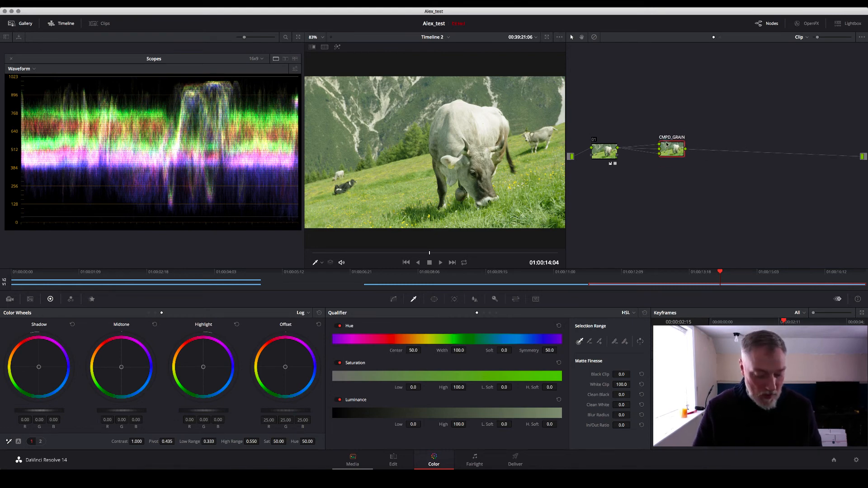
Compare the cow shot and its waveform with the CMPD_GRAIN node repeatedly switched off and on, and play a short stretch
key("super+d")
key("super+d")
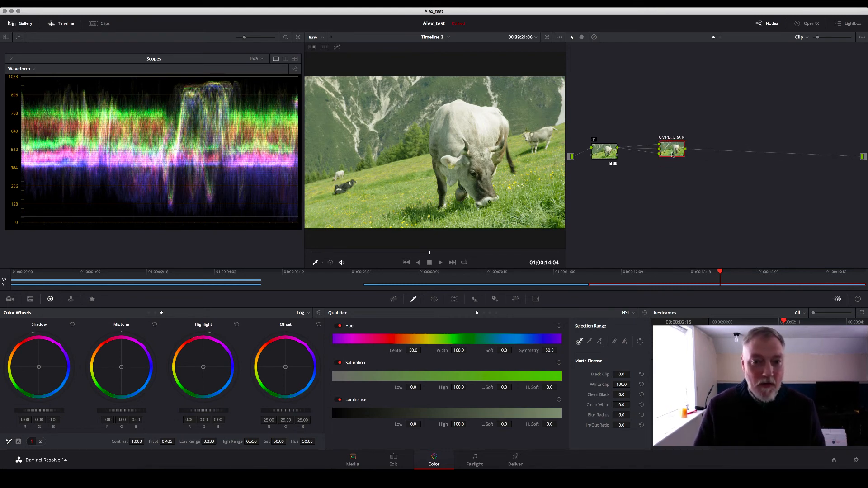
key("super+d")
key("super+d")
key("super+d")
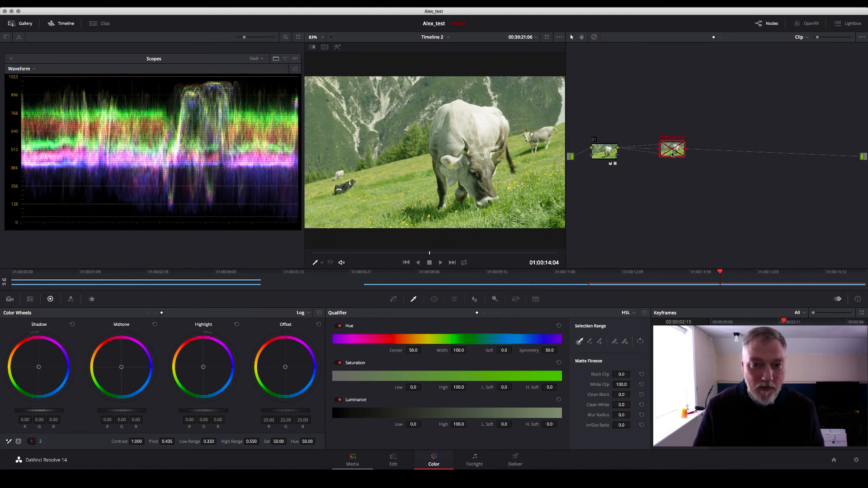
key("super+d")
key("super+d")
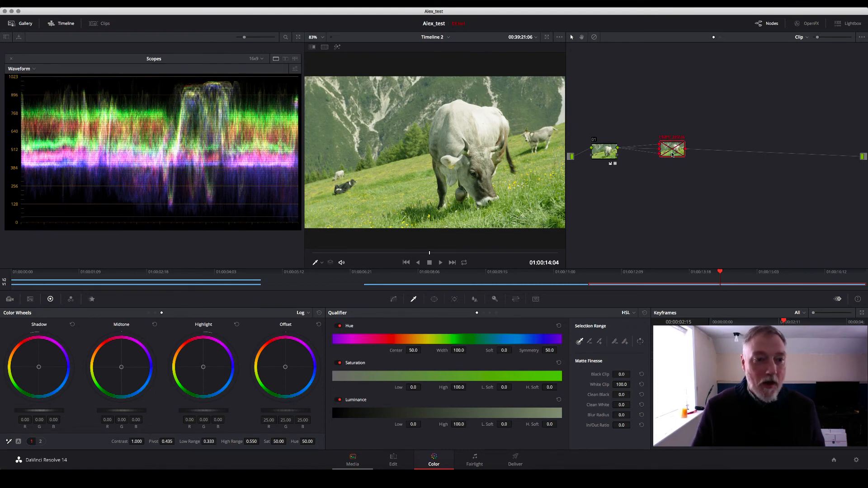
key("super+d")
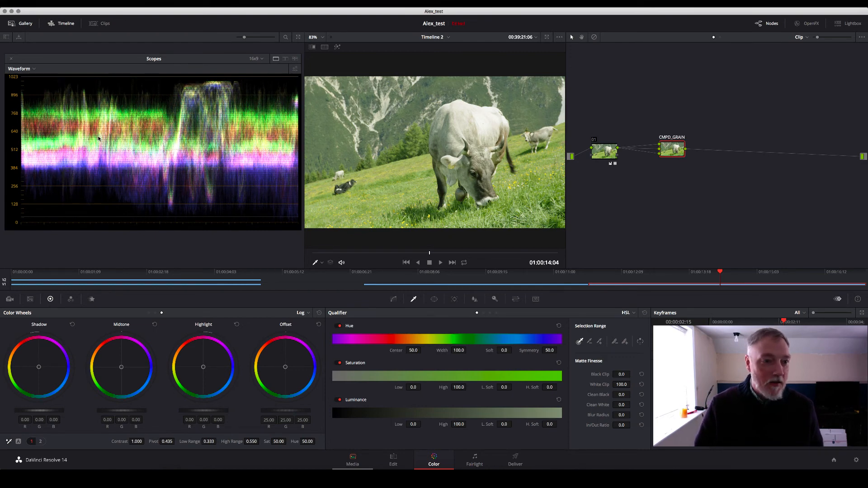
key("super+d")
key("super+d")
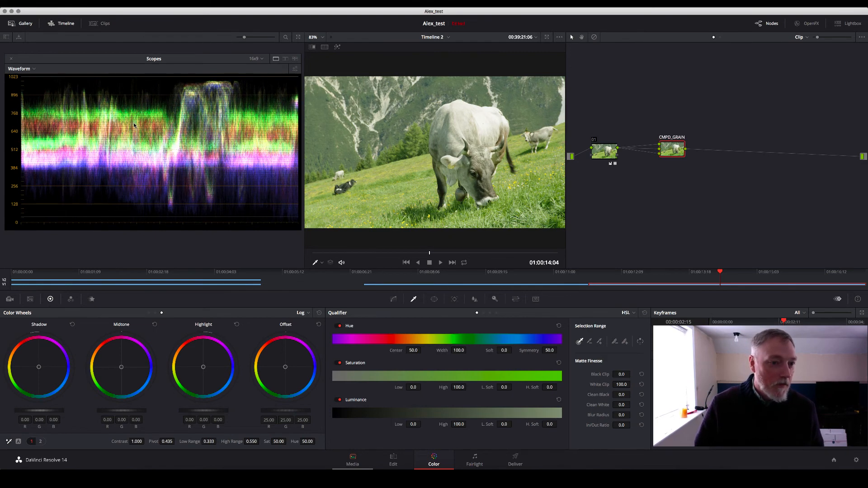
key("super+d")
key("super+d")
key("super+d")
key("super+d")
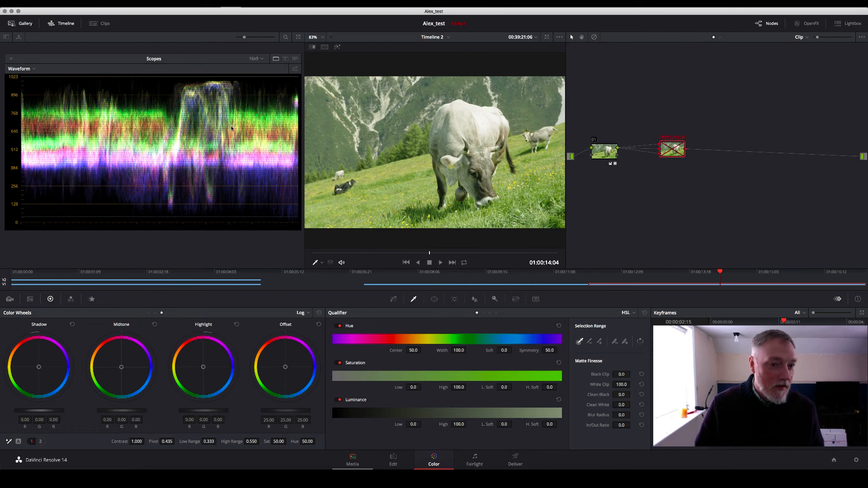
key("space")
key("space")
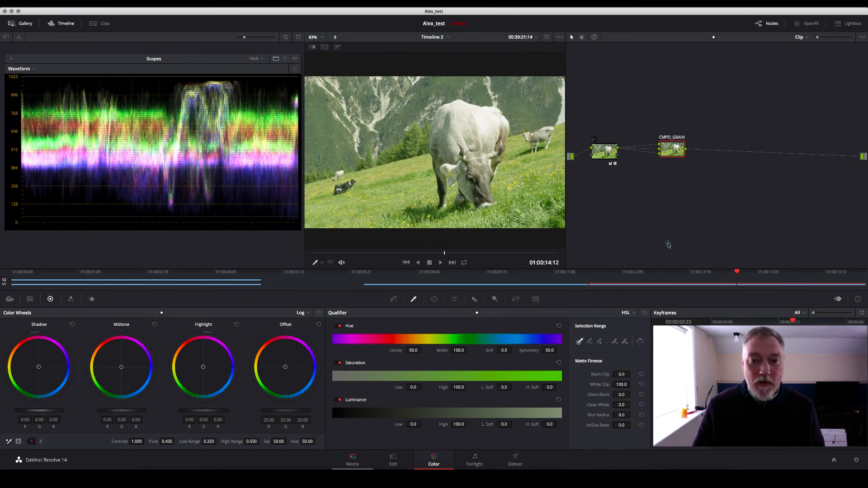
Show the OpenFX library, disable the CMPD_GRAIN node and rearrange it with node 01 in the narrower node graph
left_click(806, 25)
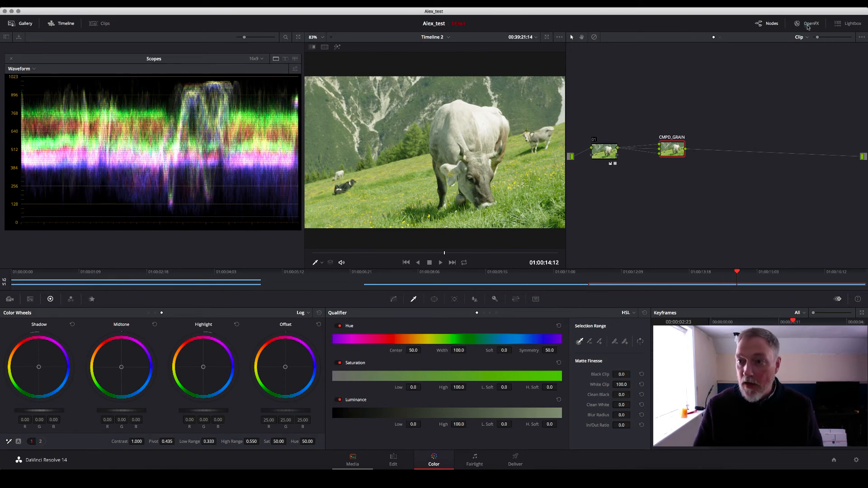
left_click_drag(655, 158, 662, 141)
key("super+d")
left_click_drag(588, 155, 607, 131)
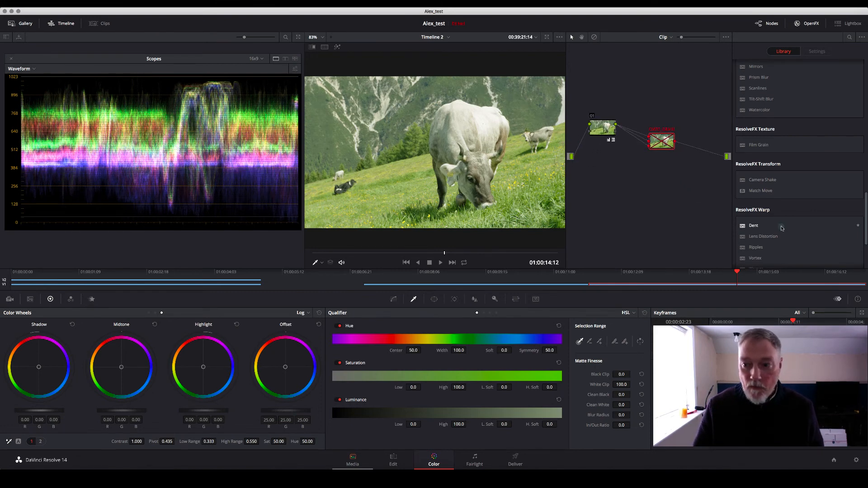
left_click(606, 134)
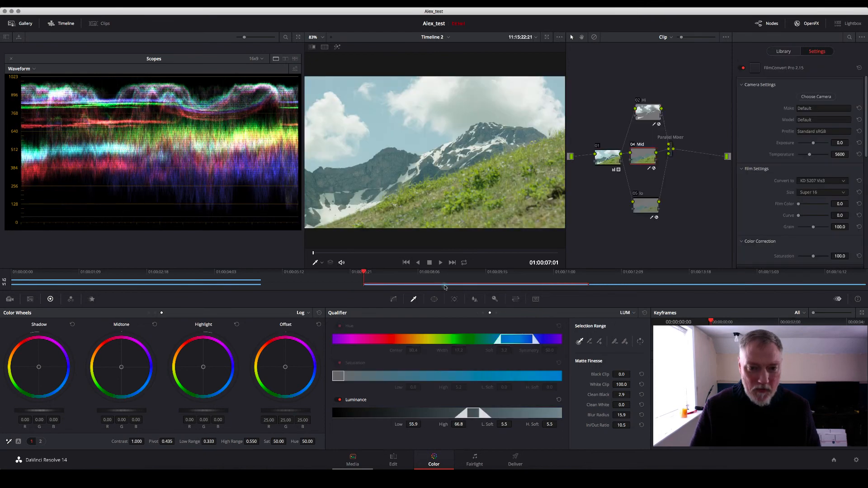
left_click_drag(634, 89, 678, 224)
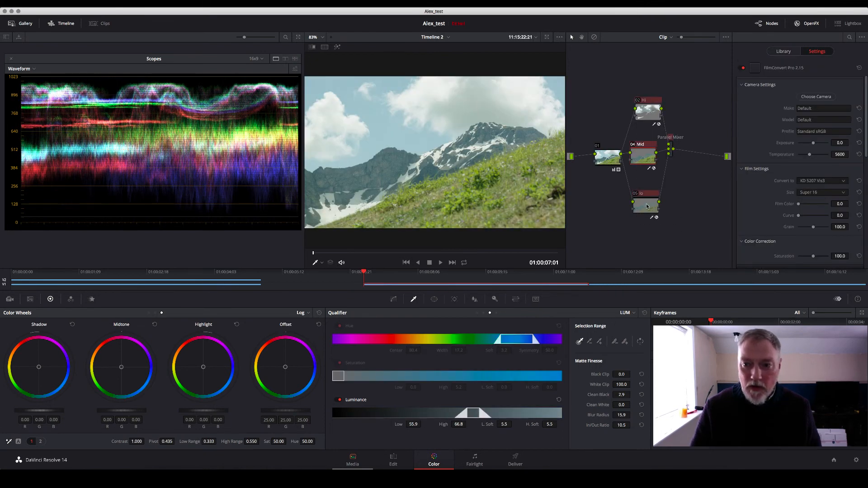
right_click(648, 206)
left_click(676, 354)
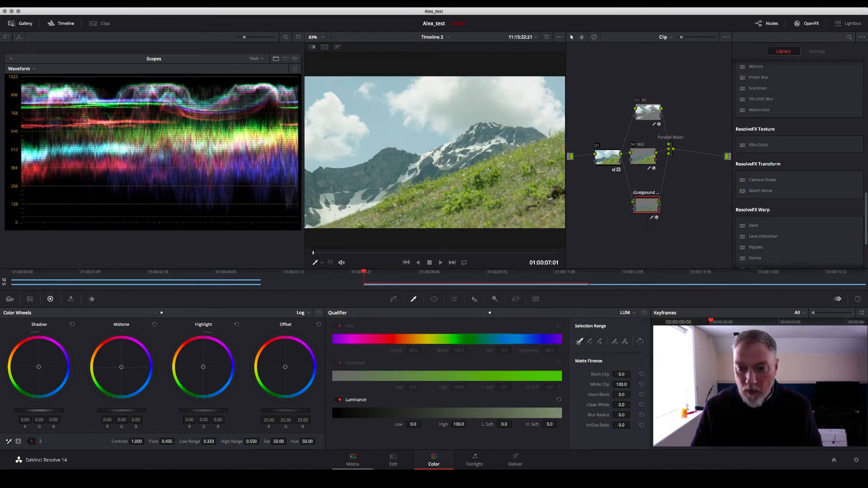
left_click_drag(647, 204, 661, 136)
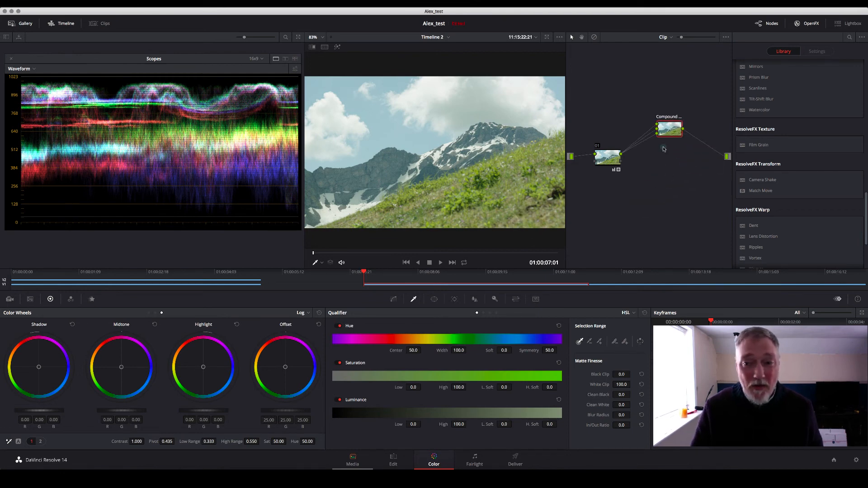
right_click(670, 136)
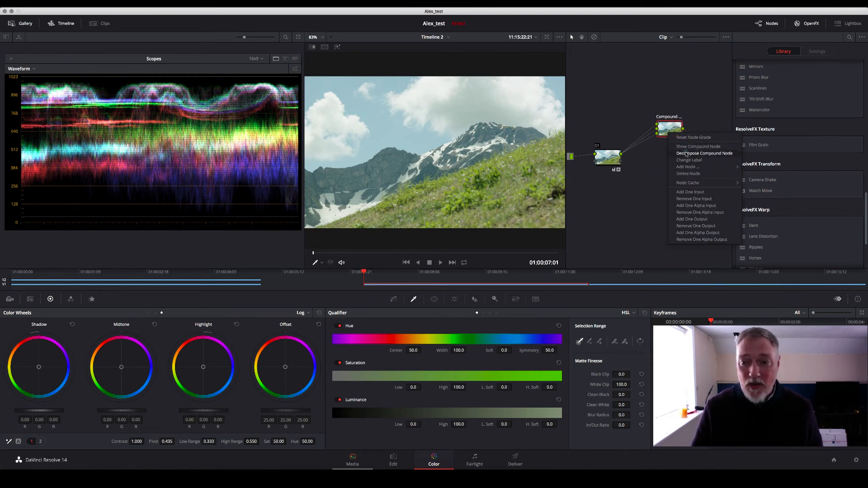
left_click(686, 154)
Combine the Hi, Mid, lo and Parallel Mixer nodes into a compound node and spread it and node 01 farther apart
left_click_drag(613, 78, 696, 208)
left_click(699, 87)
left_click_drag(698, 85, 638, 252)
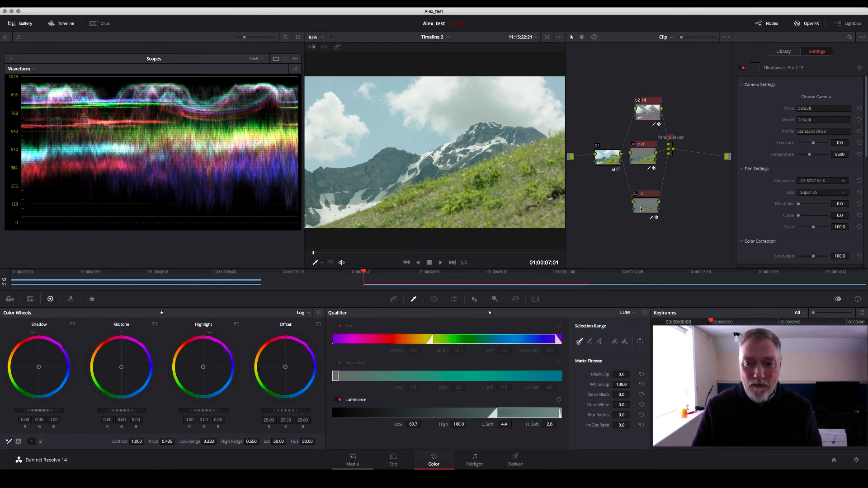
right_click(640, 211)
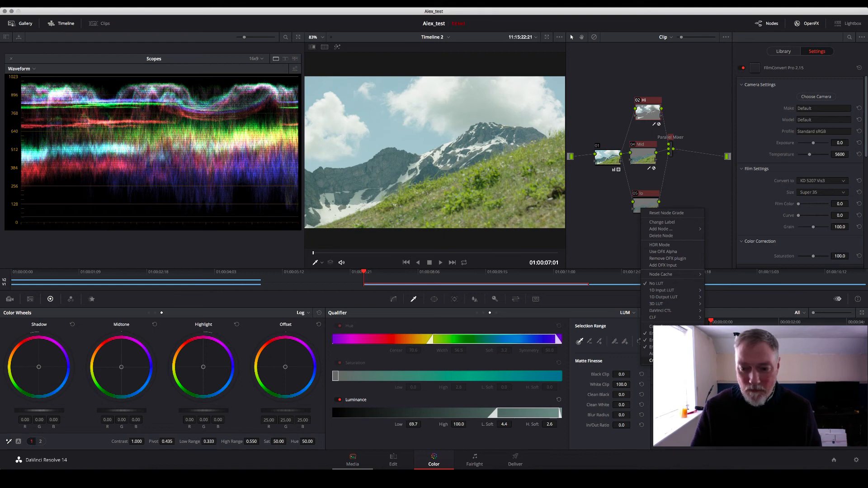
left_click(669, 360)
left_click_drag(640, 209, 697, 143)
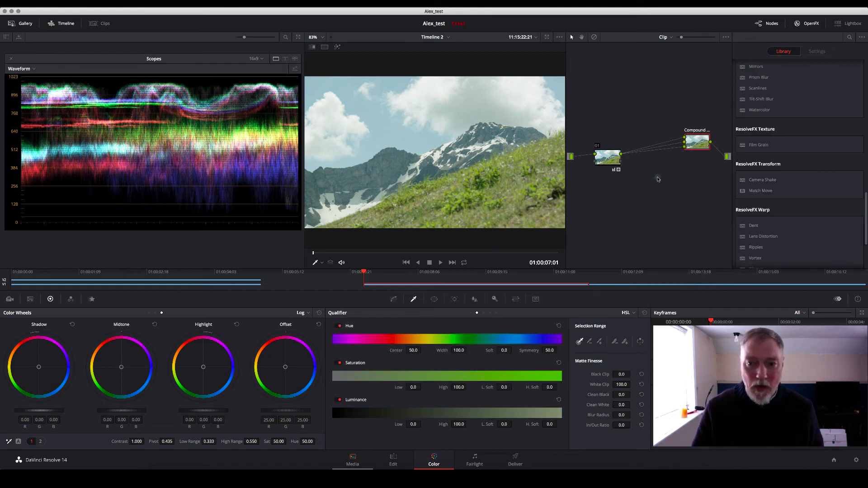
left_click_drag(607, 161, 595, 161)
left_click(595, 161)
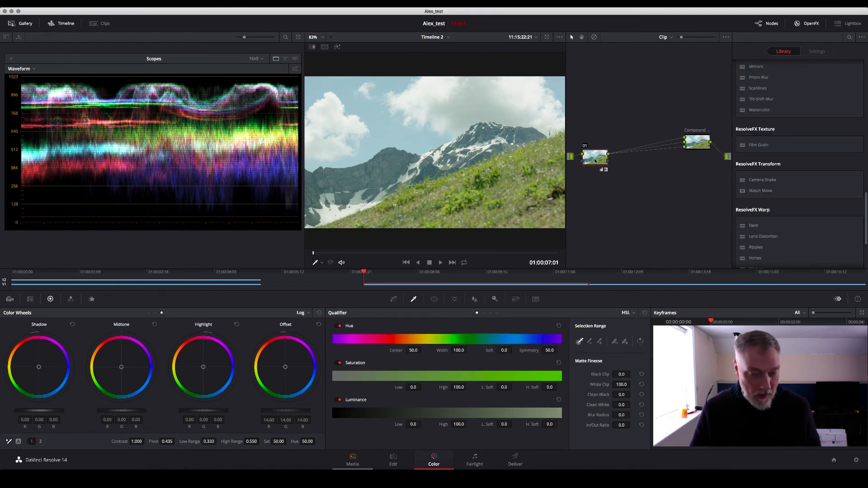
key("alt+s")
left_click_drag(631, 157, 638, 204)
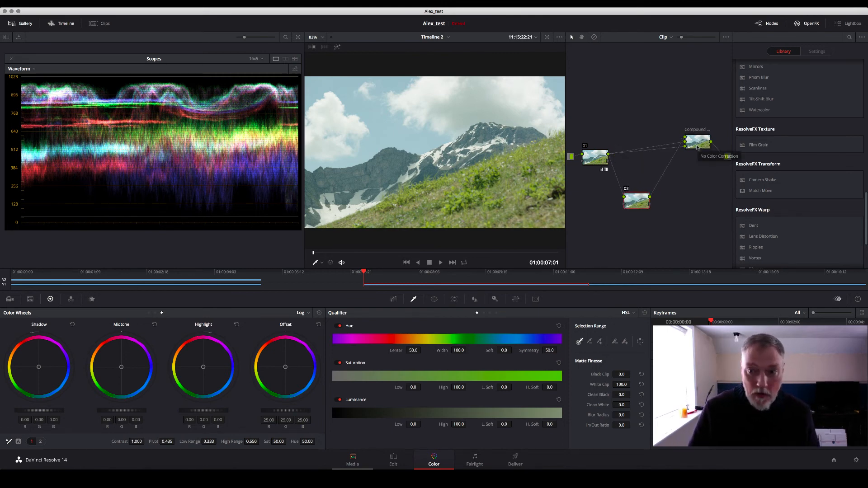
key("Delete")
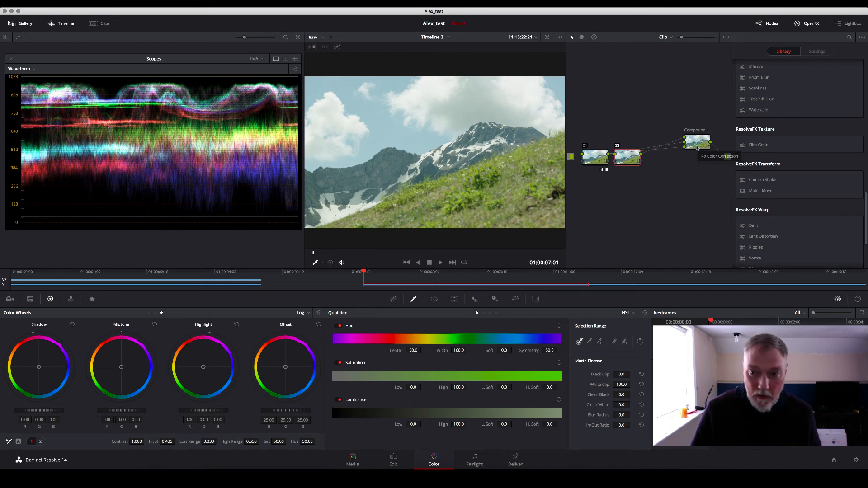
Disable the compound node and add a serial node after it
left_click_drag(696, 148, 684, 169)
left_click(663, 161)
key("super+d")
key("alt+s")
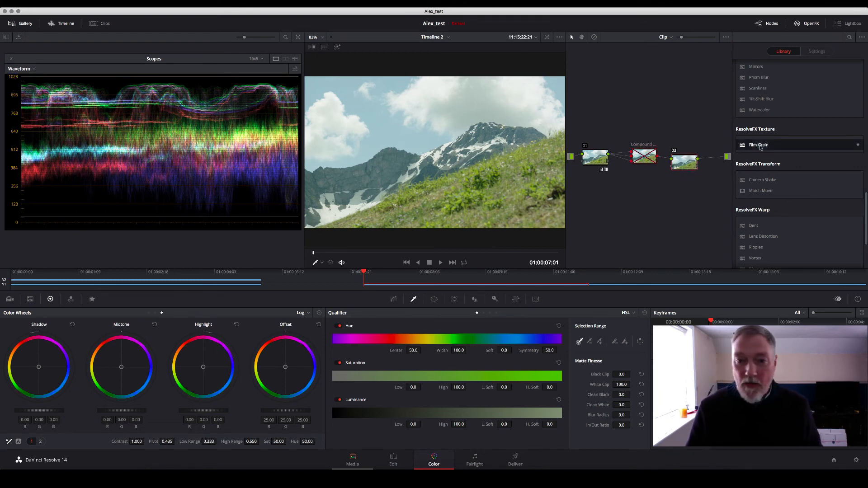
Apply the ResolveFX Film Grain effect to the new serial node and check the enlarged mountain image about one second into the clip
left_click_drag(759, 145, 688, 166)
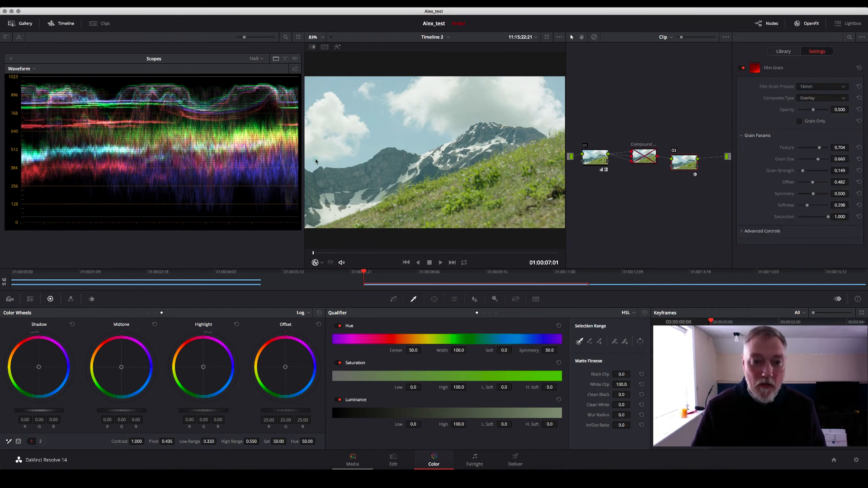
scroll(362, 168, "down", 3)
scroll(362, 166, "up", 5)
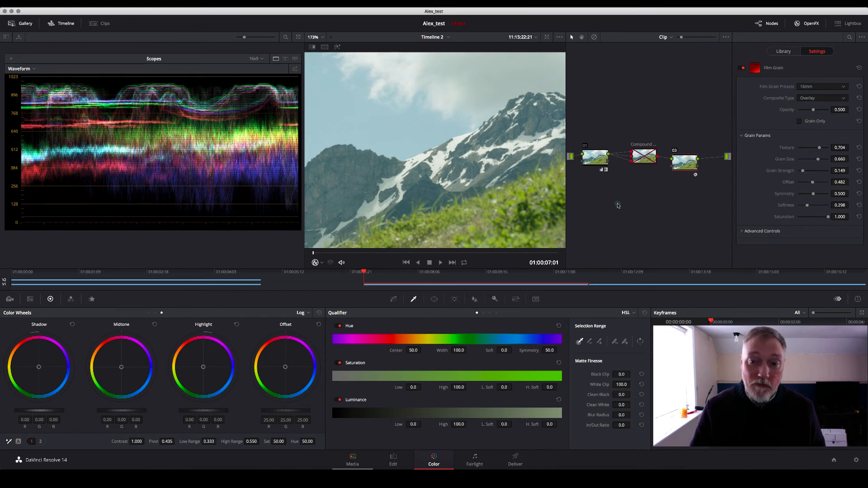
left_click(354, 253)
left_click_drag(363, 254, 368, 253)
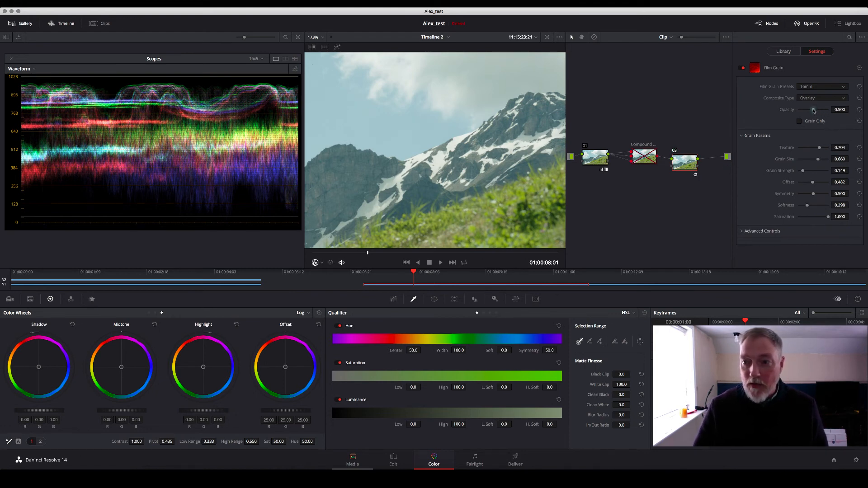
Try the 8mm 500T film grain preset and play a short stretch of the mountain shot
left_click(816, 90)
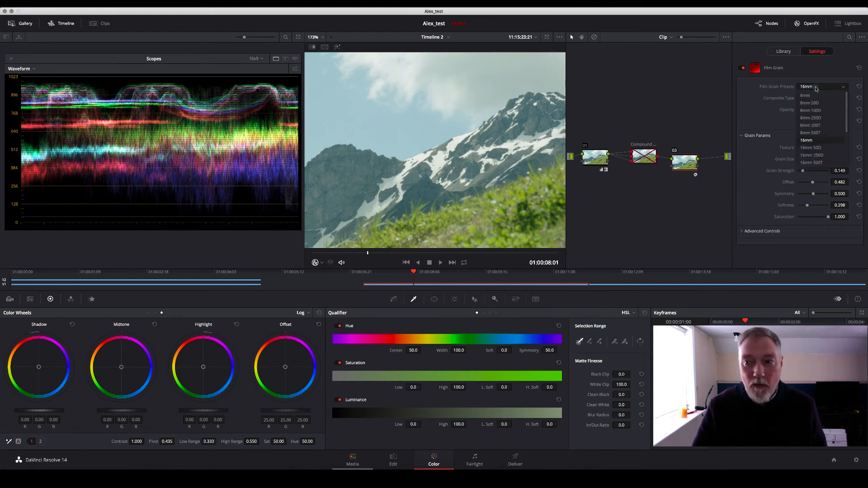
left_click(811, 132)
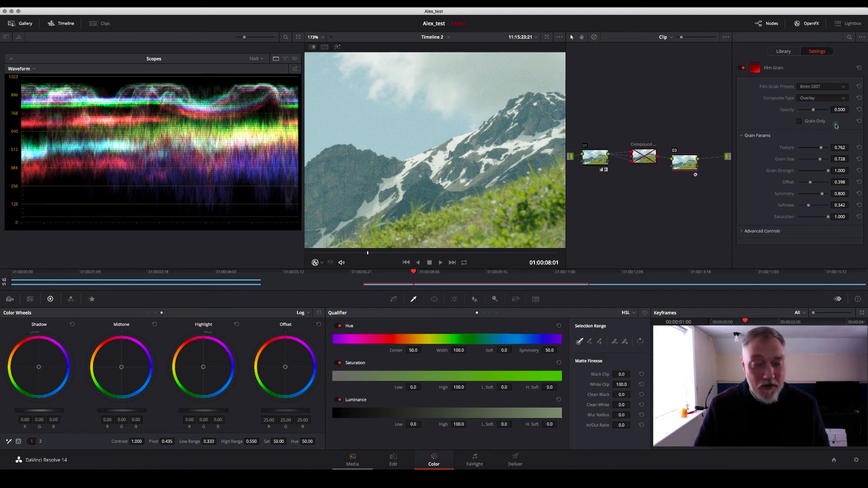
left_click(399, 254)
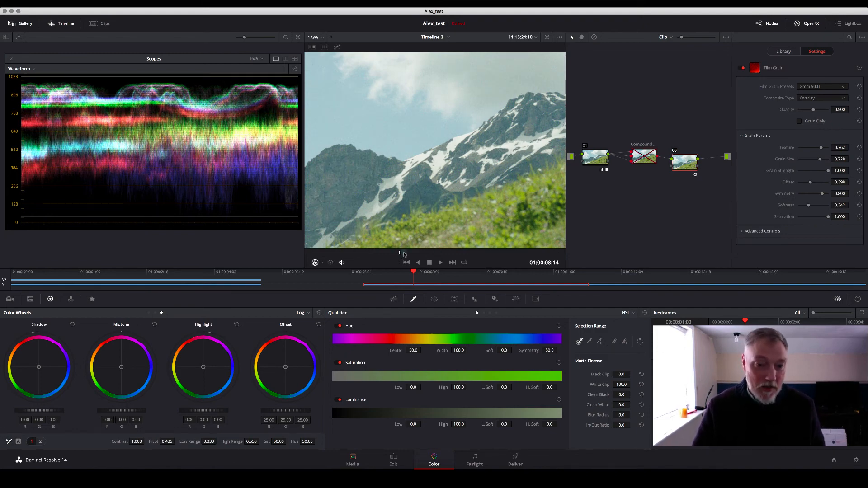
key("space")
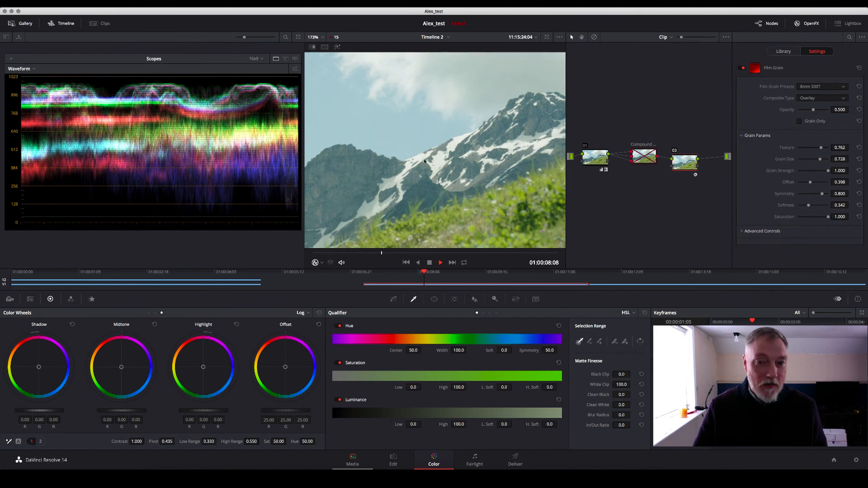
key("space")
Change the film grain preset to 35mm 200T and play the mountain shot magnified on the snow and rock
left_click(825, 87)
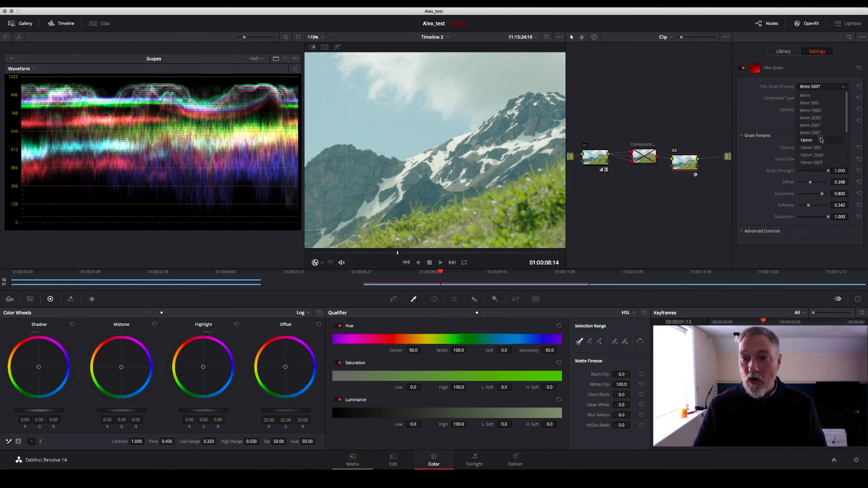
scroll(822, 142, "down", 4)
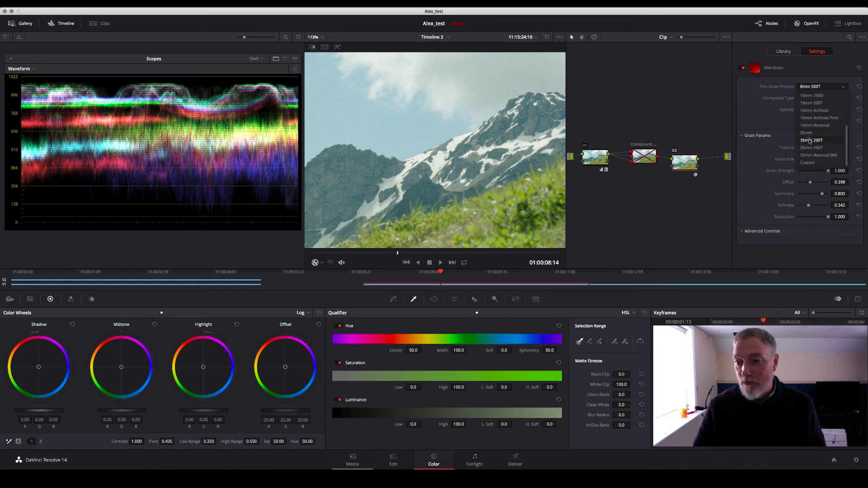
left_click(810, 140)
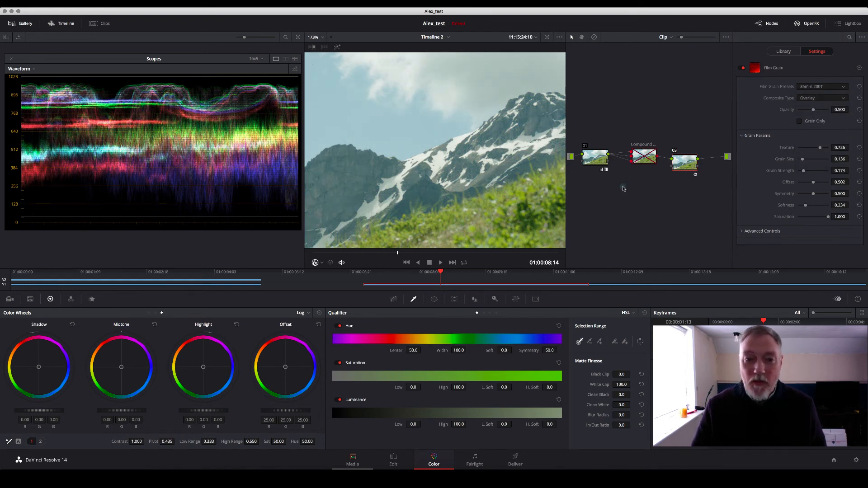
left_click_drag(372, 167, 421, 149)
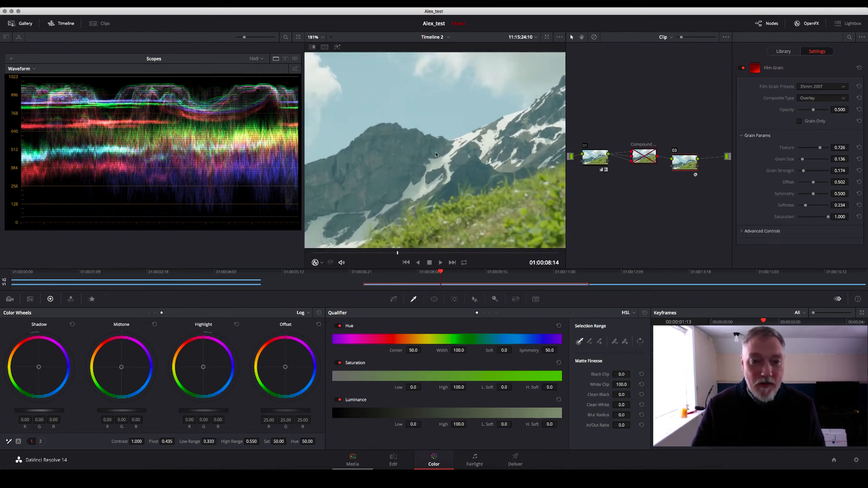
scroll(436, 152, "up", 5)
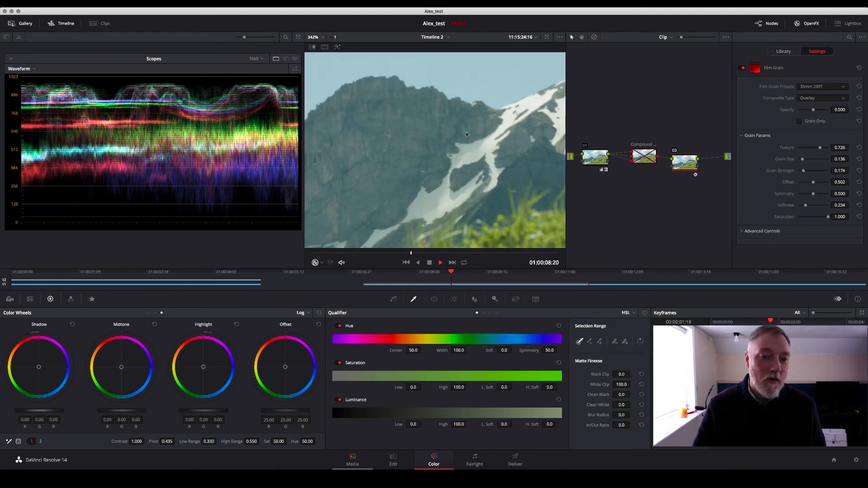
key("space")
scroll(398, 142, "up", 5)
key("space")
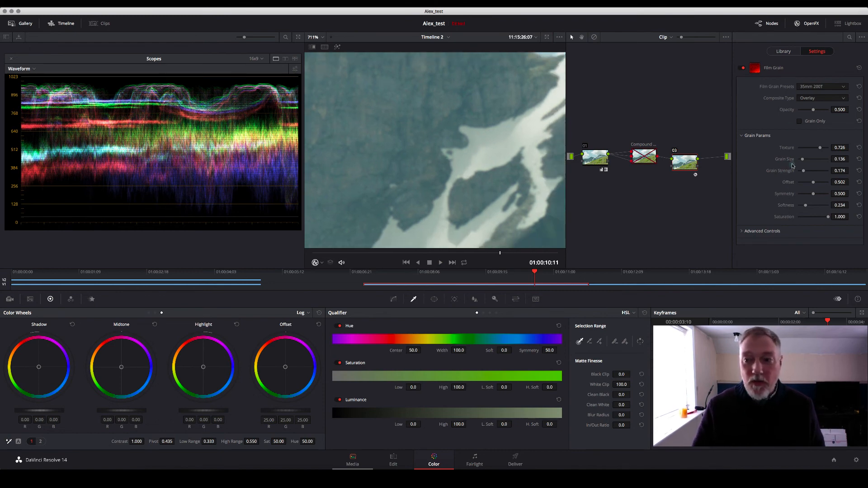
Set the grain opacity to 1.000 and its saturation to 0.000, temporarily viewing the grain only
left_click_drag(813, 110, 829, 110)
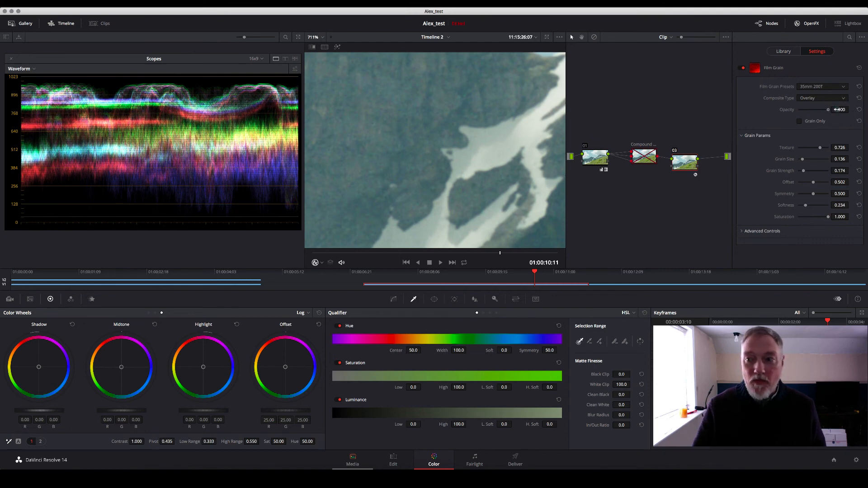
left_click(800, 121)
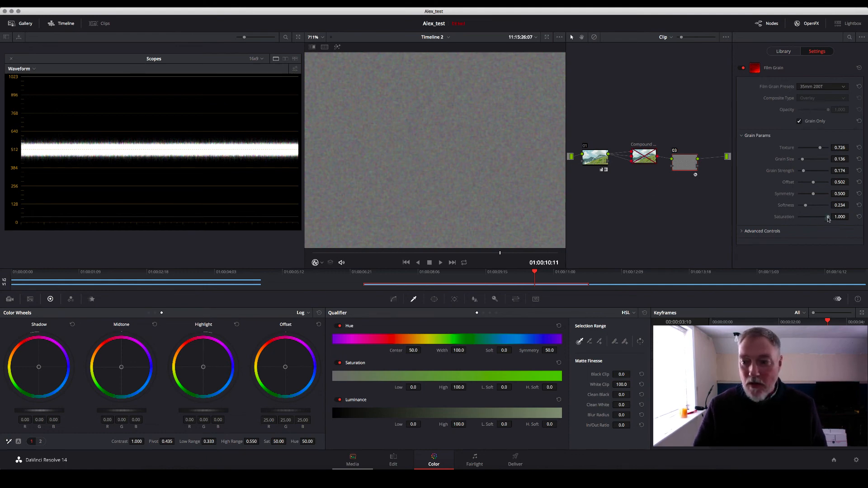
left_click_drag(828, 218, 791, 218)
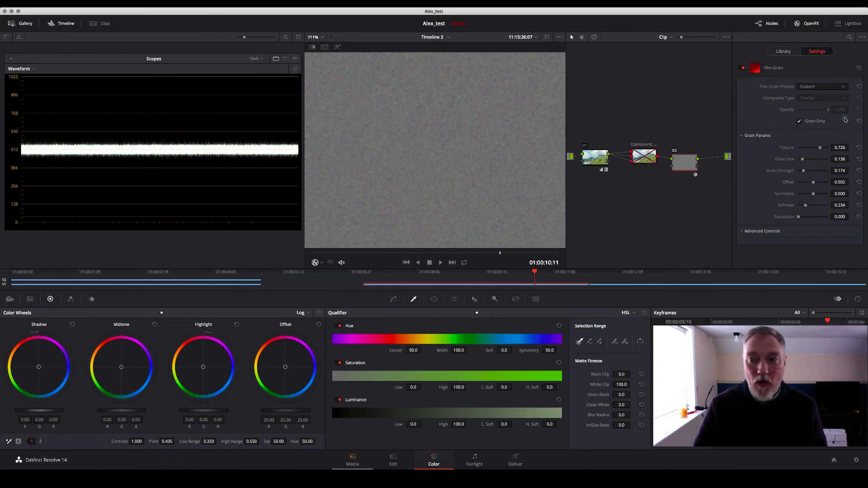
left_click(814, 122)
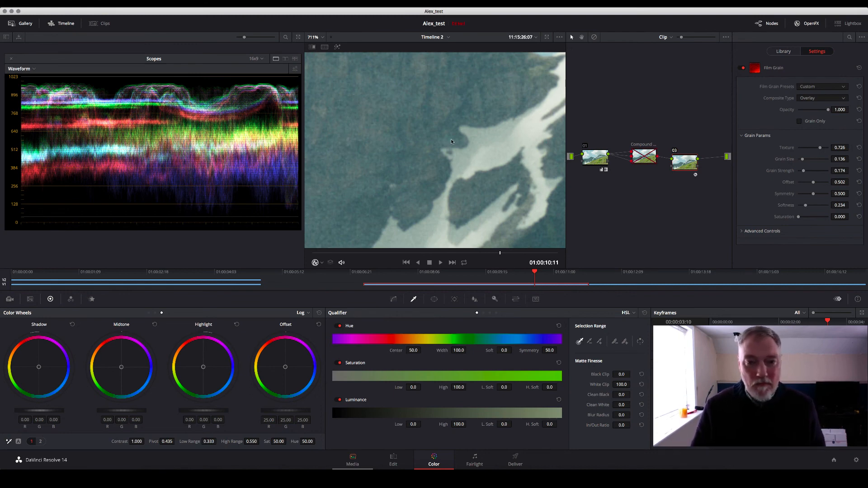
Examine the desaturated grain on the rock and snow areas of the mountain at several magnifications
scroll(452, 139, "down", 1)
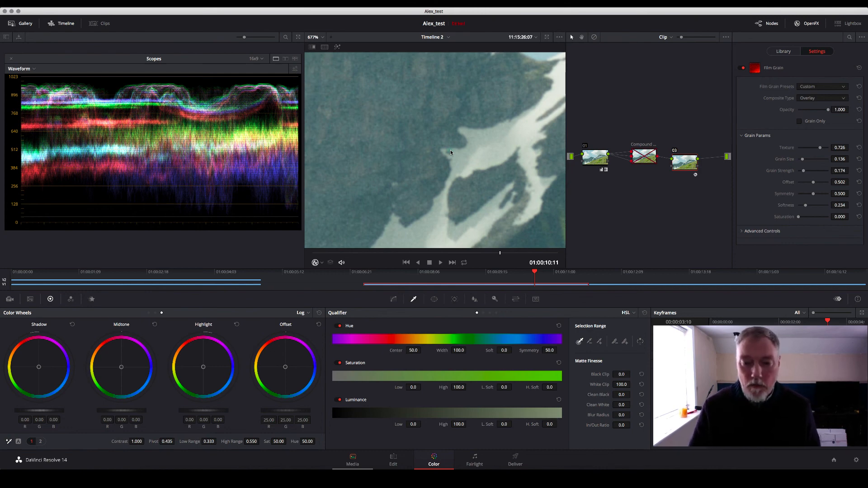
scroll(450, 150, "up", 6)
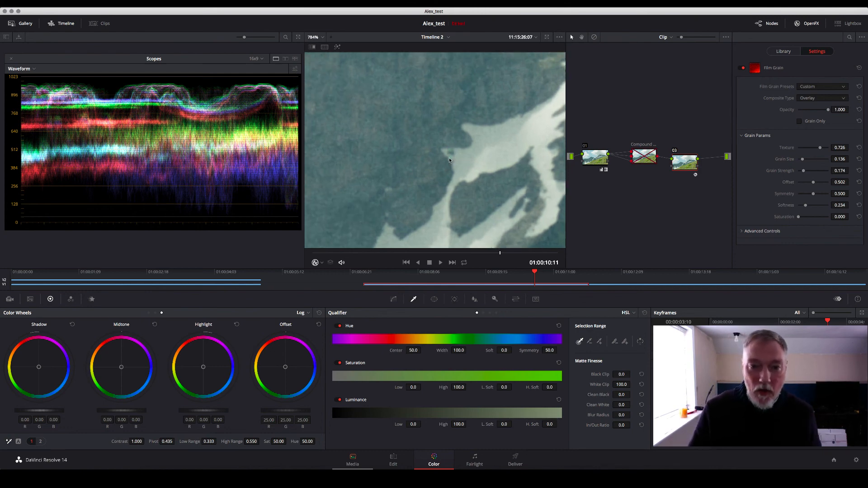
scroll(447, 161, "down", 5)
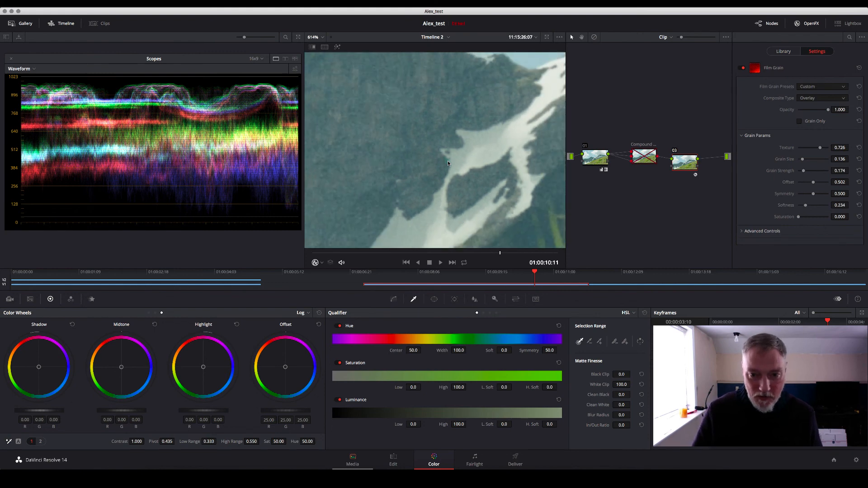
left_click_drag(457, 151, 435, 189)
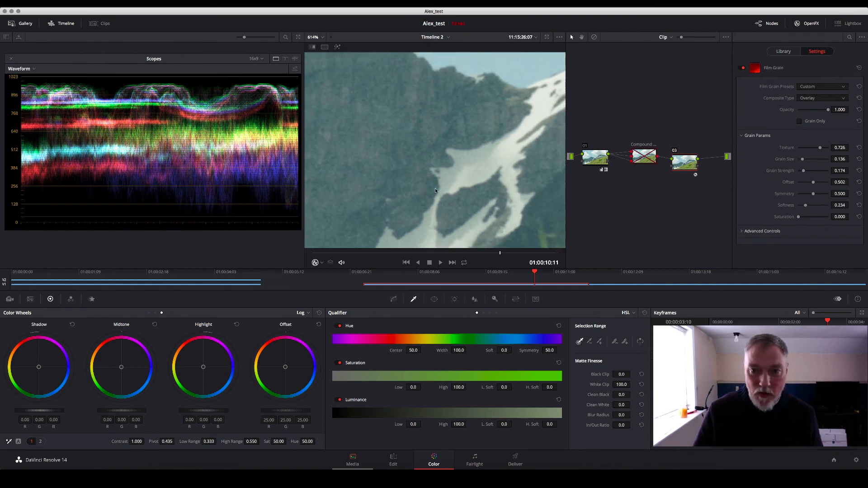
scroll(496, 167, "down", 3)
scroll(495, 165, "up", 3)
scroll(492, 160, "up", 2)
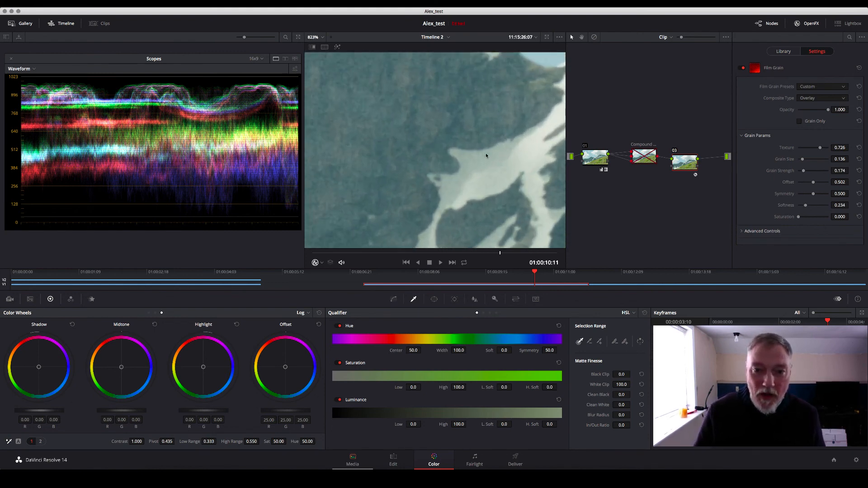
left_click_drag(485, 153, 316, 86)
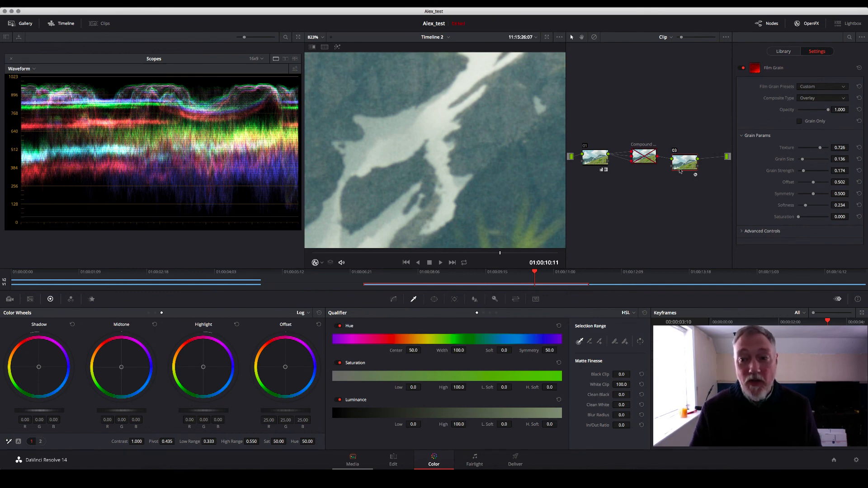
left_click_drag(682, 165, 683, 164)
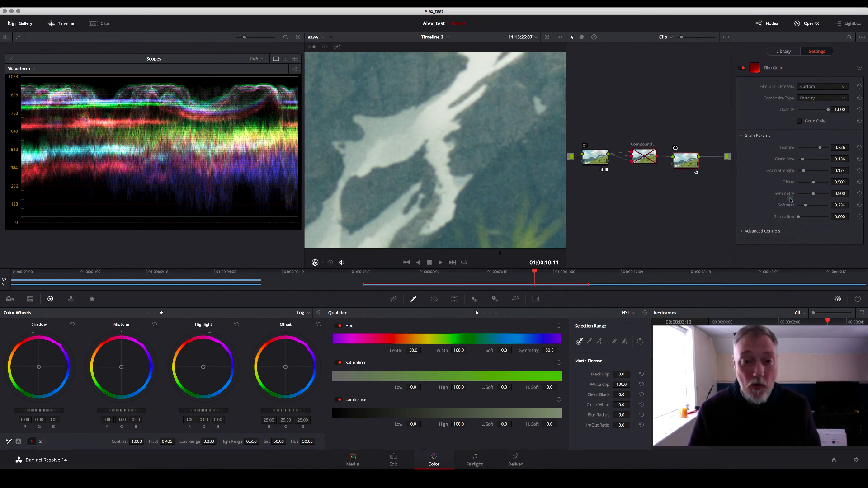
Raise the film grain's midtones to 1.000 in the advanced controls and reset its opacity to the default
left_click(743, 232)
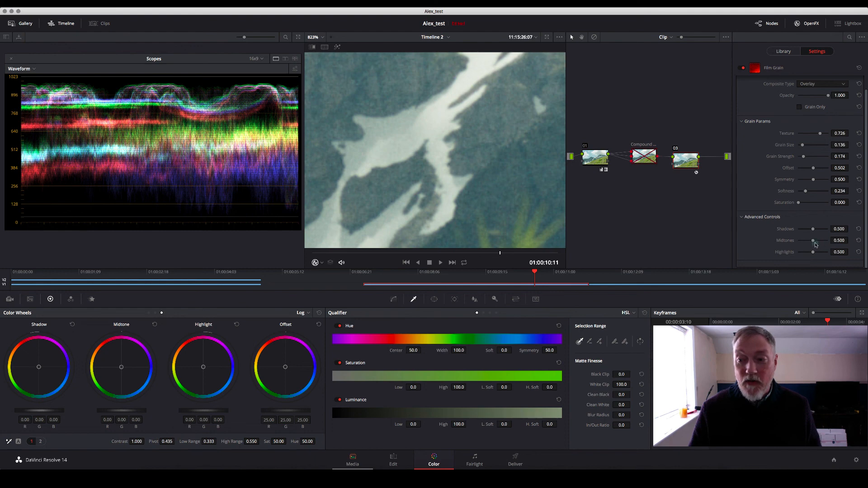
left_click_drag(817, 243, 838, 241)
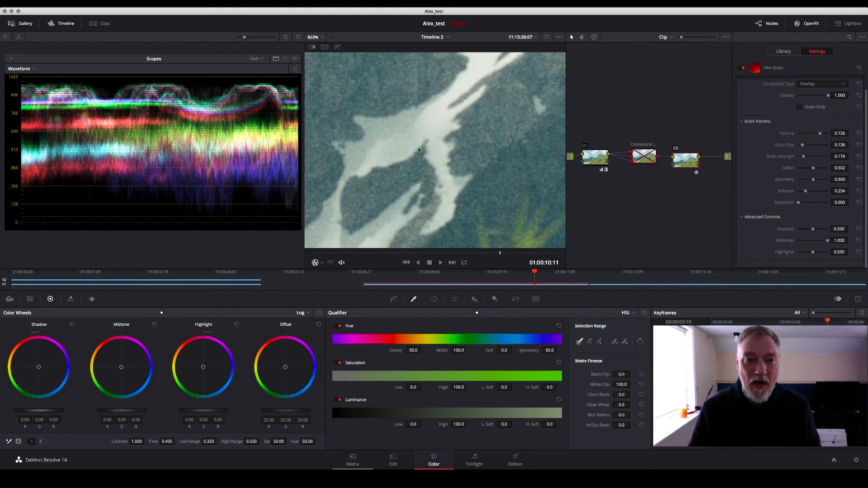
left_click_drag(829, 96, 812, 98)
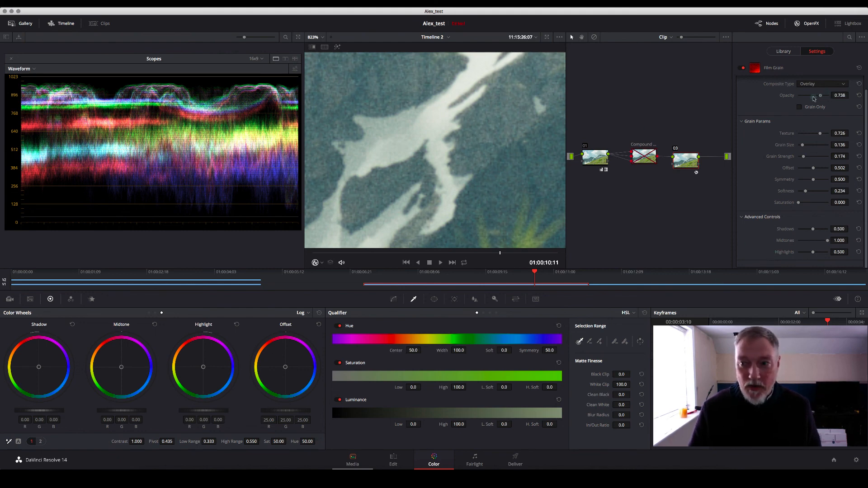
left_click(860, 97)
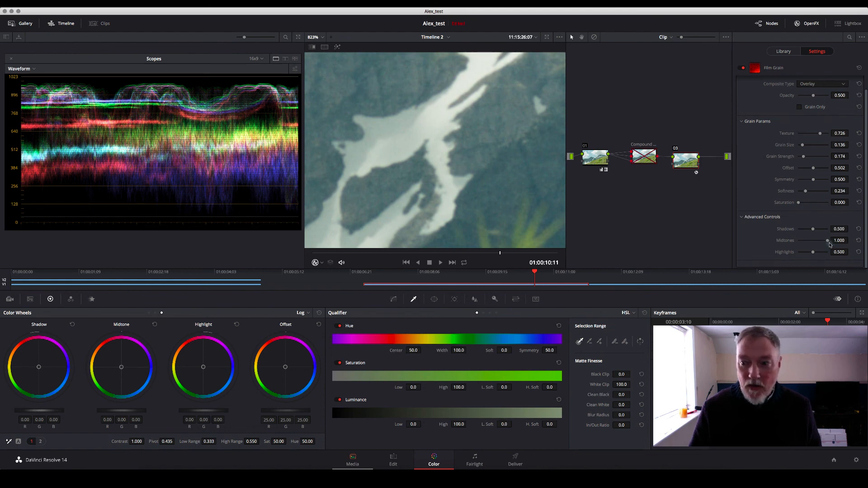
Compare the film grain's default and maximum midtone amounts, then set the midtones to 0.907
left_click(860, 241)
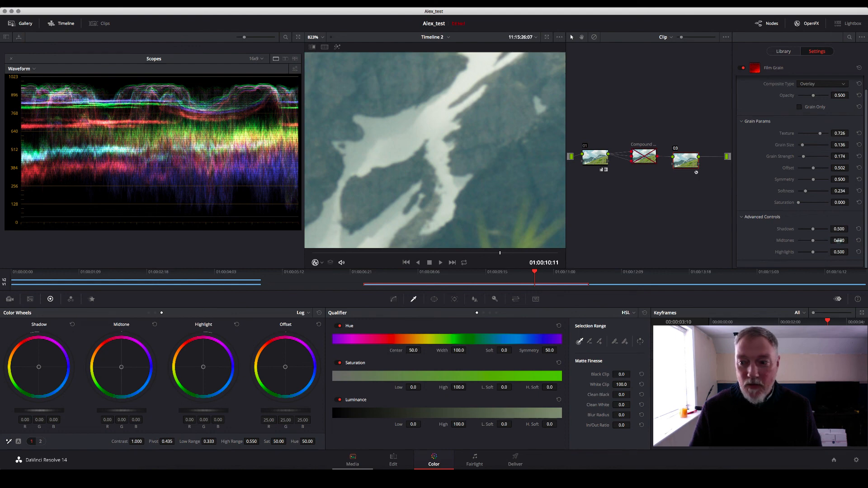
left_click_drag(839, 241, 865, 241)
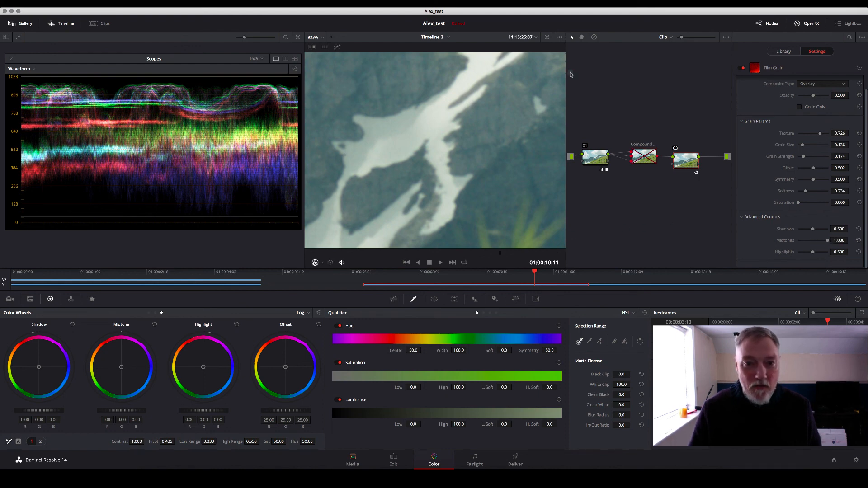
left_click(859, 241)
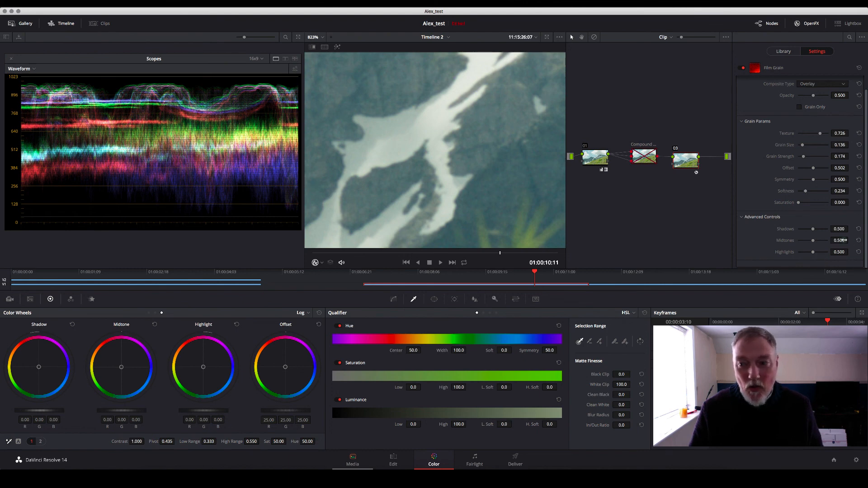
left_click_drag(839, 241, 845, 241)
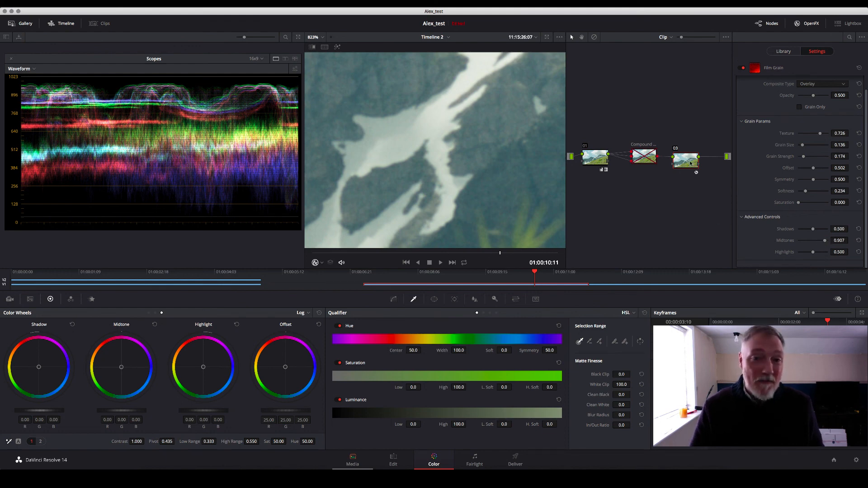
Look through the film grain presets without choosing one and reposition node 03 beside the compound node
left_click_drag(689, 161, 689, 168)
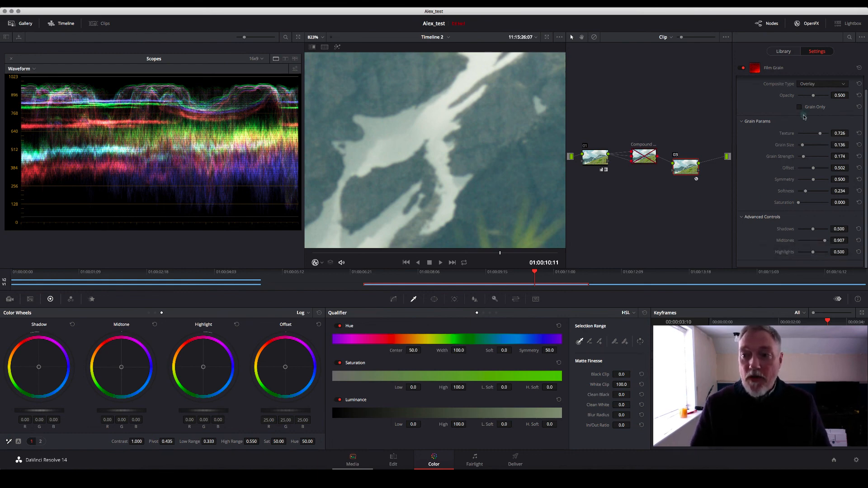
scroll(804, 108, "up", 1)
left_click(826, 87)
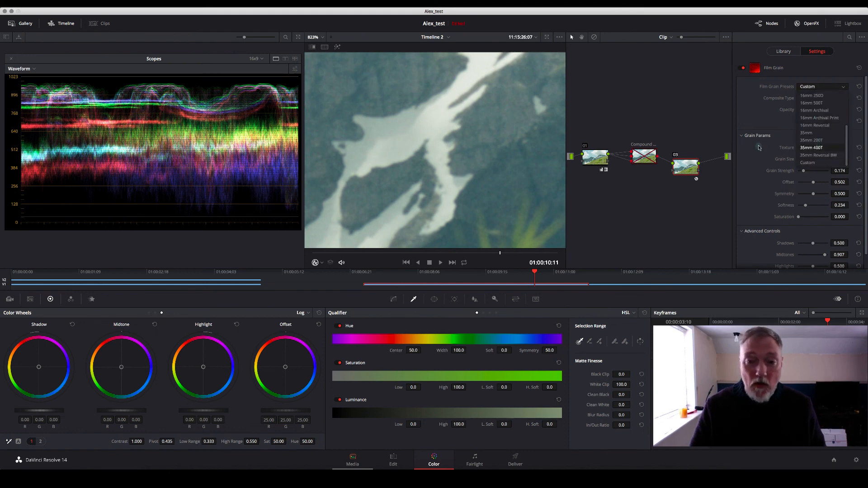
left_click(639, 211)
left_click_drag(681, 164, 677, 152)
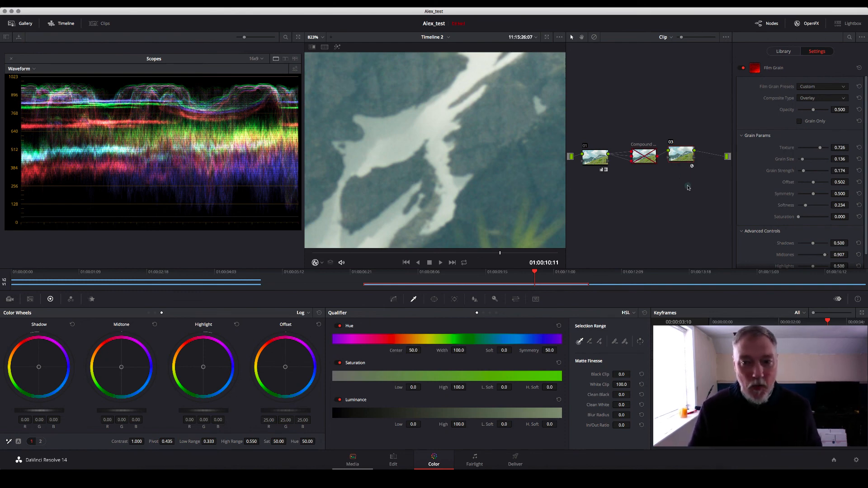
left_click_drag(679, 160, 683, 166)
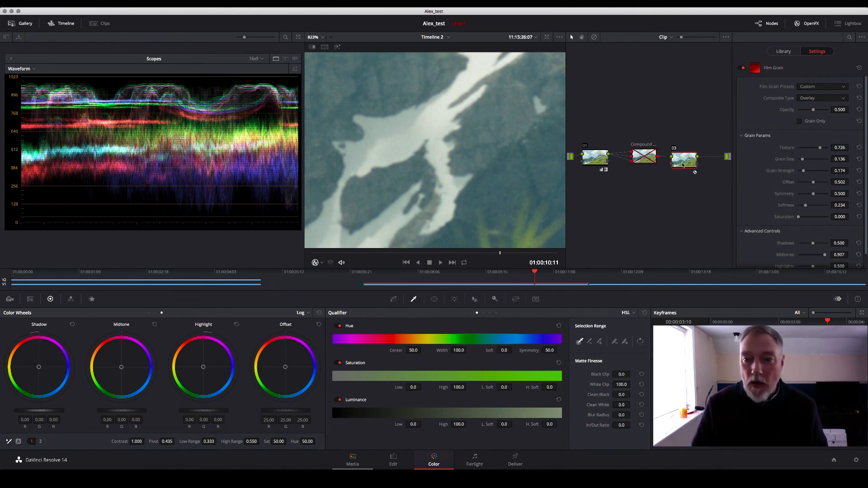
Play the mountain shot at 210% magnification to judge the grain in motion
scroll(769, 230, "down", 1)
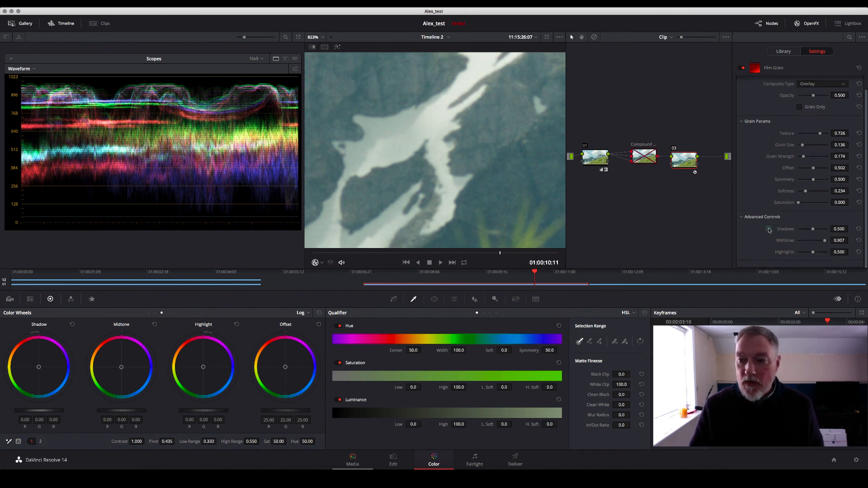
scroll(432, 166, "down", 10)
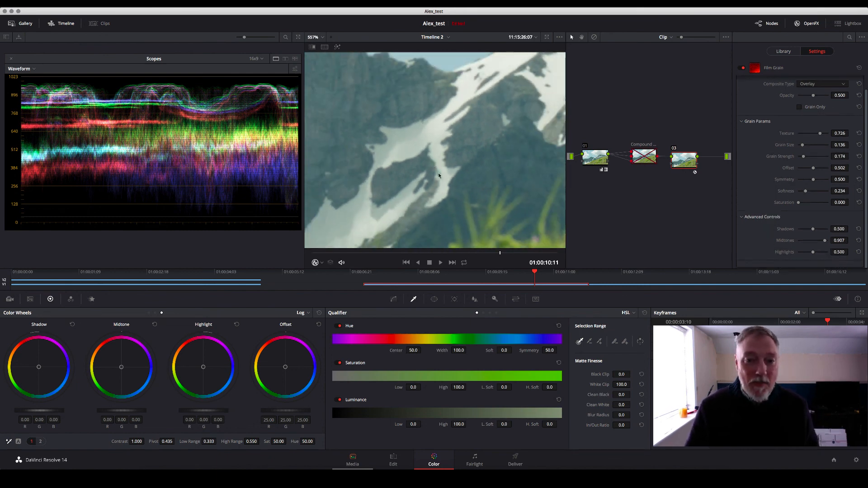
scroll(419, 159, "down", 1)
key("space")
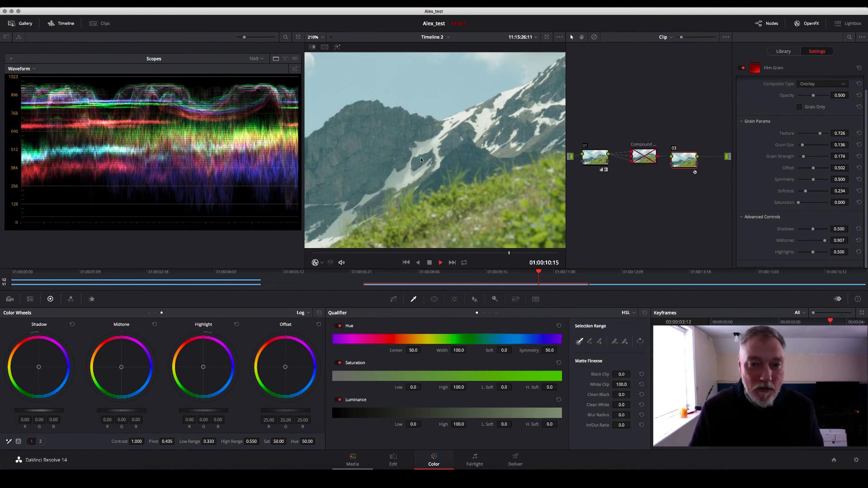
key("space")
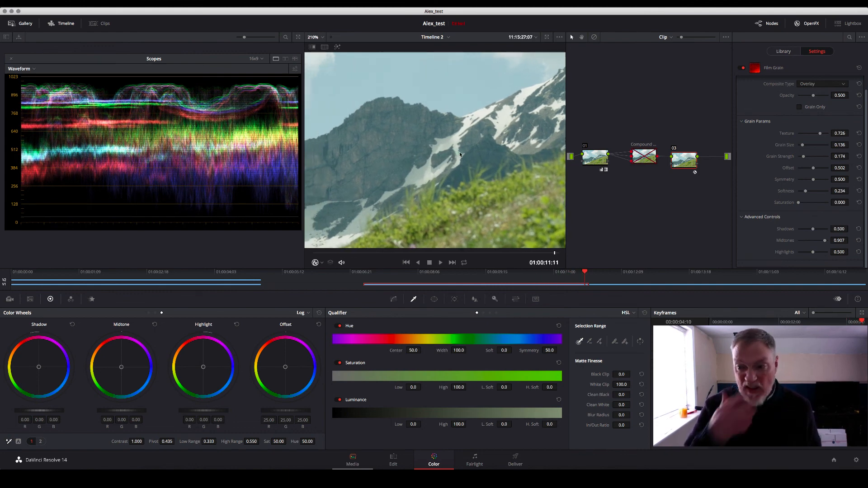
key("space")
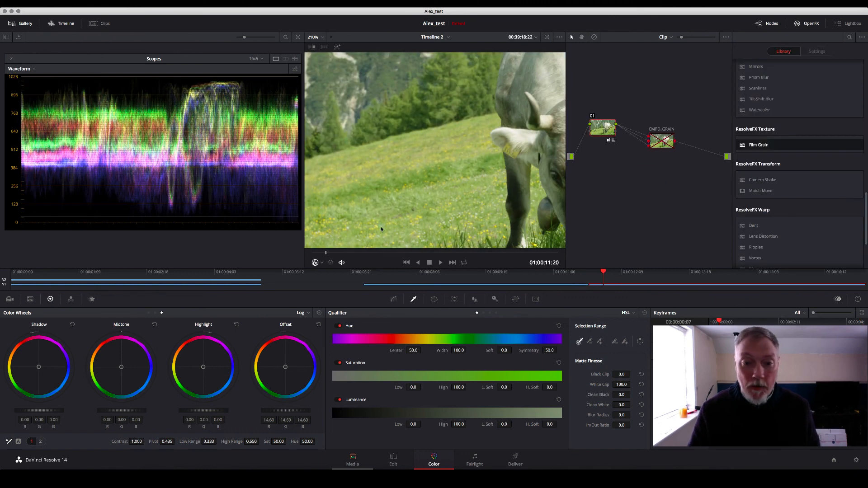
Return to the mountain shot, set the film grain opacity to 0.863 and play a short stretch
double_click(434, 284)
left_click_drag(429, 253, 461, 253)
left_click_drag(828, 95, 826, 97)
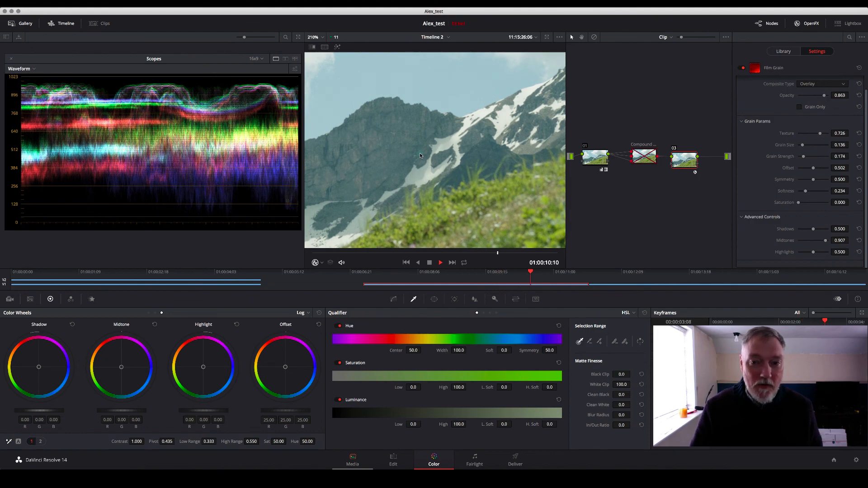
key("space")
Replay the mountain shot from near its start and examine the grain on the rocky peak and sky
left_click_drag(447, 253, 313, 253)
key("space")
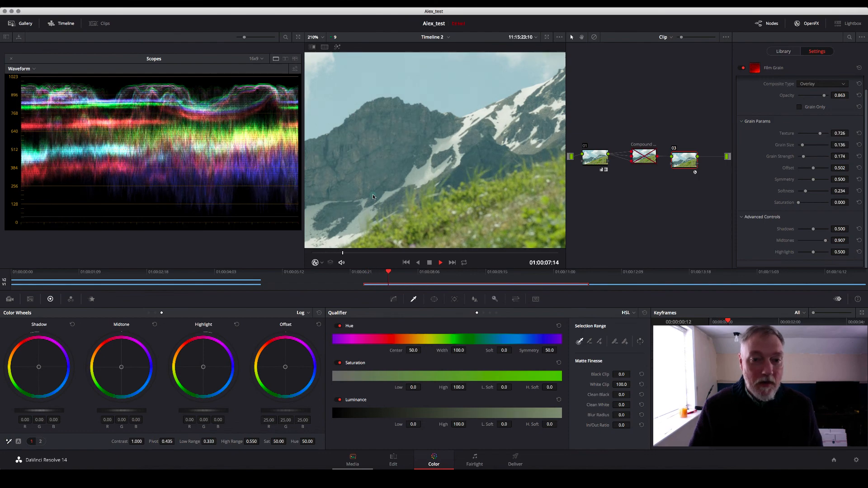
key("space")
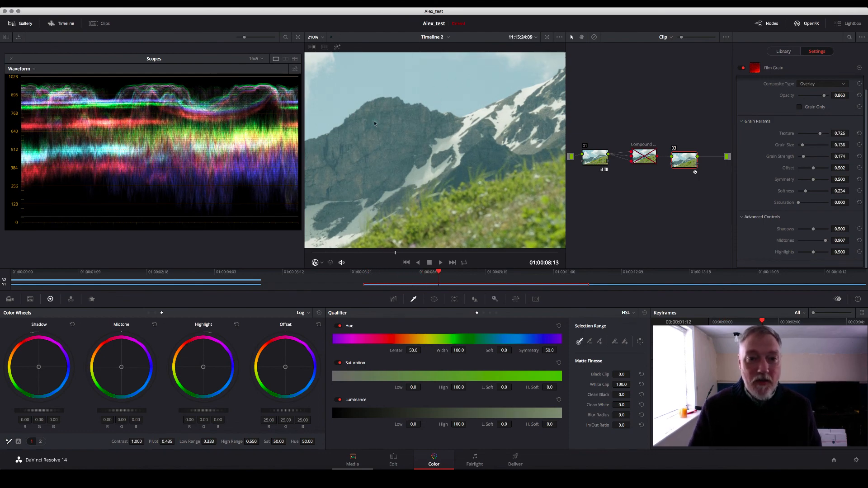
left_click_drag(374, 123, 482, 165)
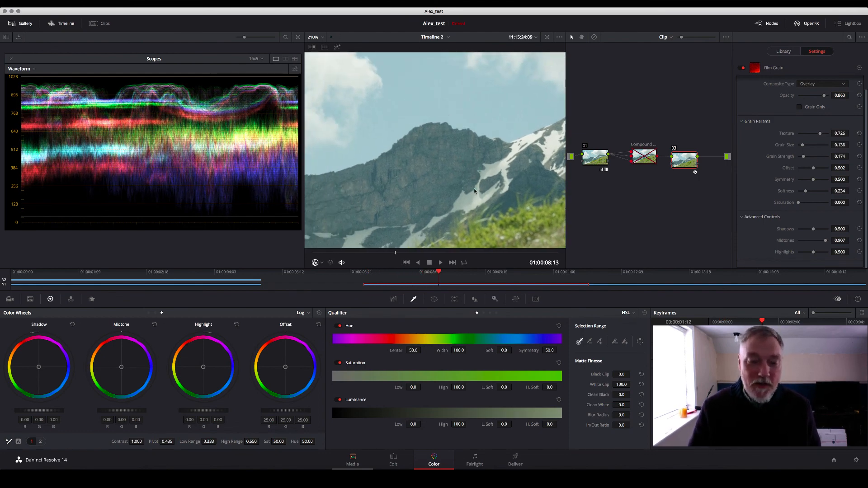
scroll(469, 140, "down", 3)
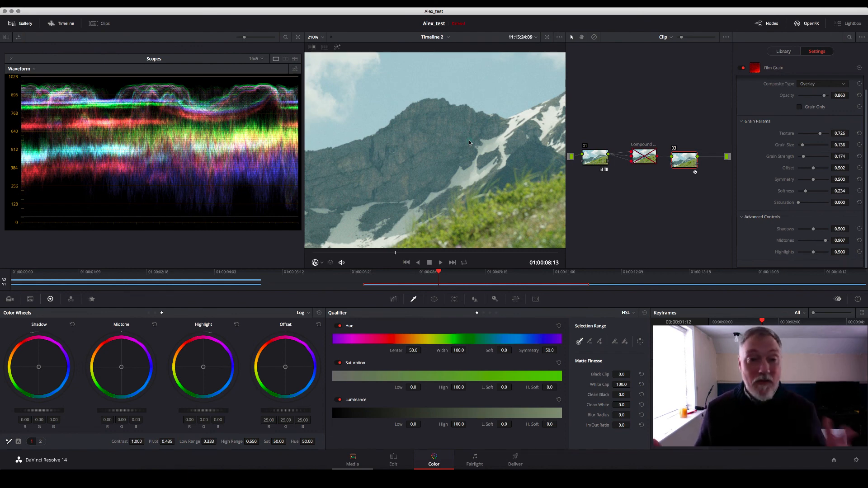